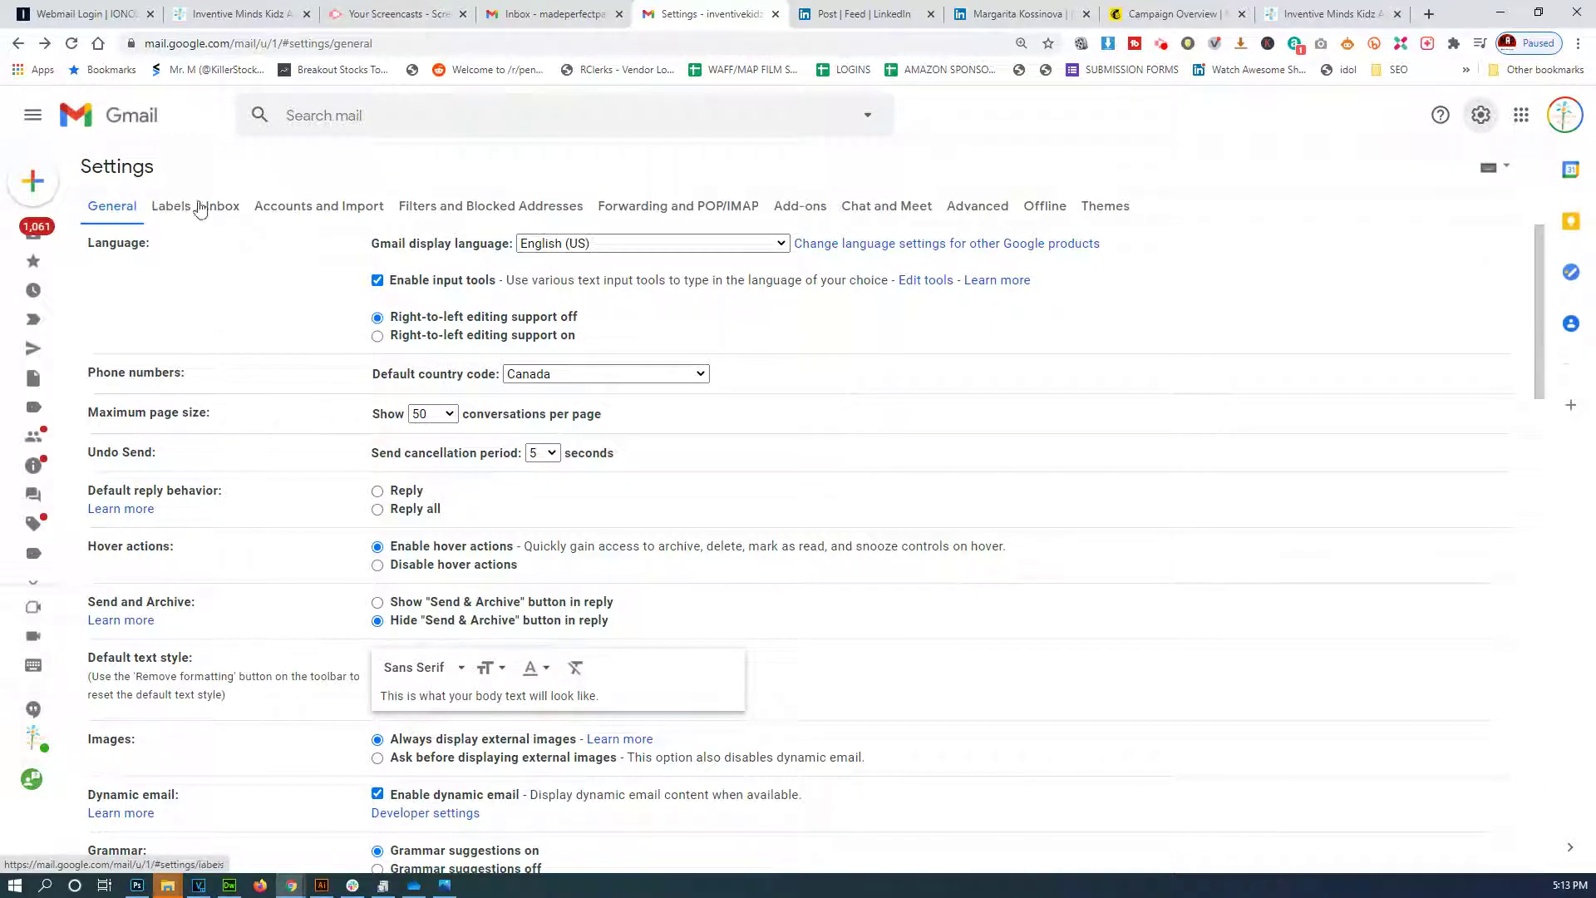
Switch Gmail settings to the Accounts and Import tab
click(314, 212)
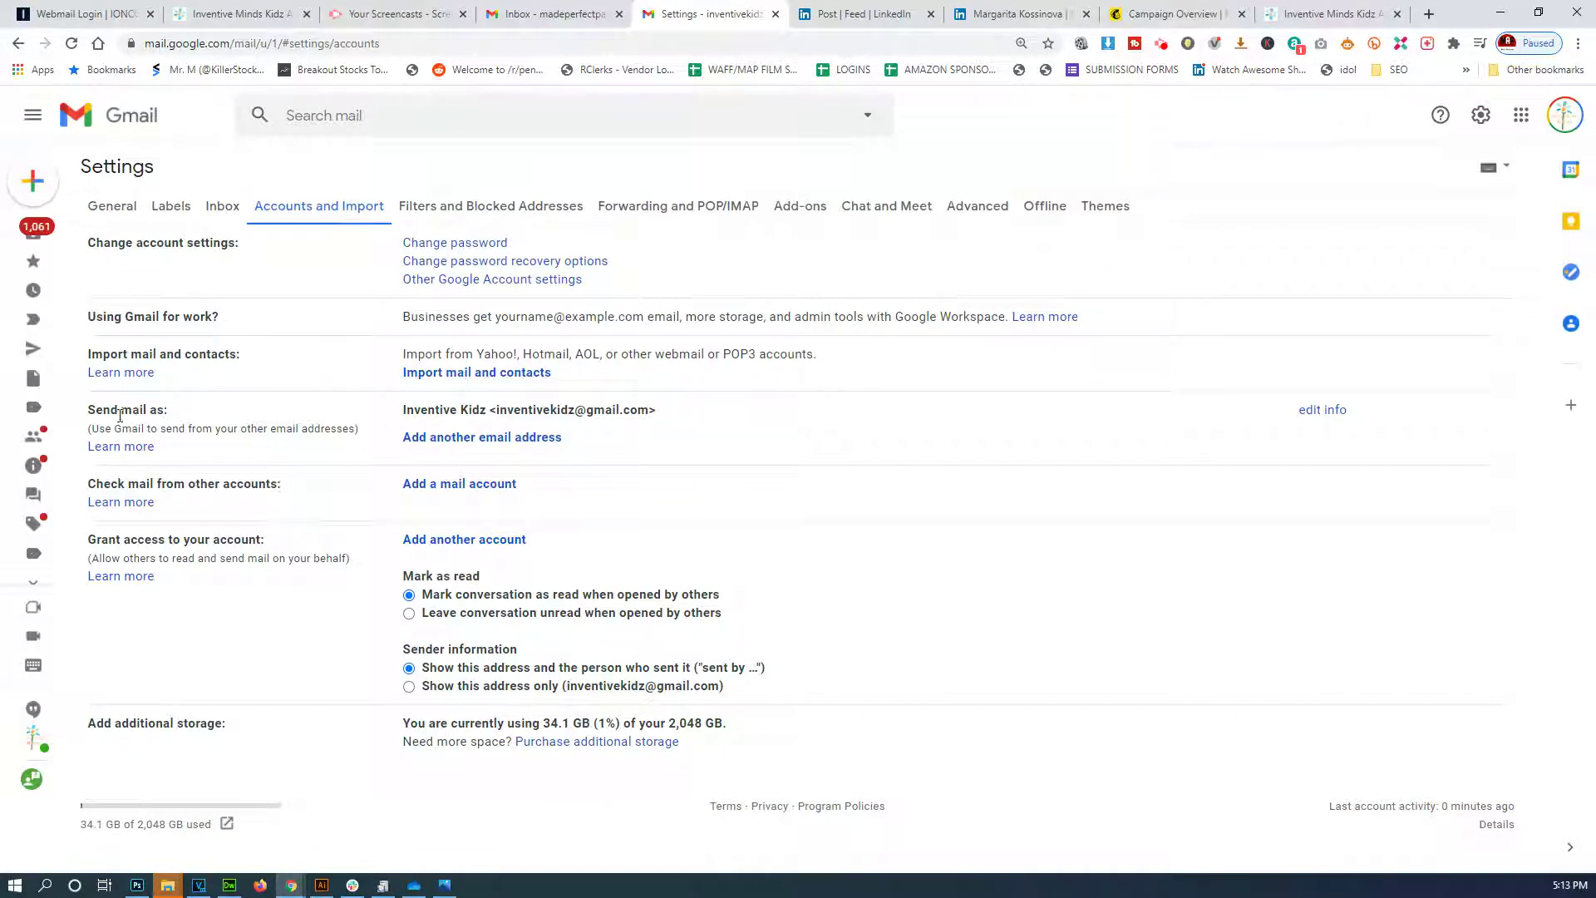
Add a send-from address named Inventive Kidz, choosing the suggested company media address
drag(91, 409, 218, 410)
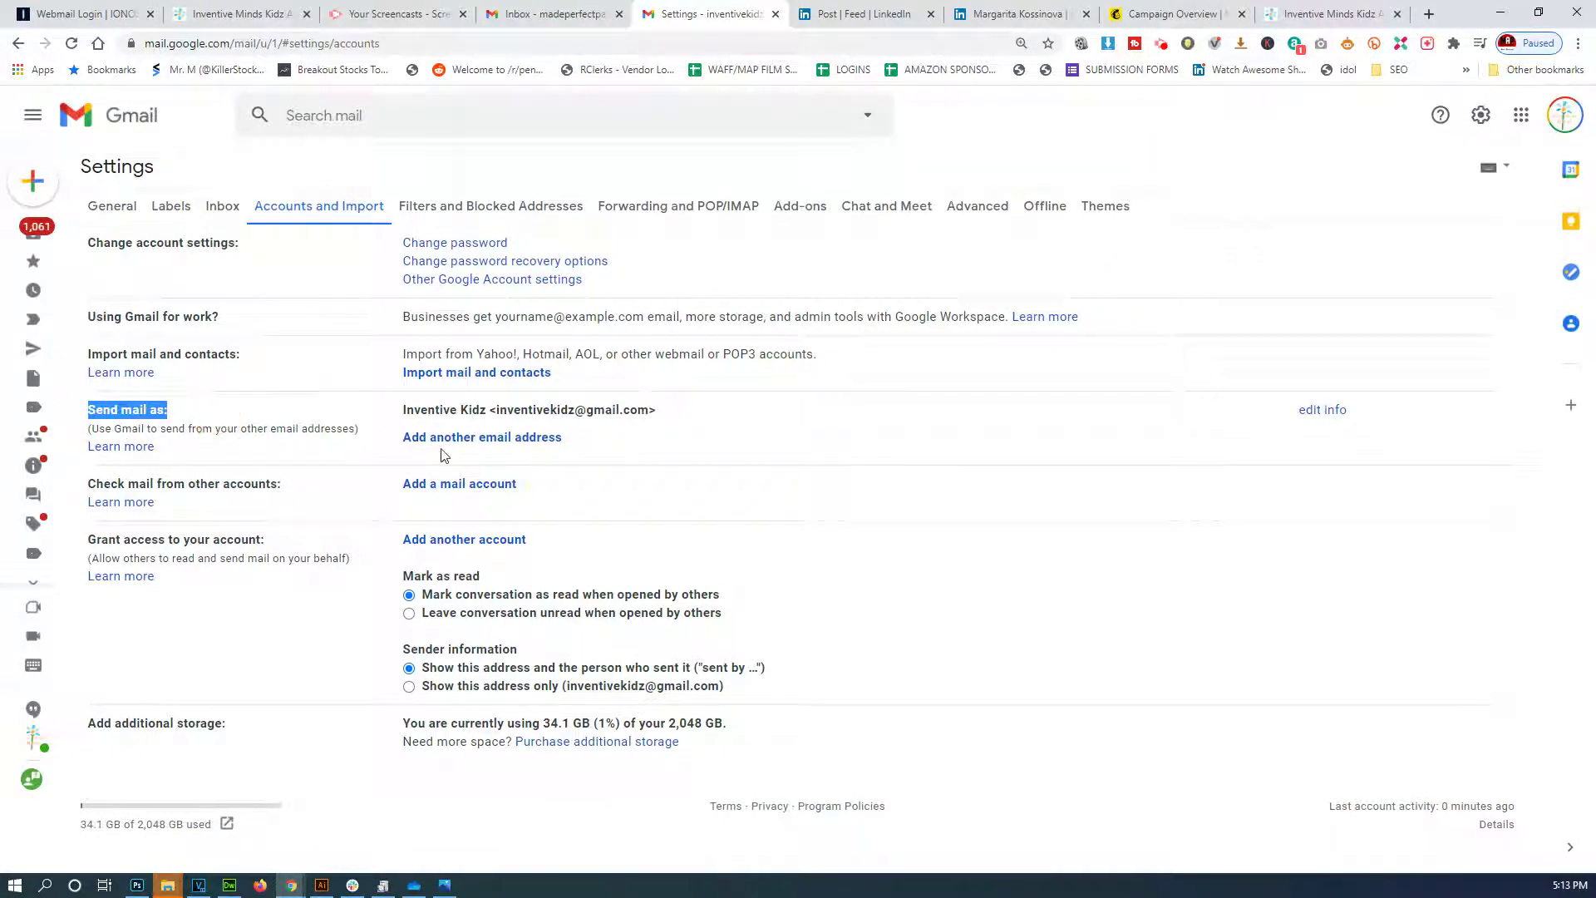
click(468, 441)
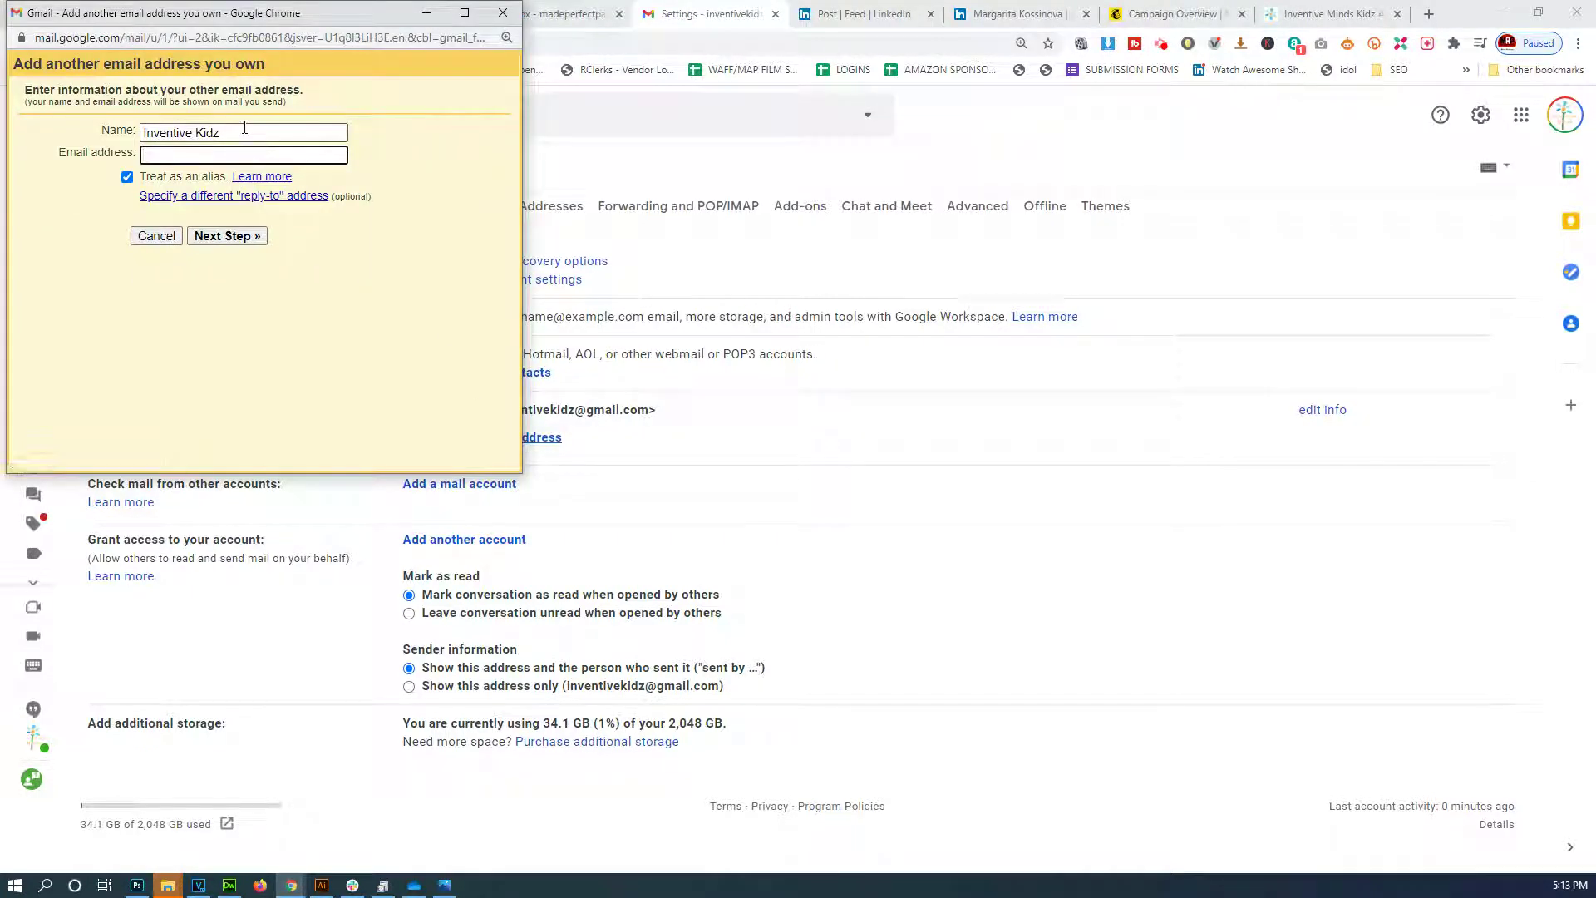
triple_click(195, 134)
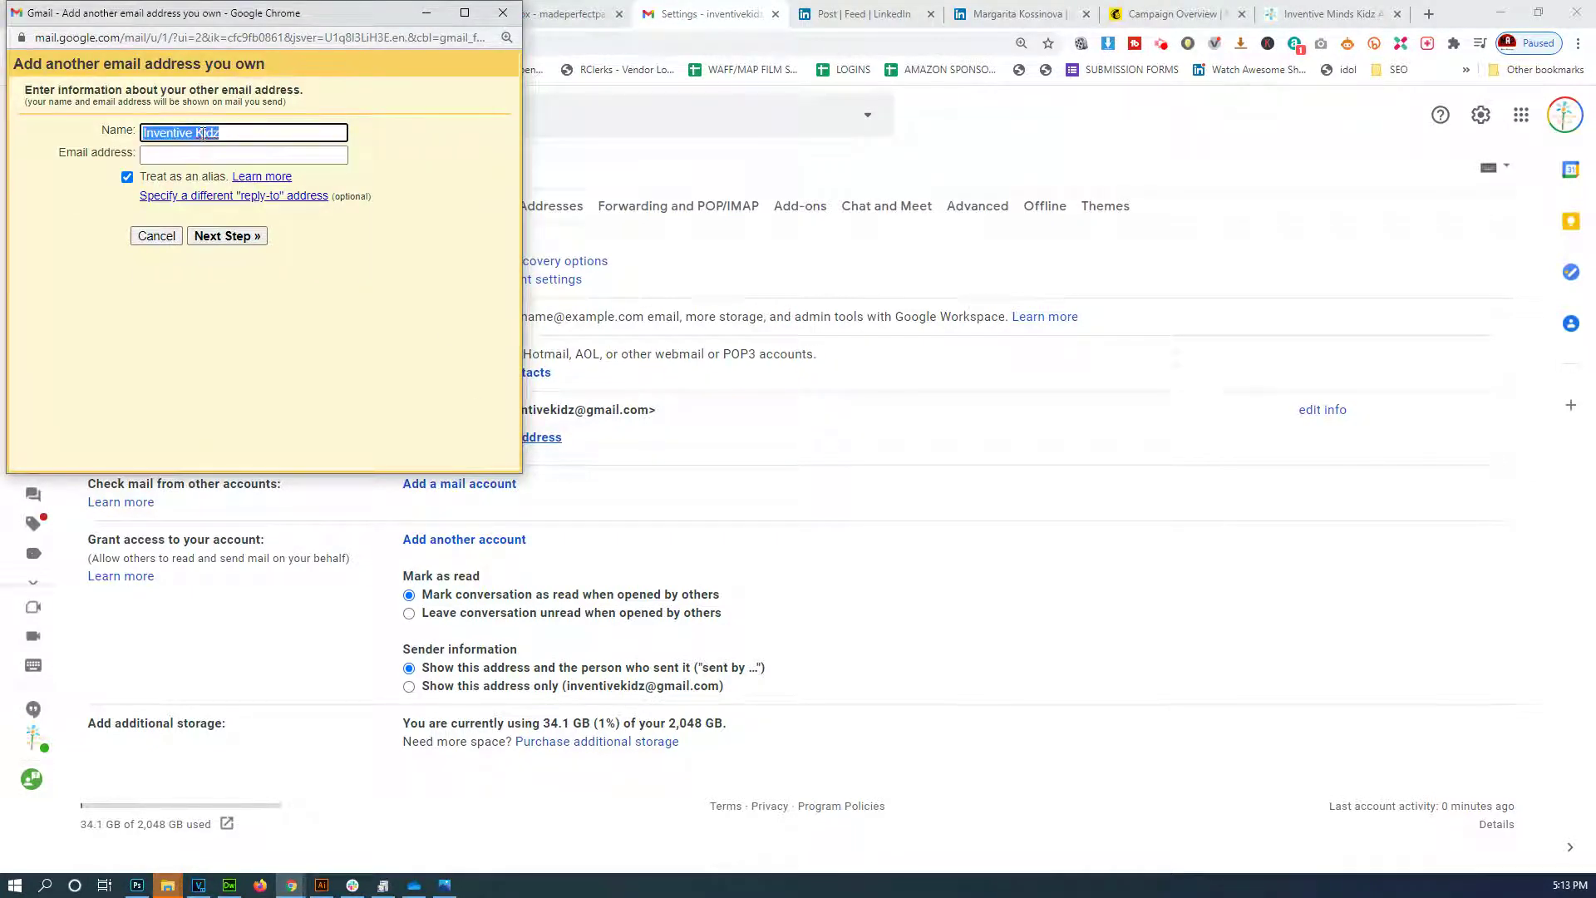
key(Tab)
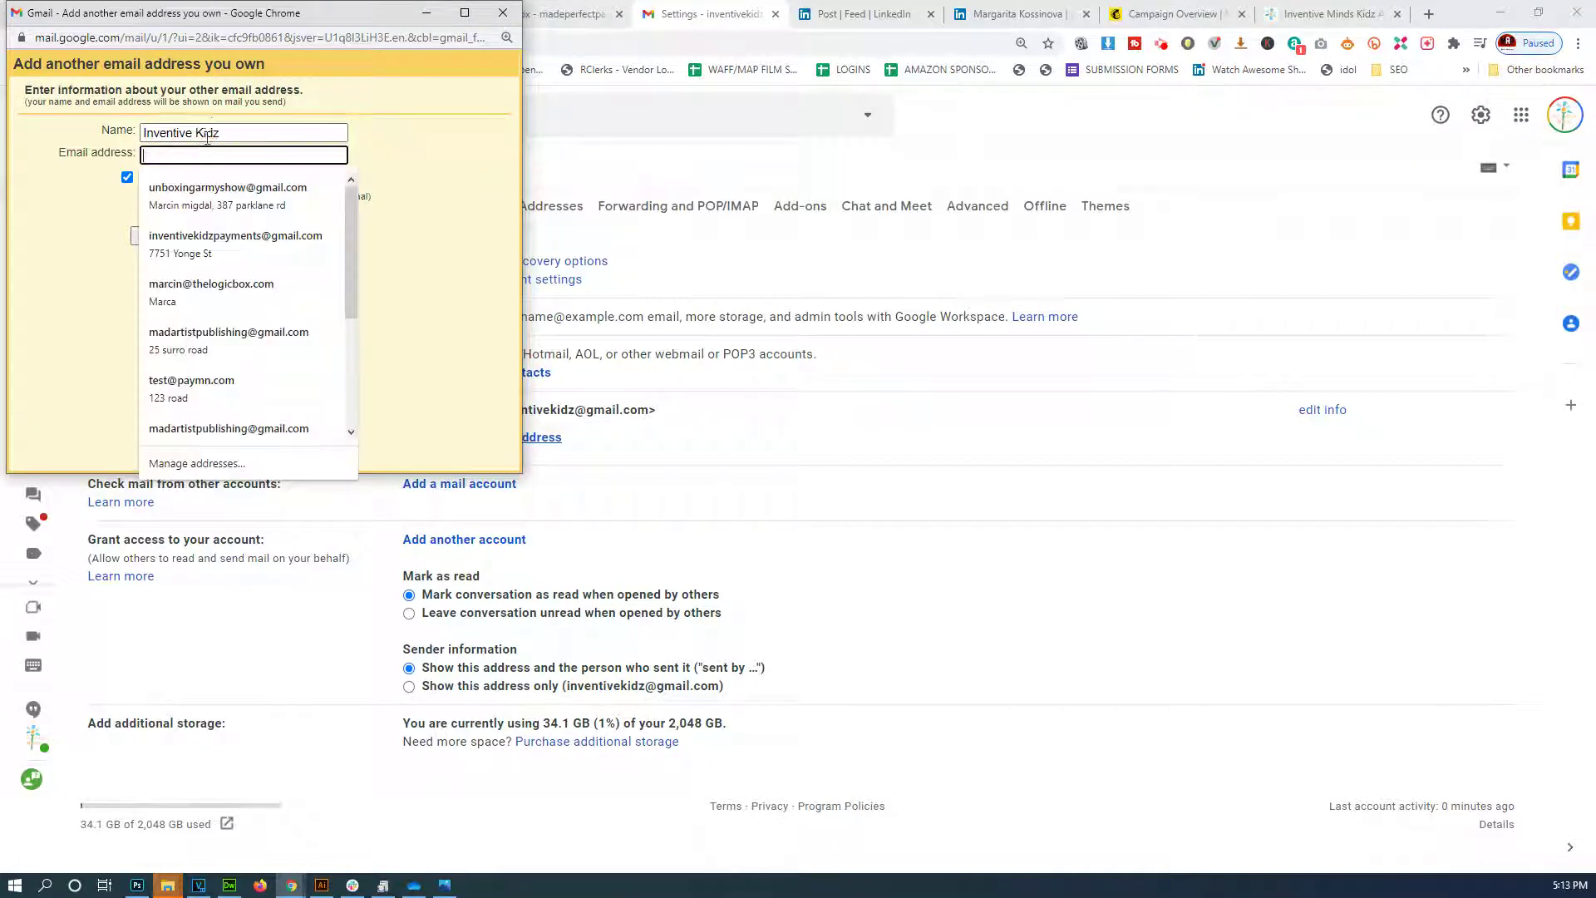
text(media)
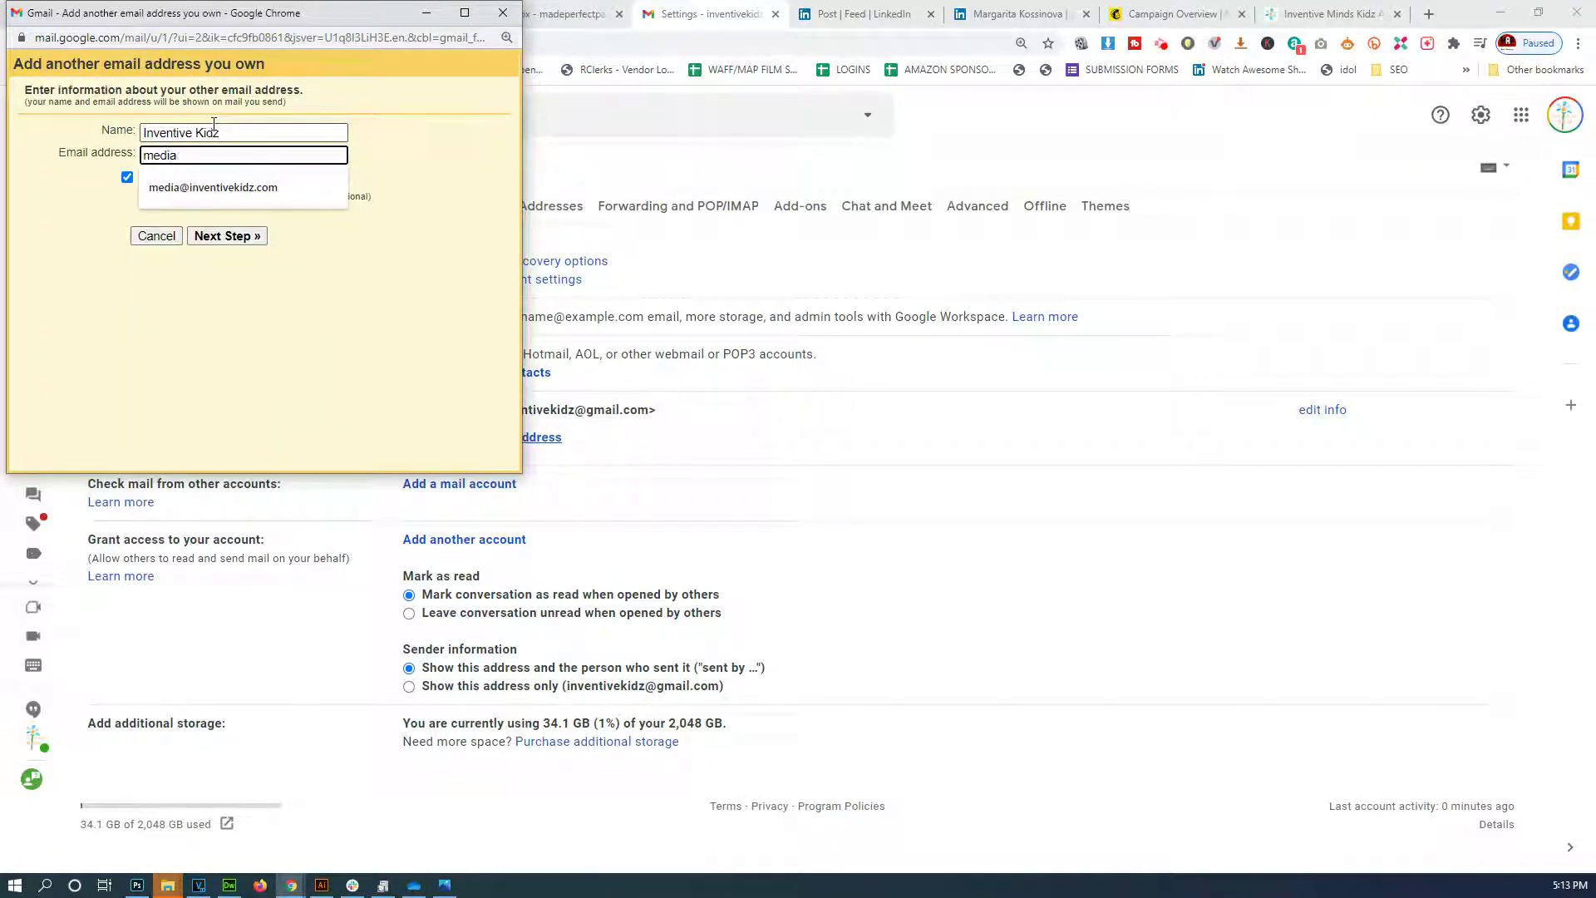
key(Down)
key(Return)
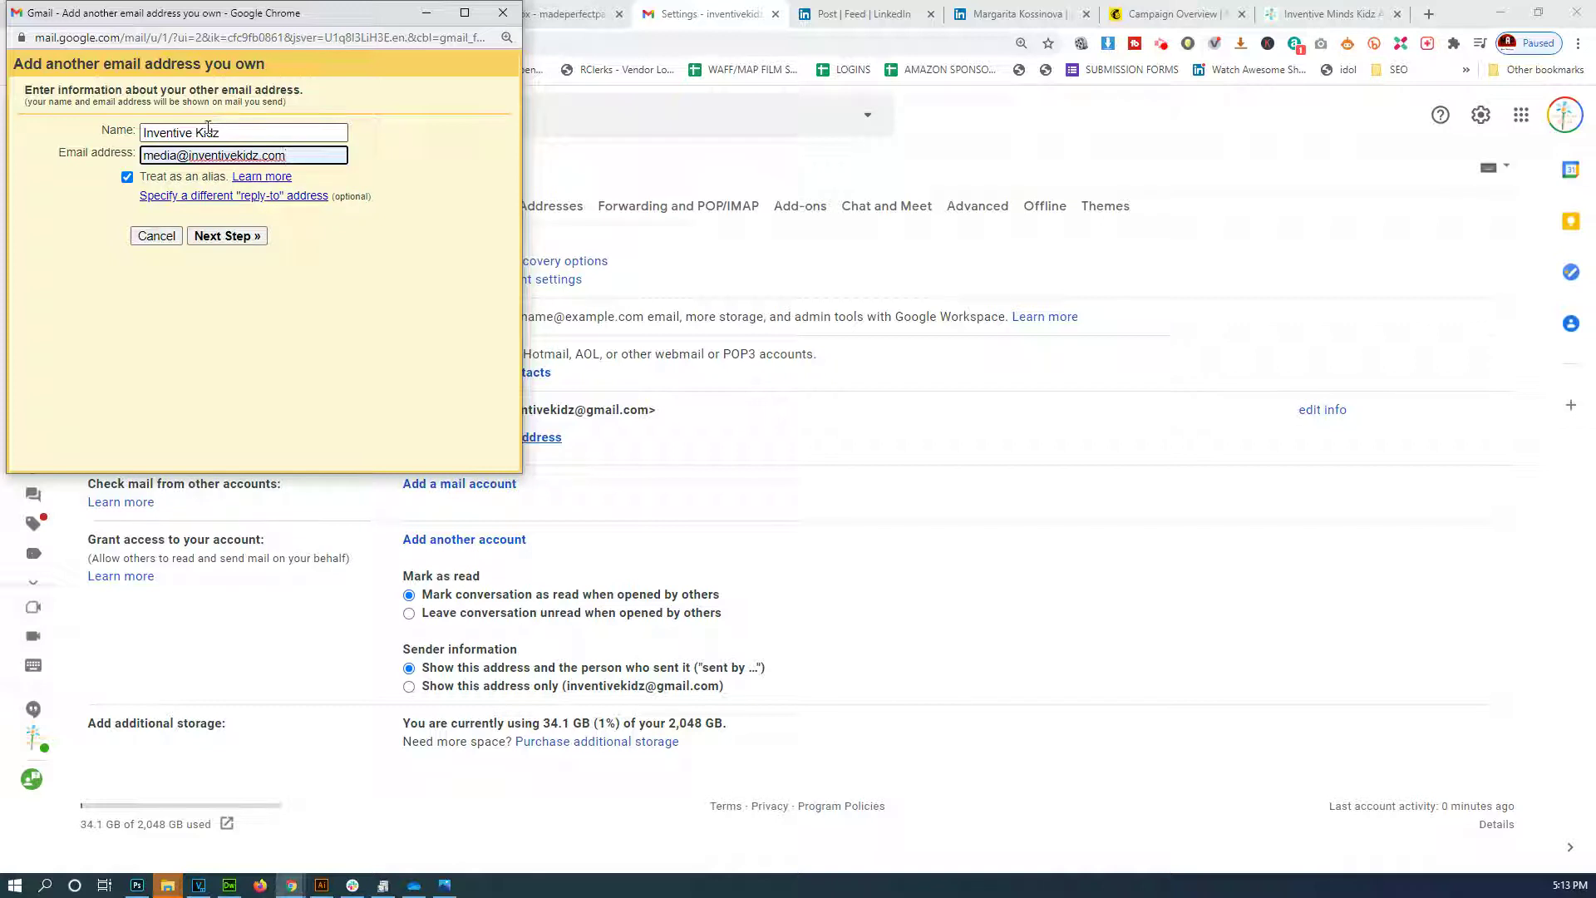
Open the 'Learn more' help article on 'Treat as an alias'
double_click(192, 156)
key(Right)
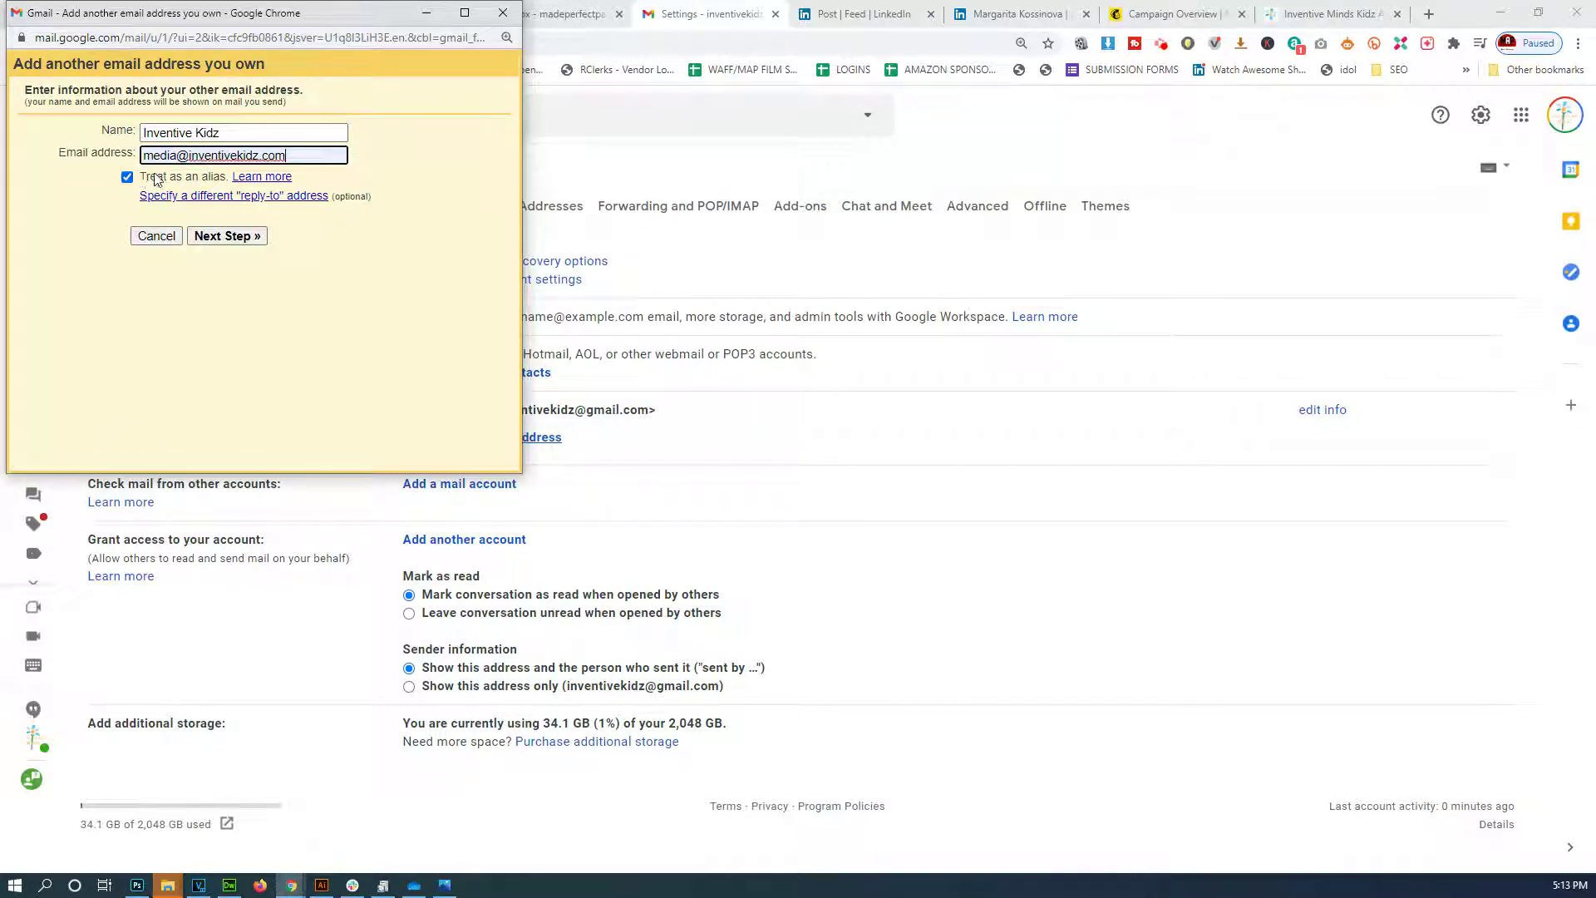
click(277, 183)
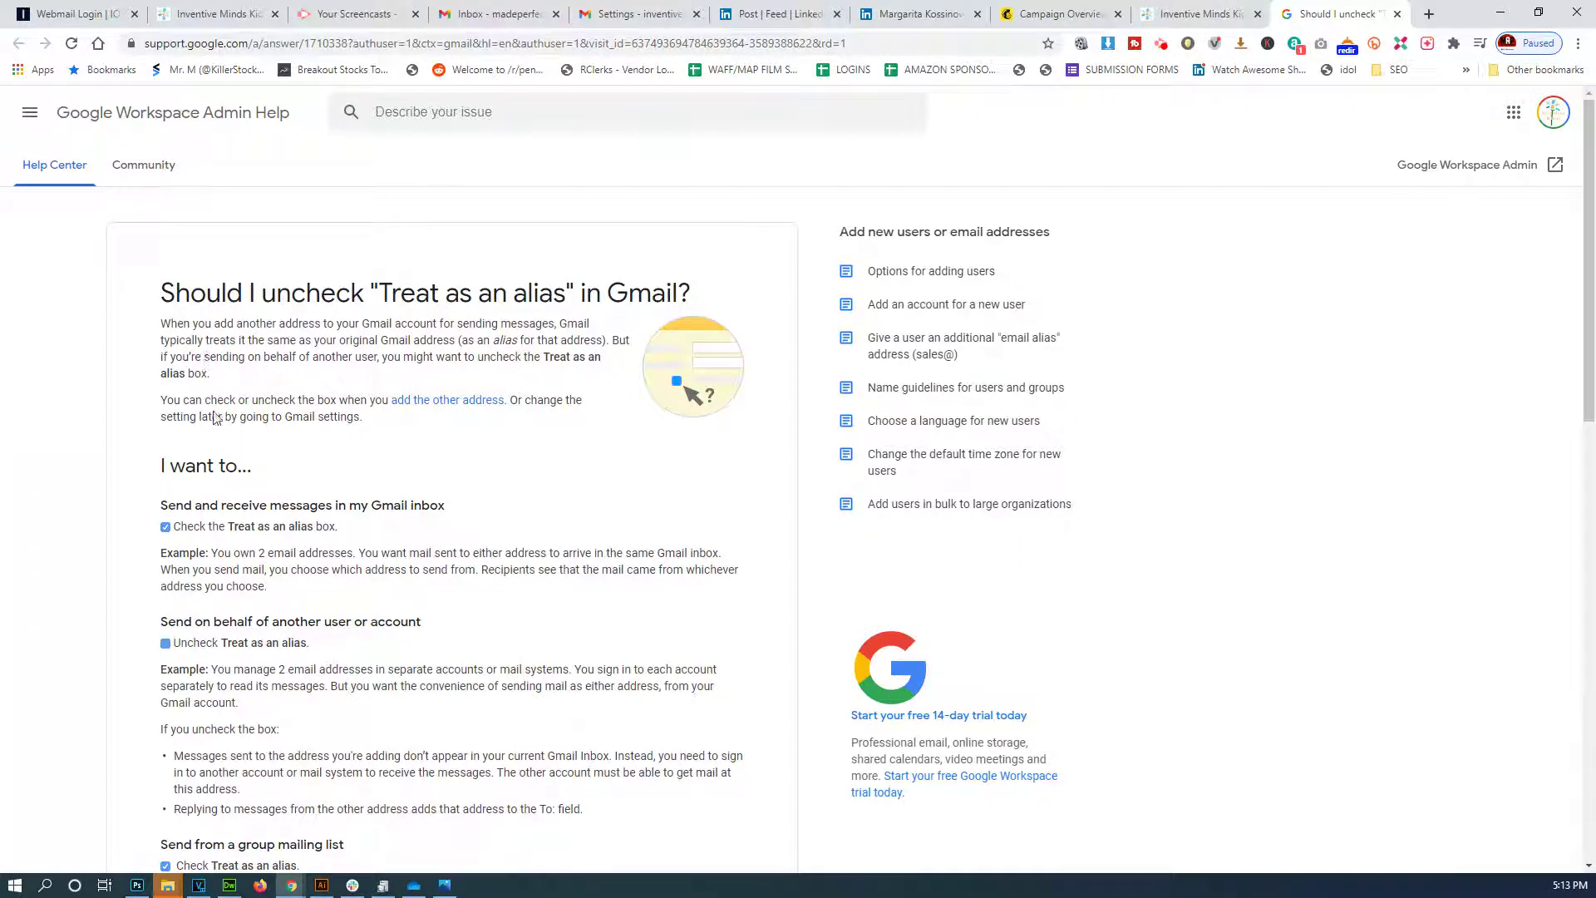
Close the alias help page and return to the Gmail Accounts settings tab
click(1398, 14)
click(549, 14)
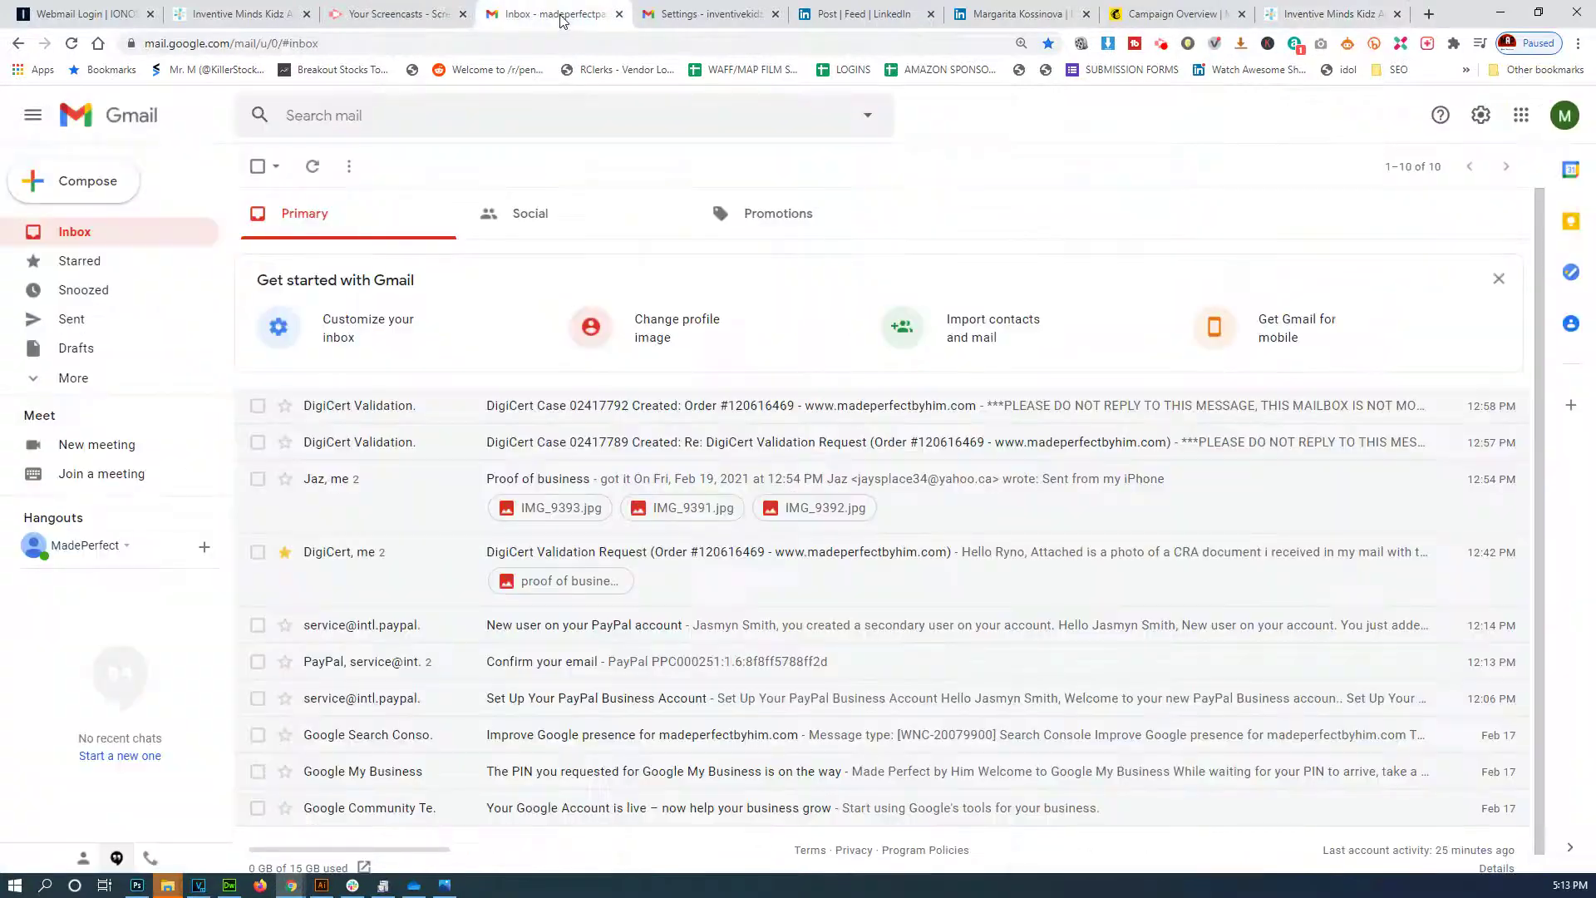
click(345, 17)
click(251, 15)
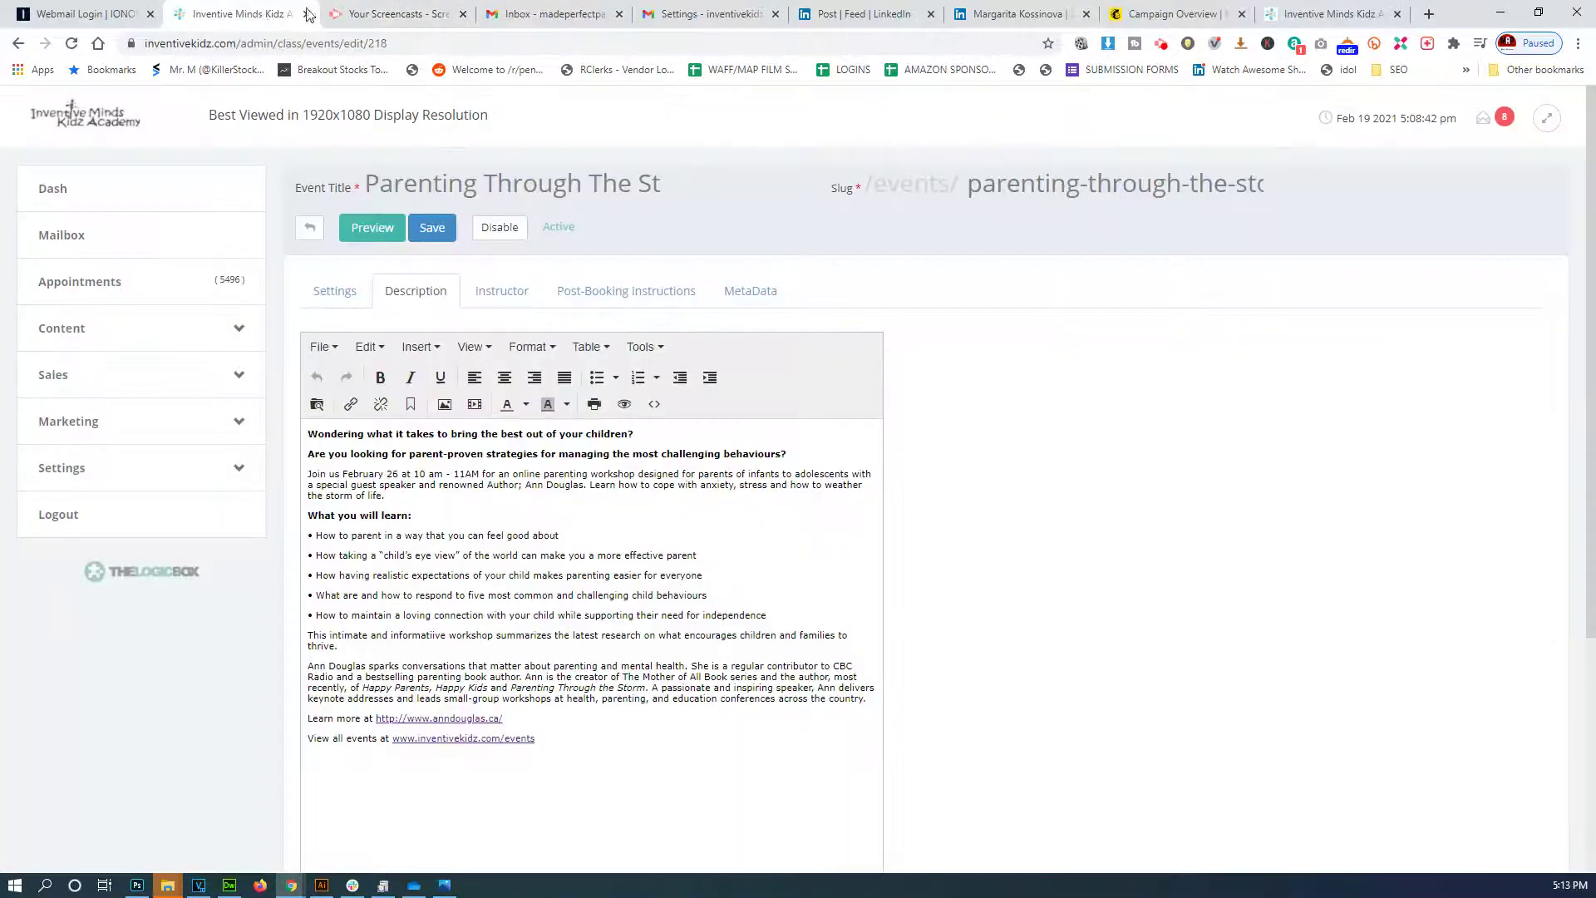
click(391, 14)
click(241, 14)
click(687, 15)
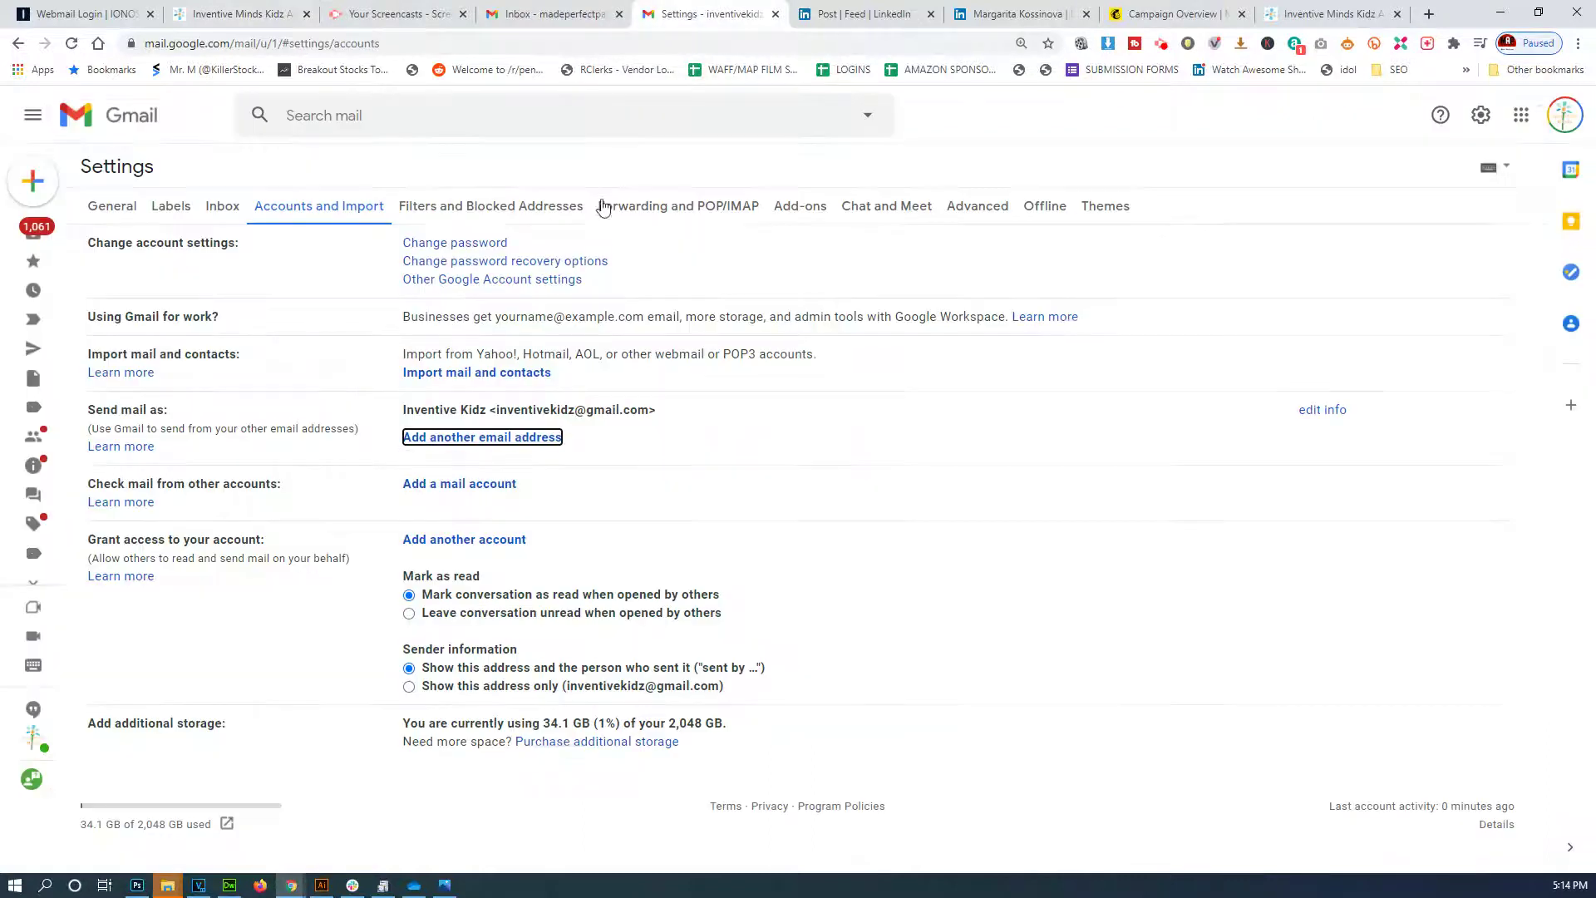
Re-add the company media address with 'Treat as an alias' unchecked and continue
click(470, 441)
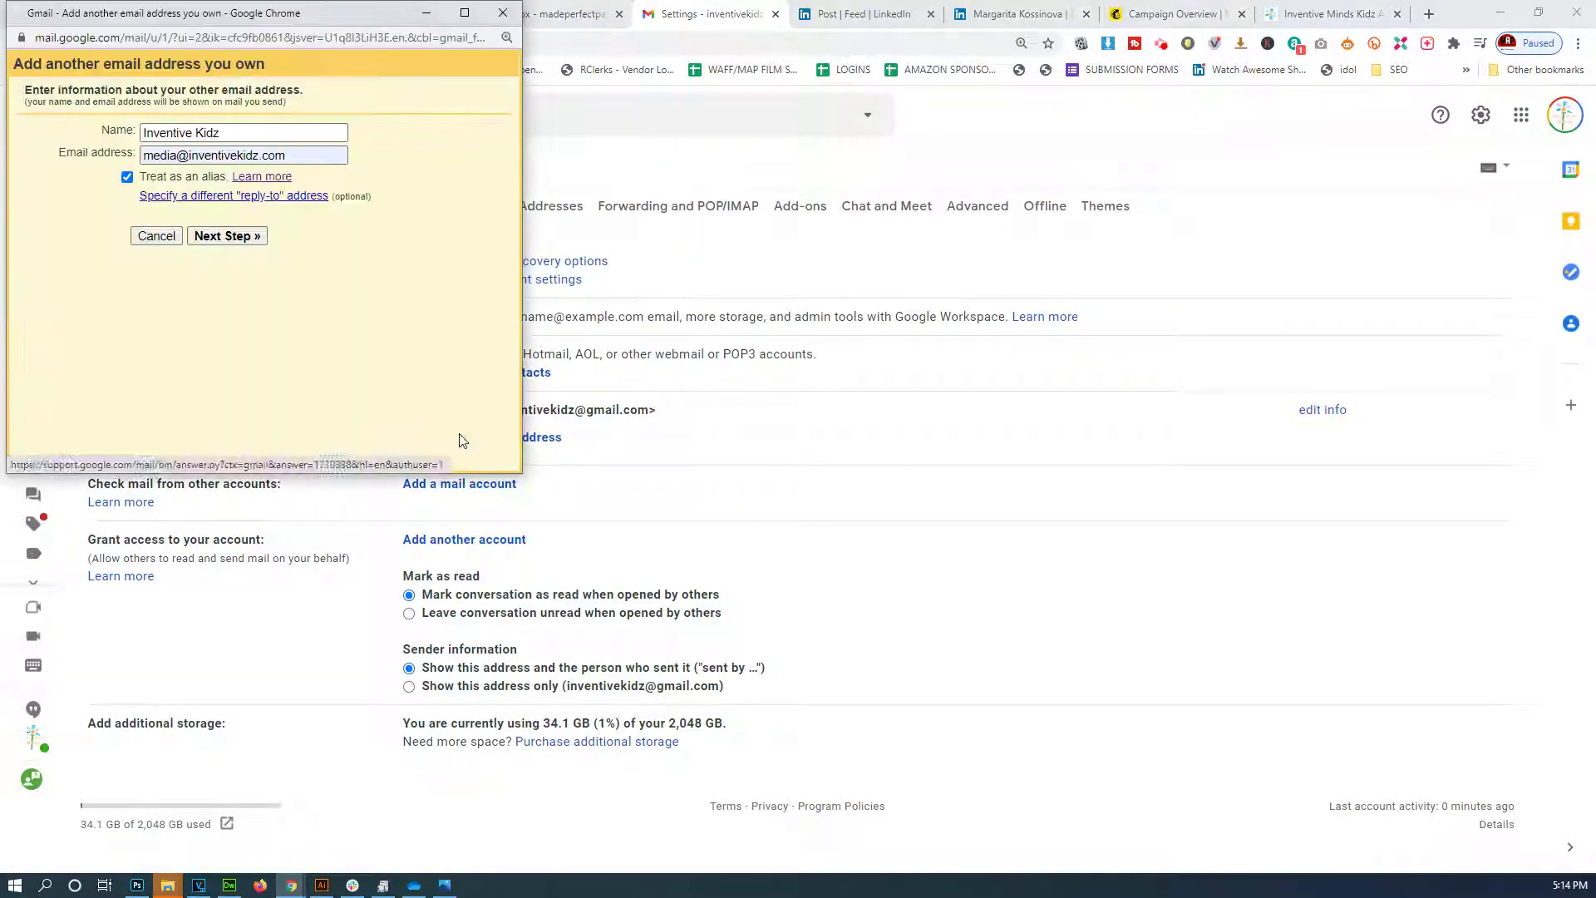
click(219, 152)
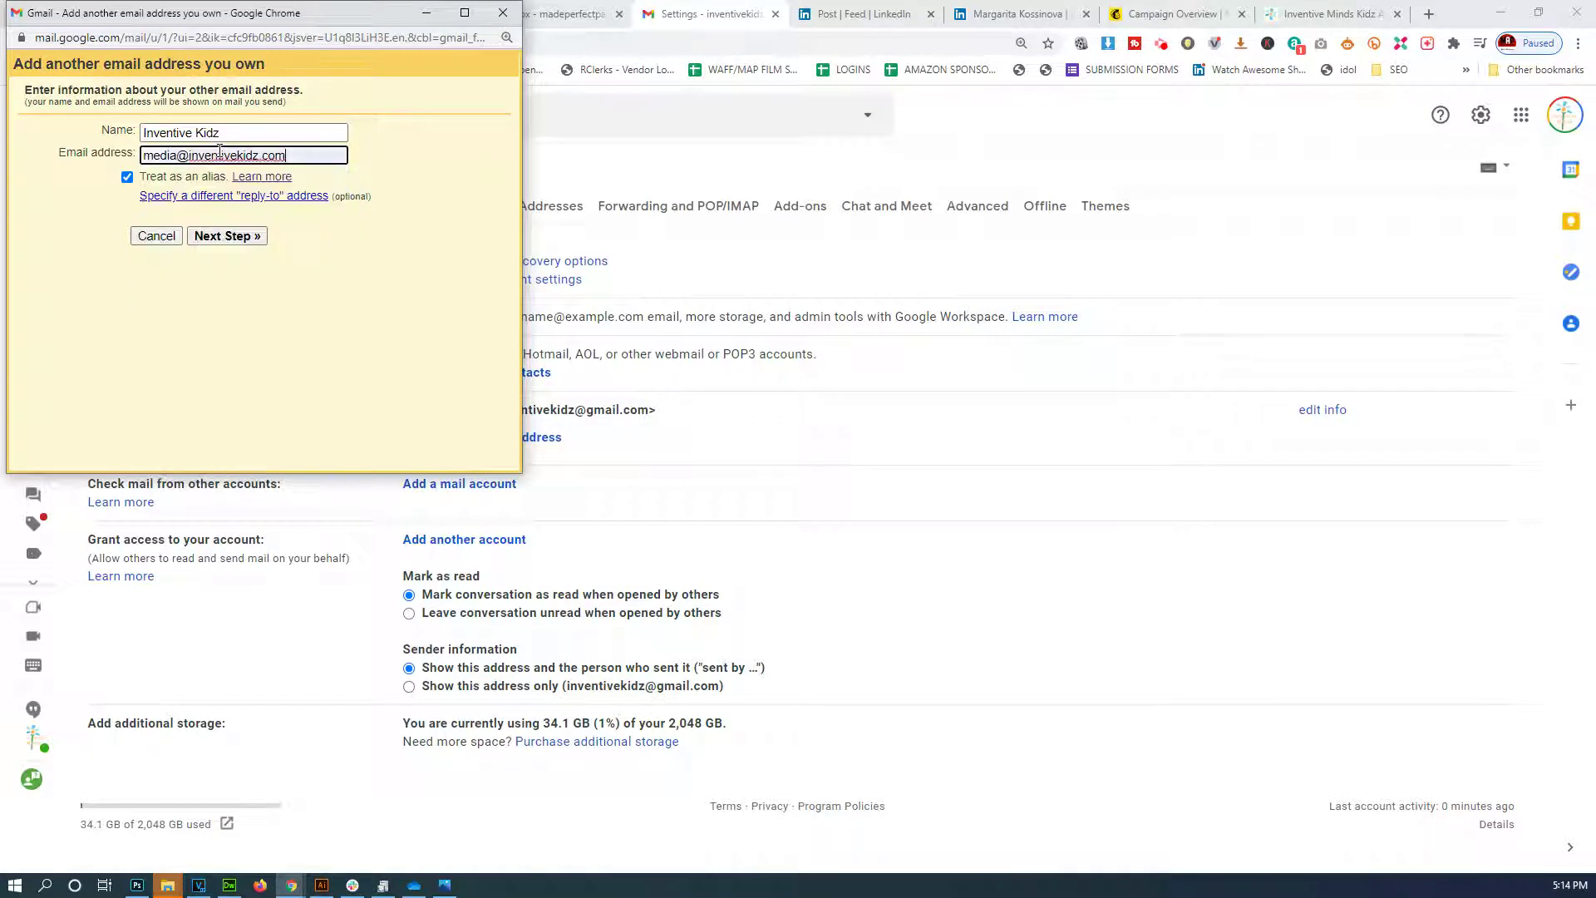
click(129, 178)
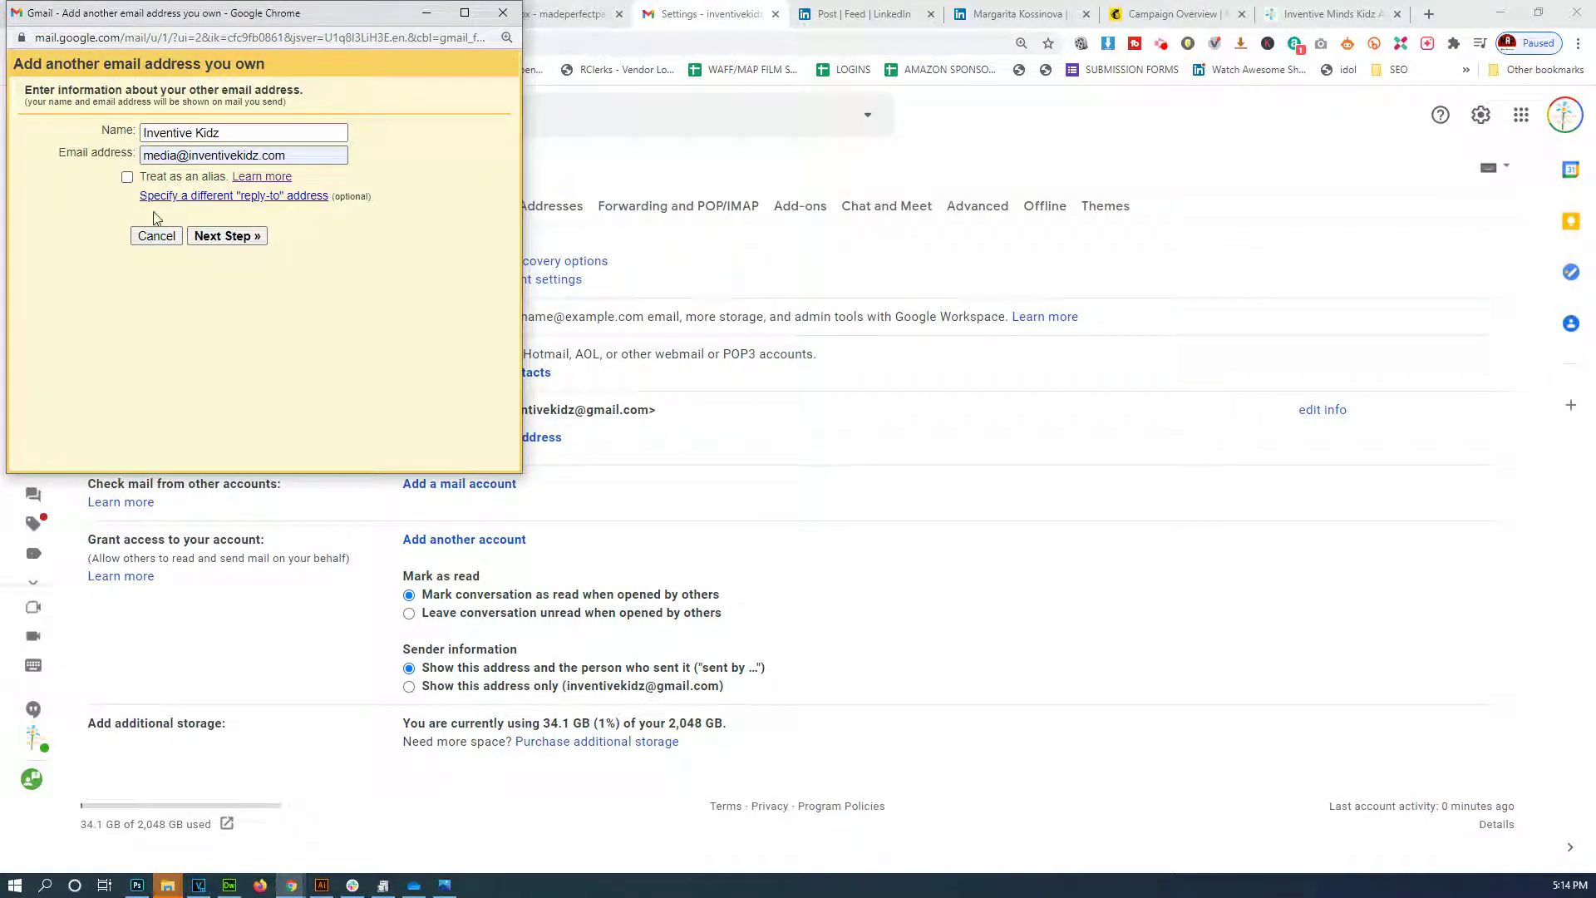
click(228, 238)
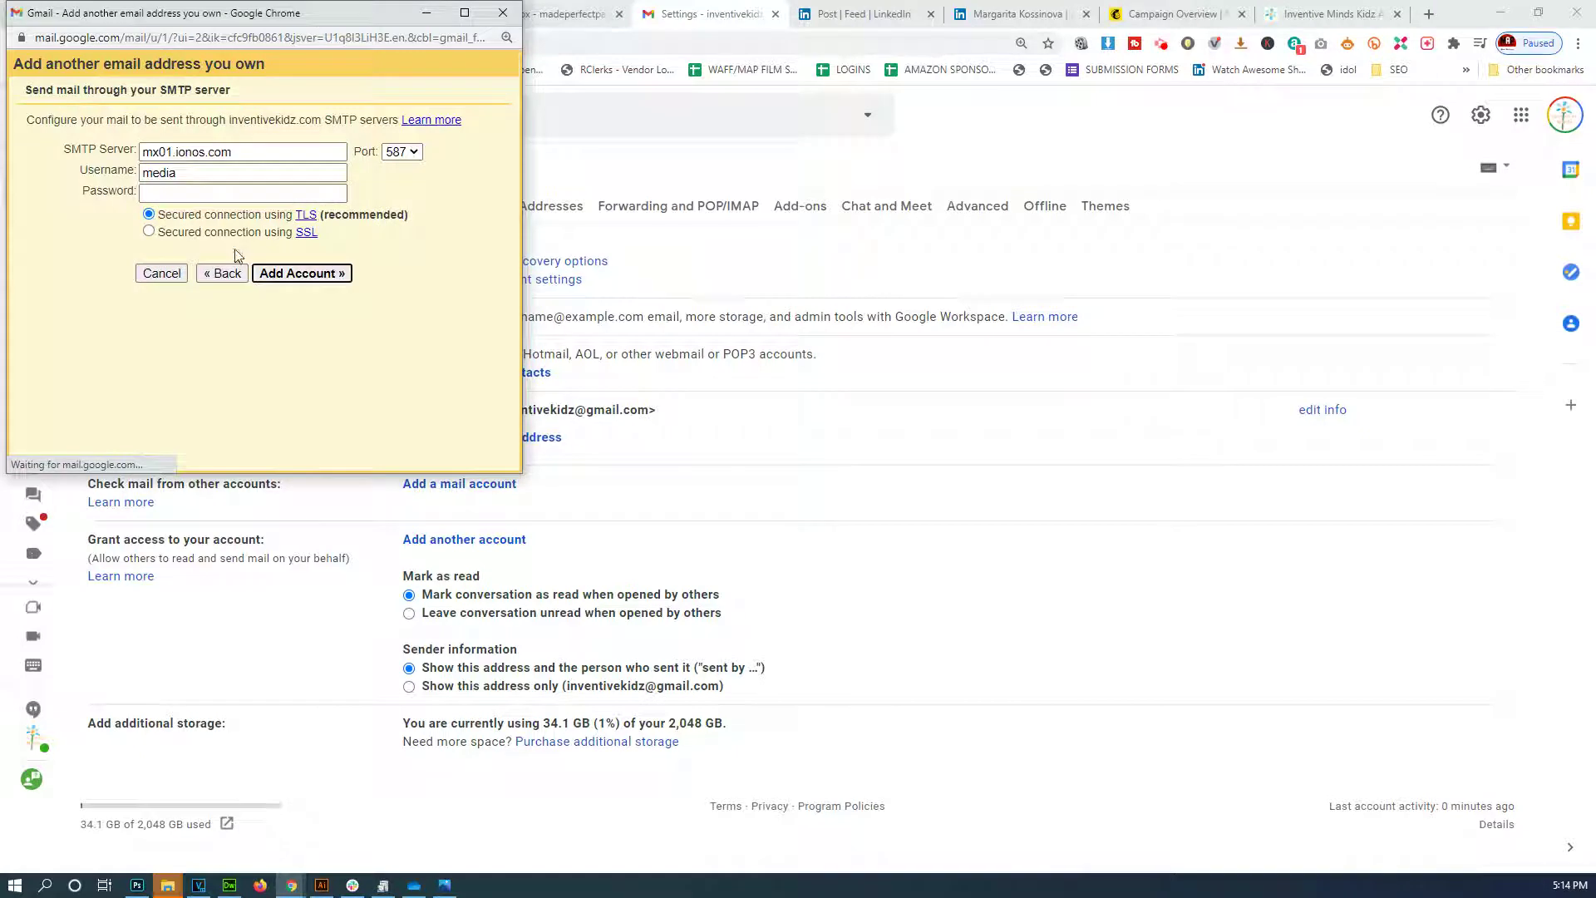
Set the SMTP server to smtp.ionos.com on port 465 with SSL
drag(162, 90, 176, 90)
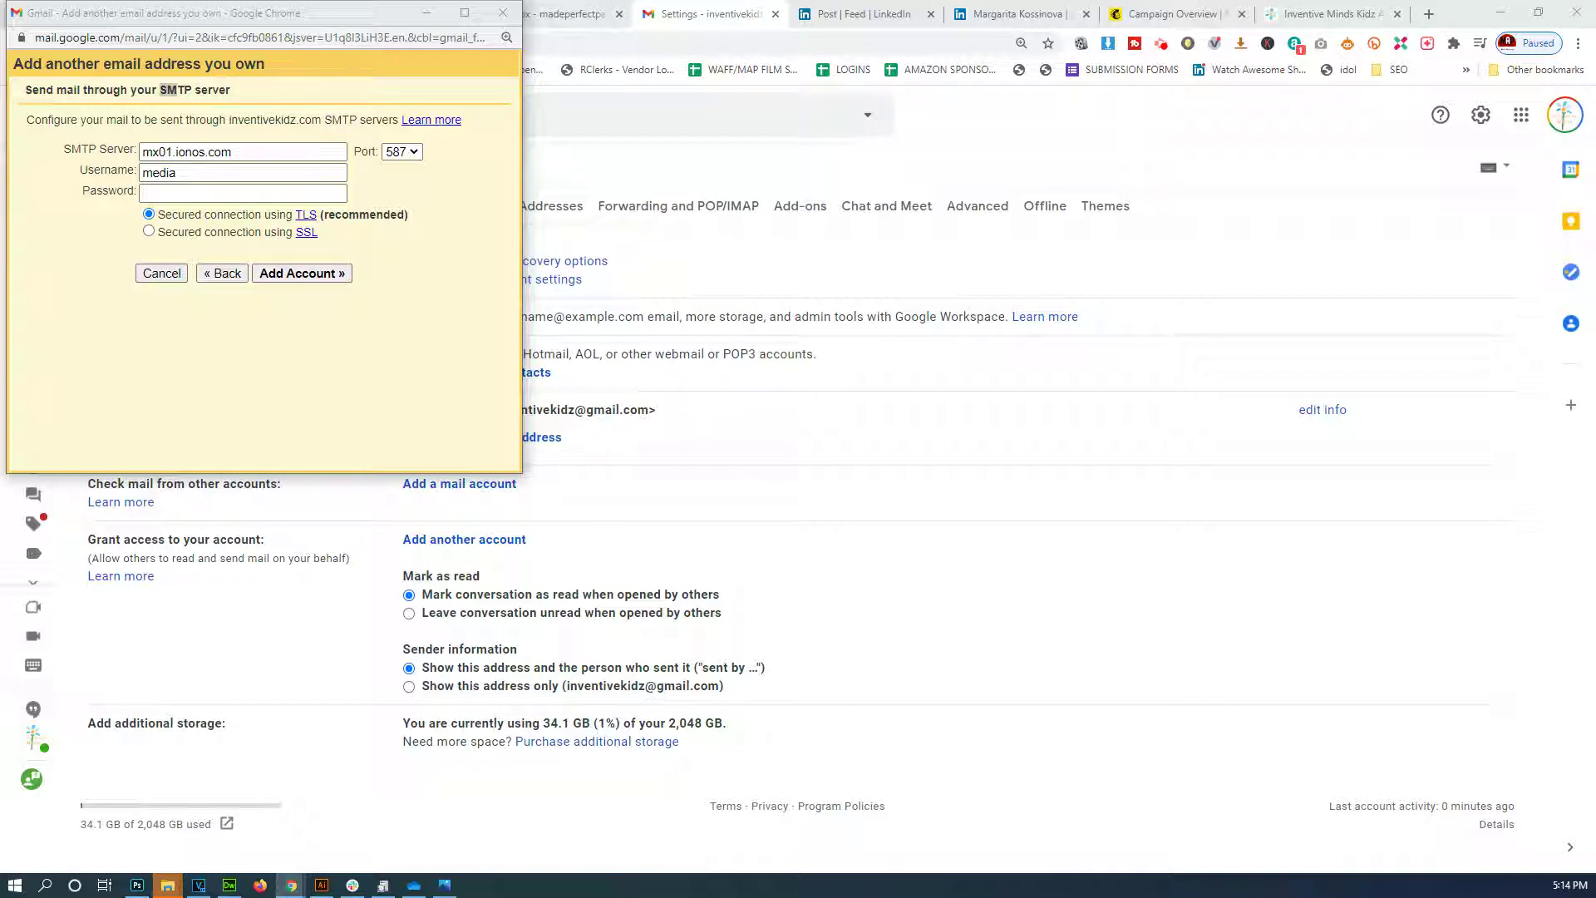
click(194, 92)
triple_click(236, 152)
text(smtp.ionos.com)
click(403, 154)
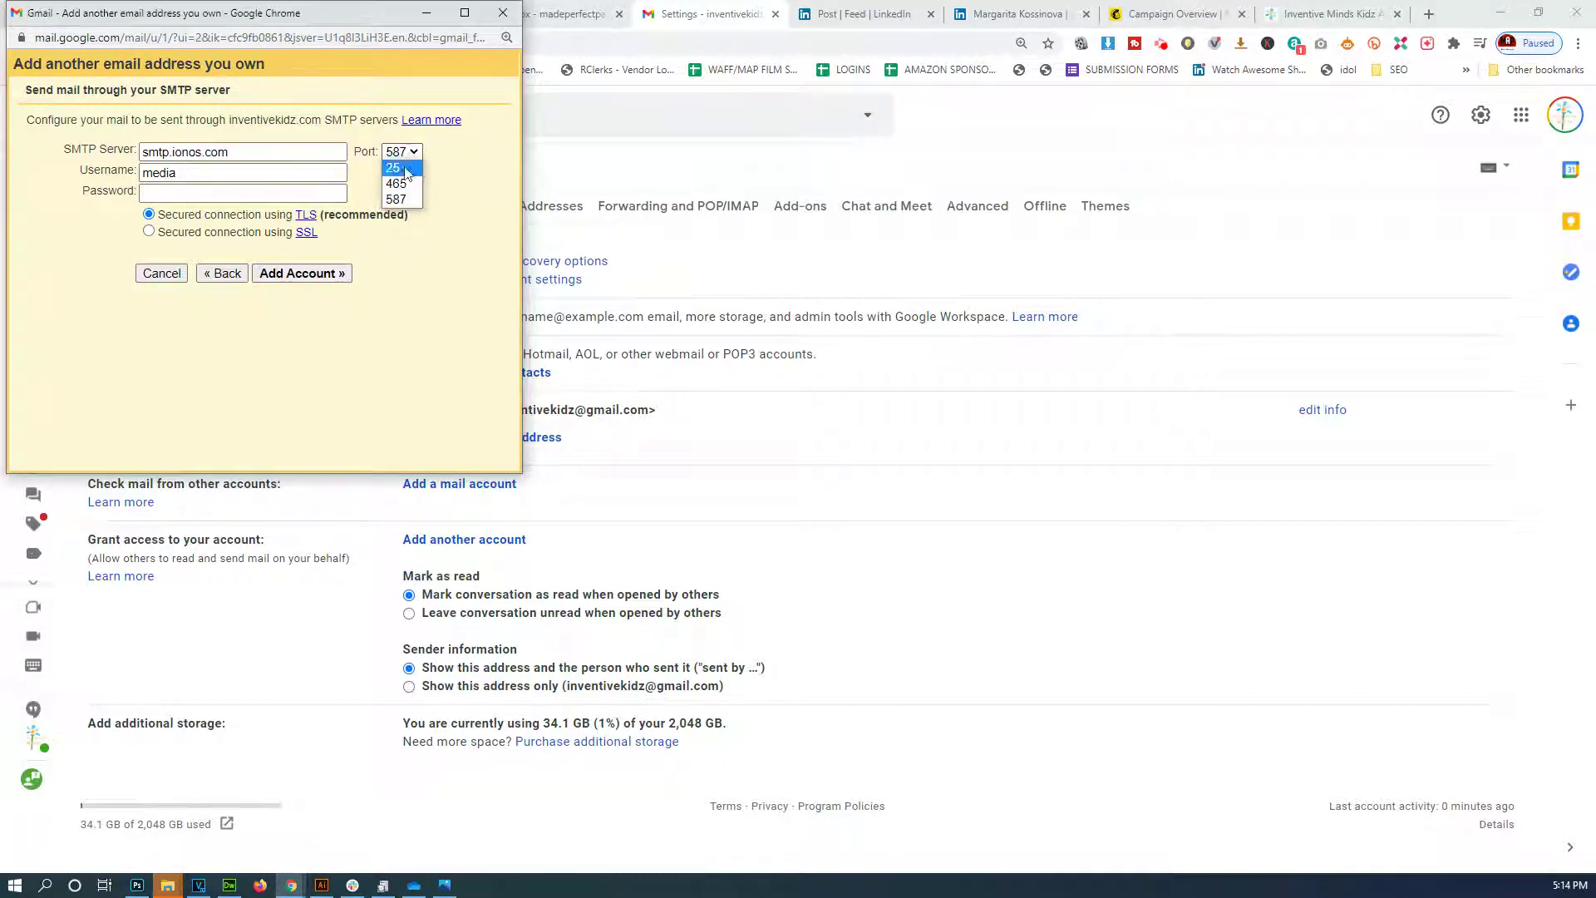
click(403, 190)
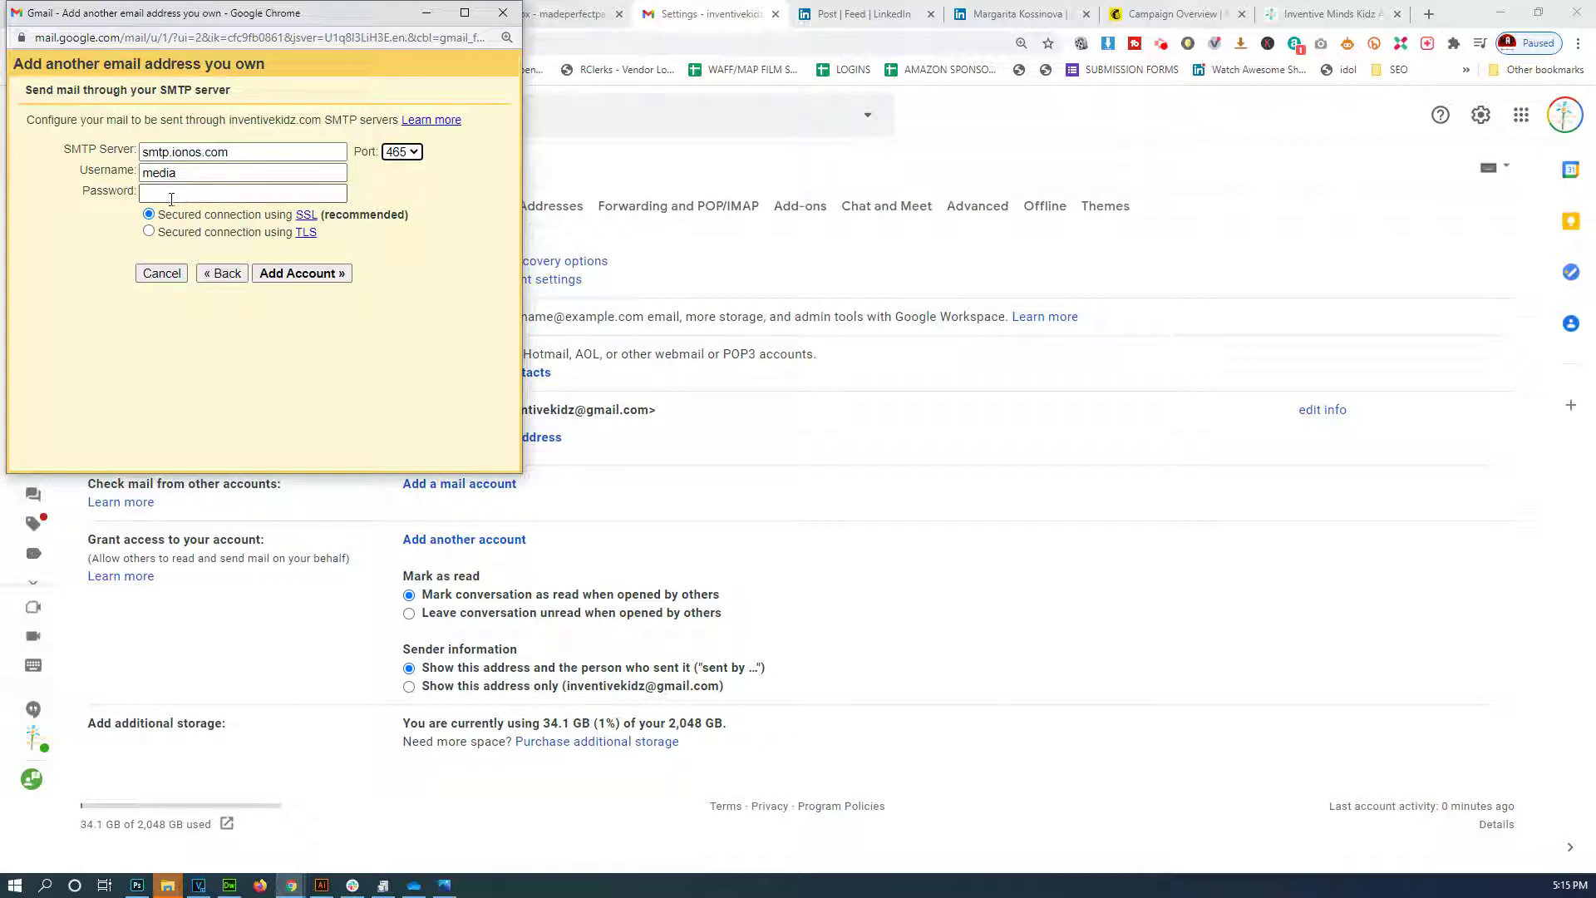
Use the full media address as the username and paste the account password
drag(189, 174, 111, 175)
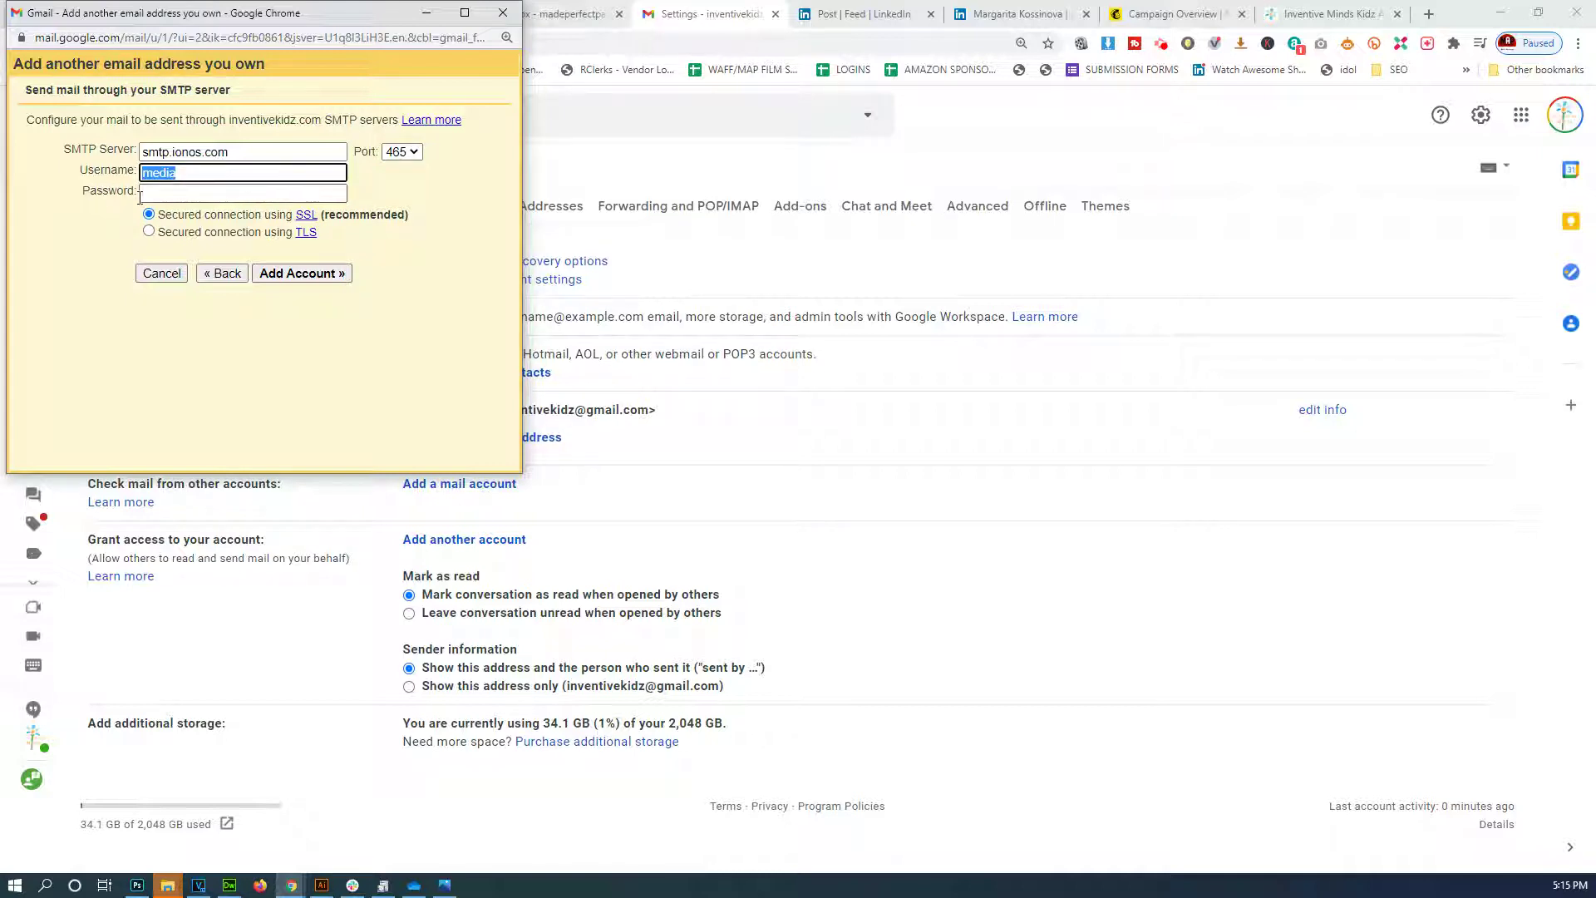
click(227, 191)
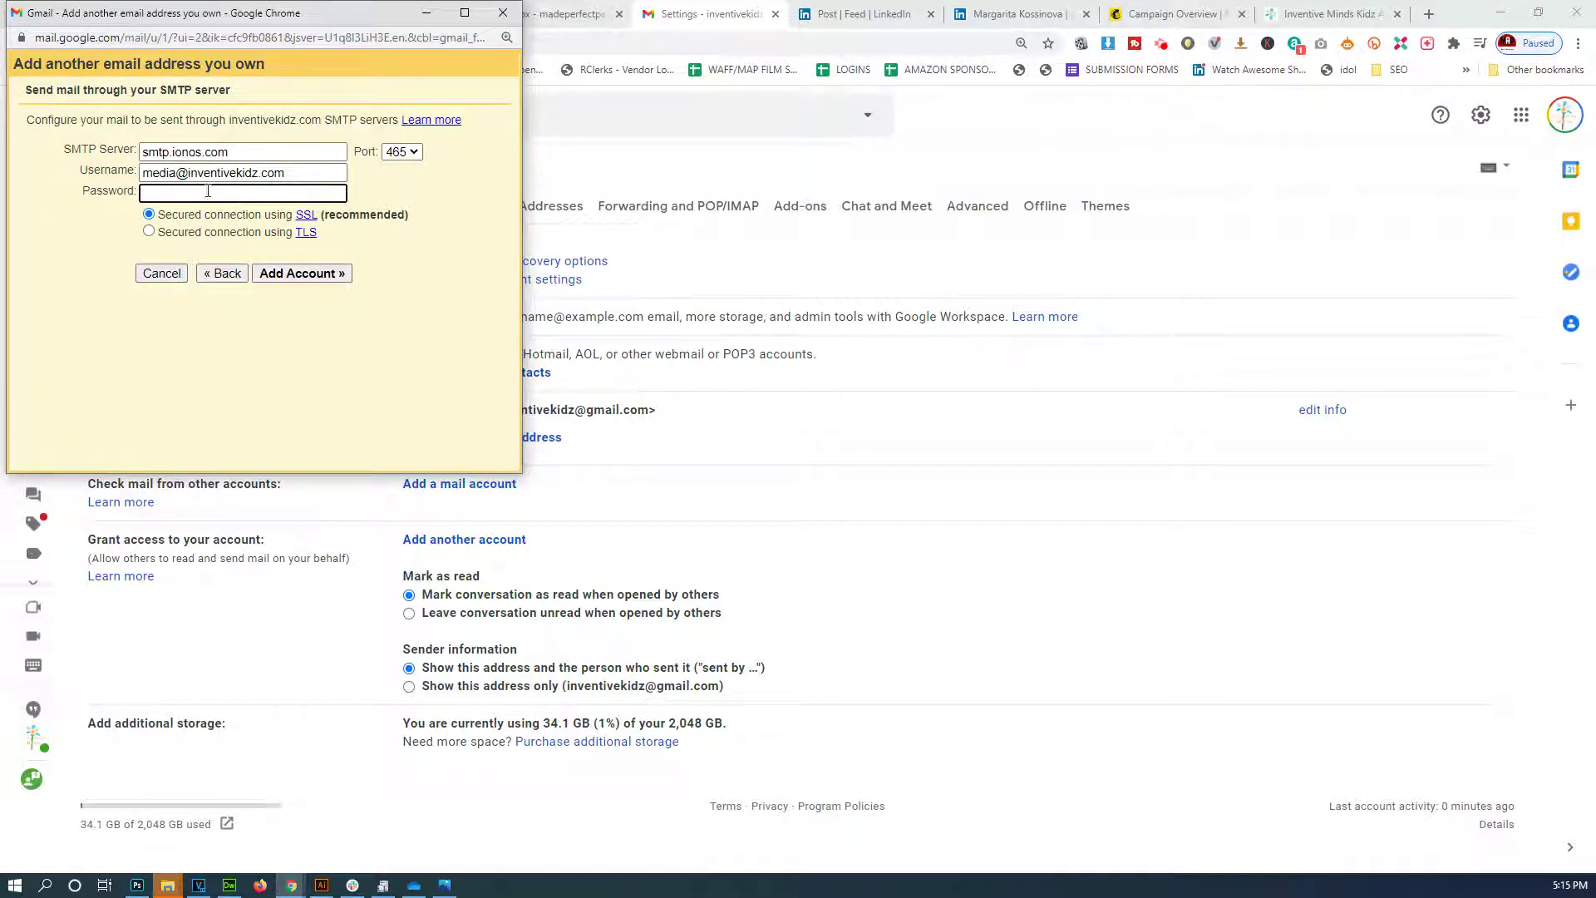
key(alt+Tab)
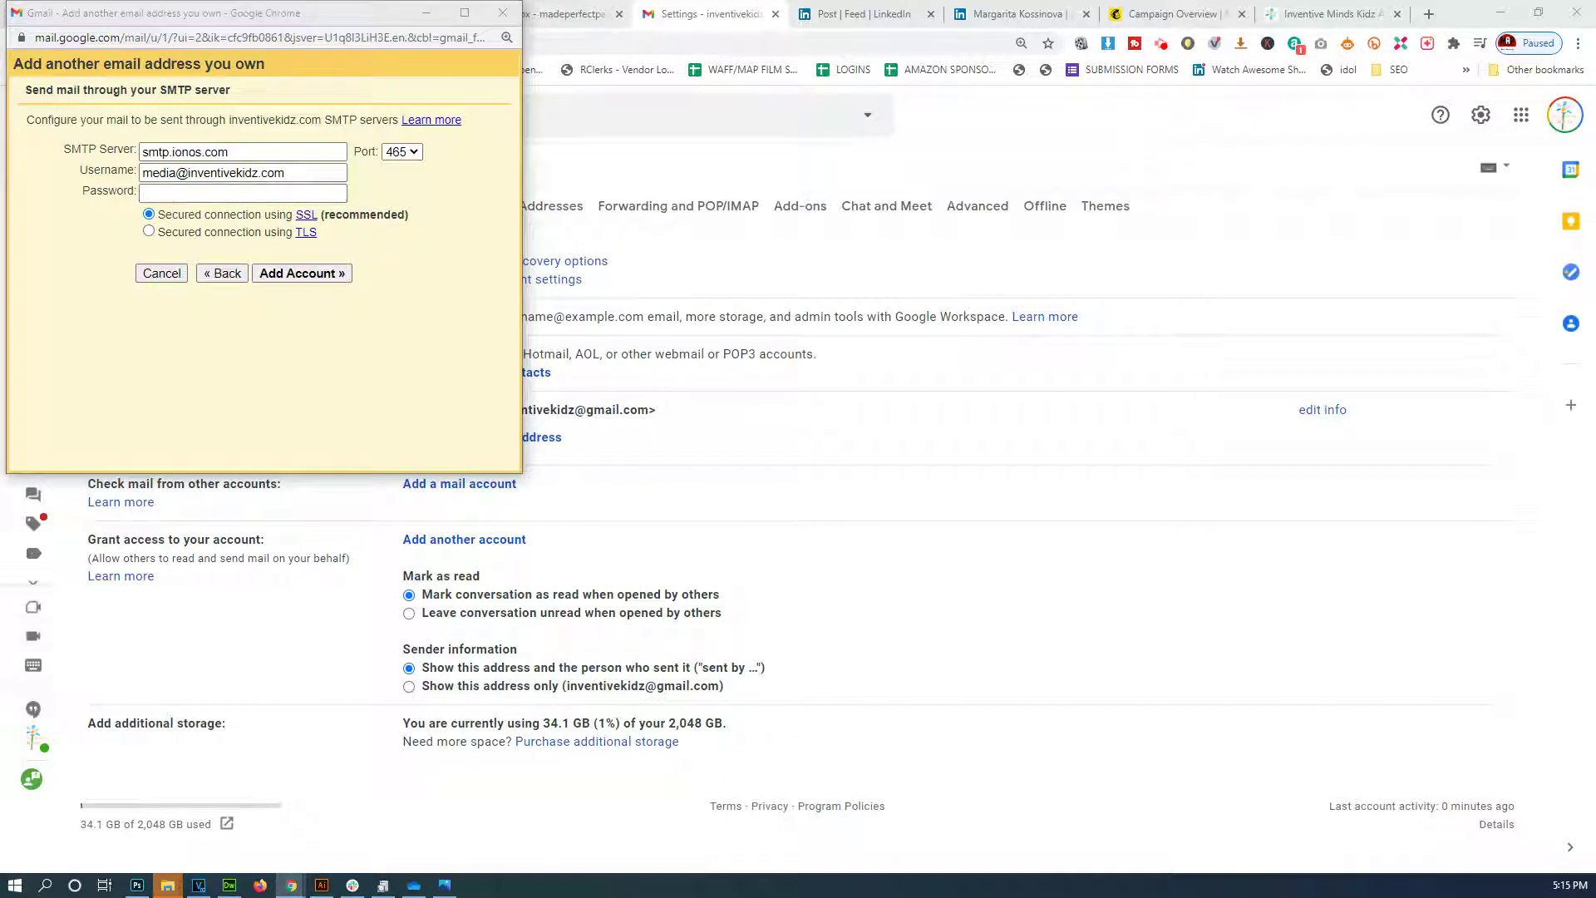
key(ctrl+v)
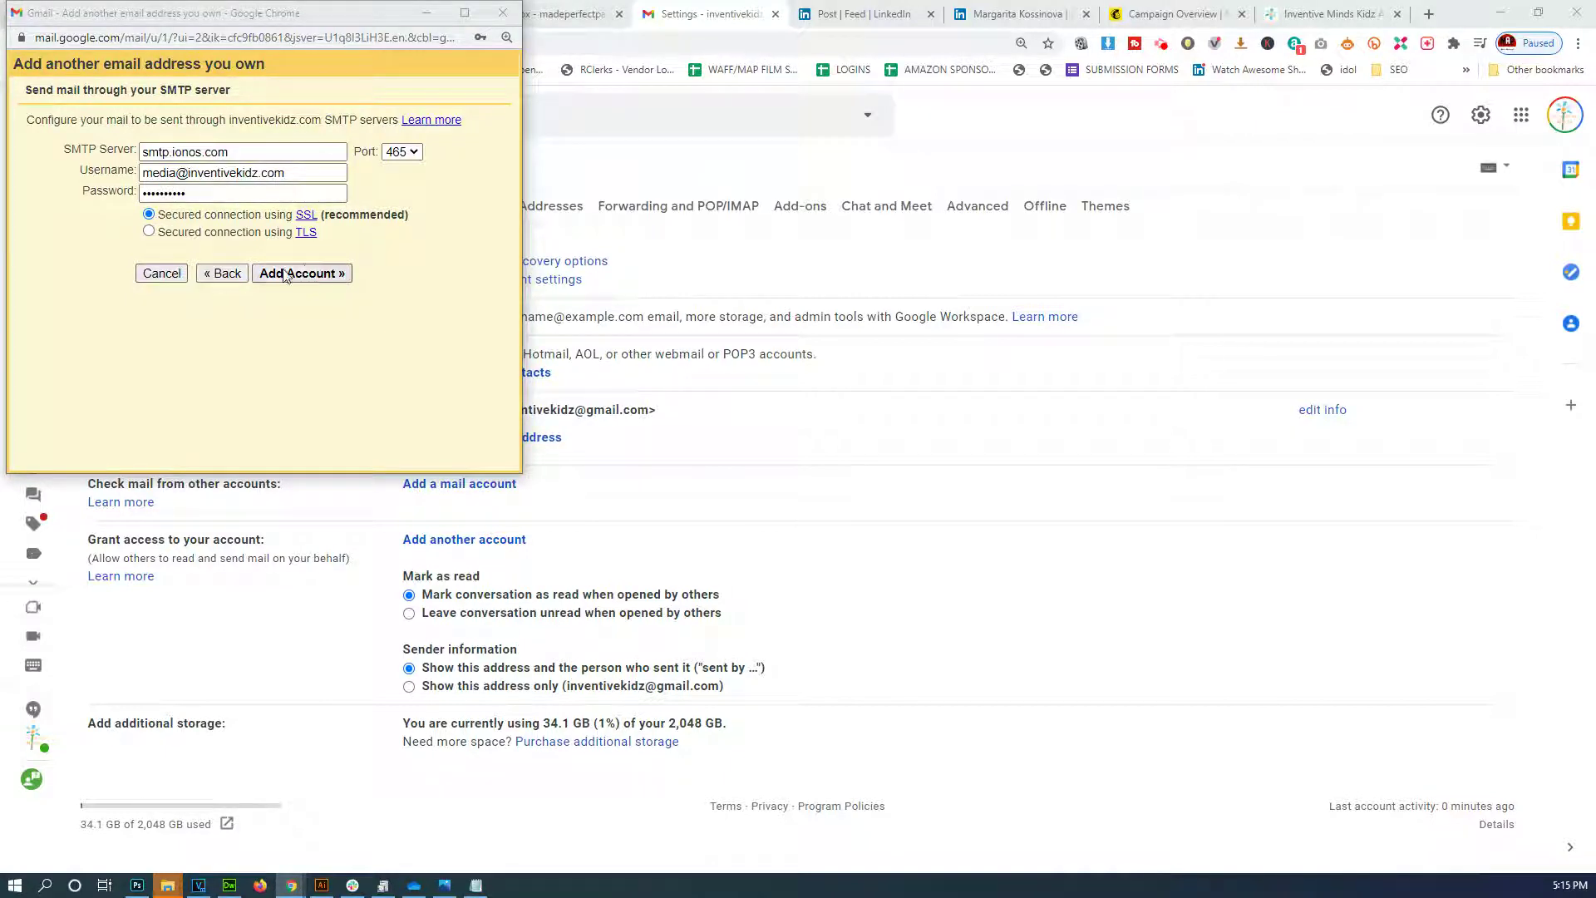
Add the account, dismiss Chrome's save-password offer, and open a new browser tab
click(303, 274)
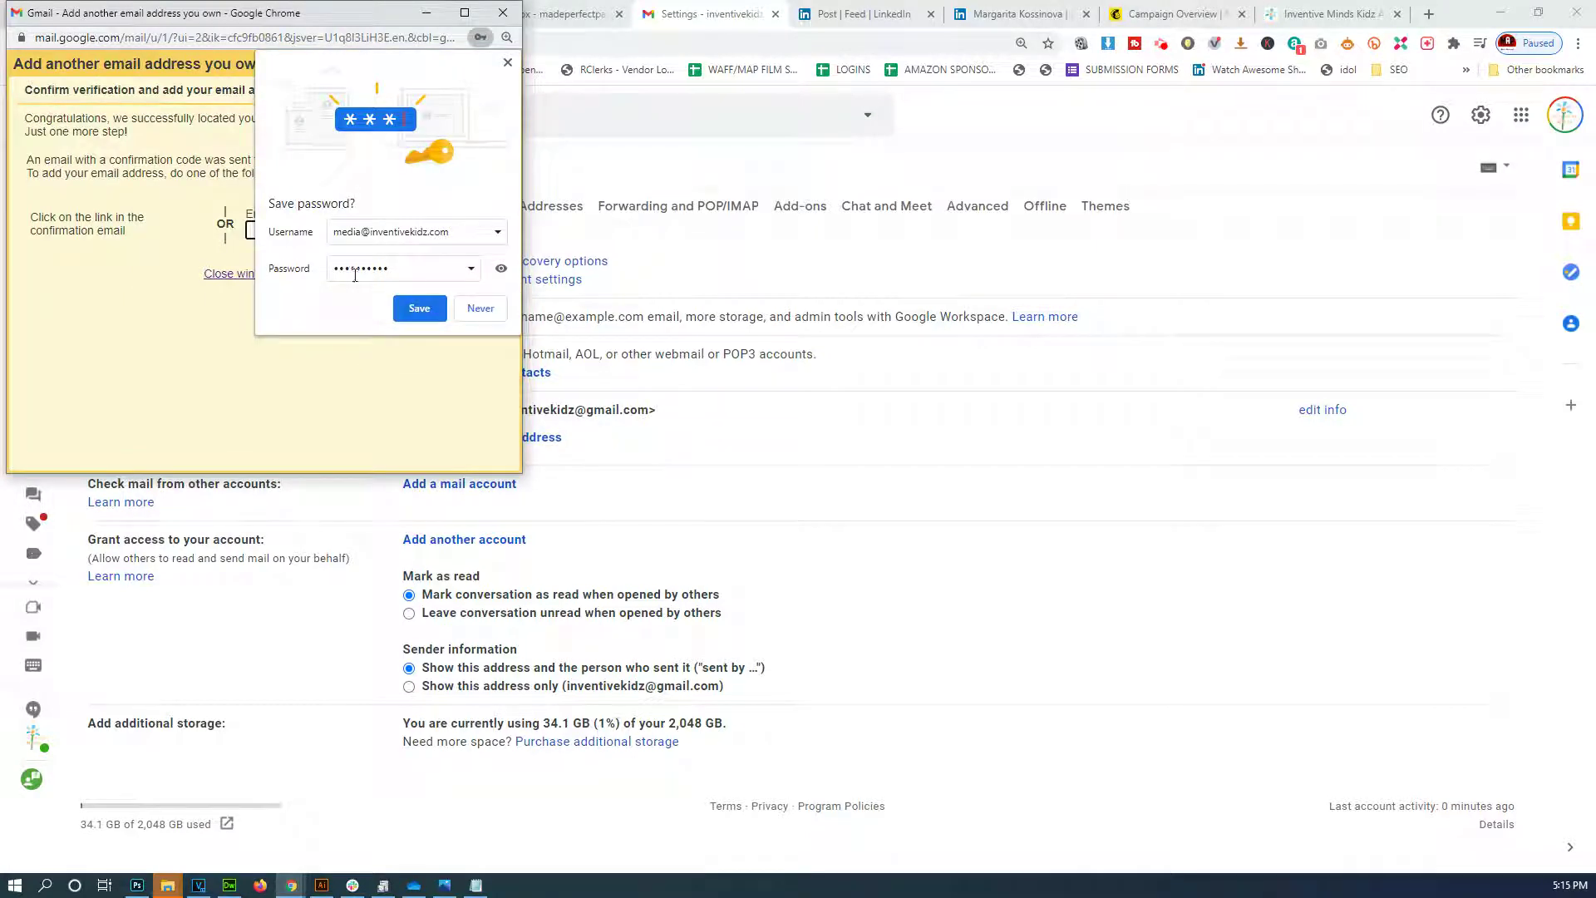
click(501, 66)
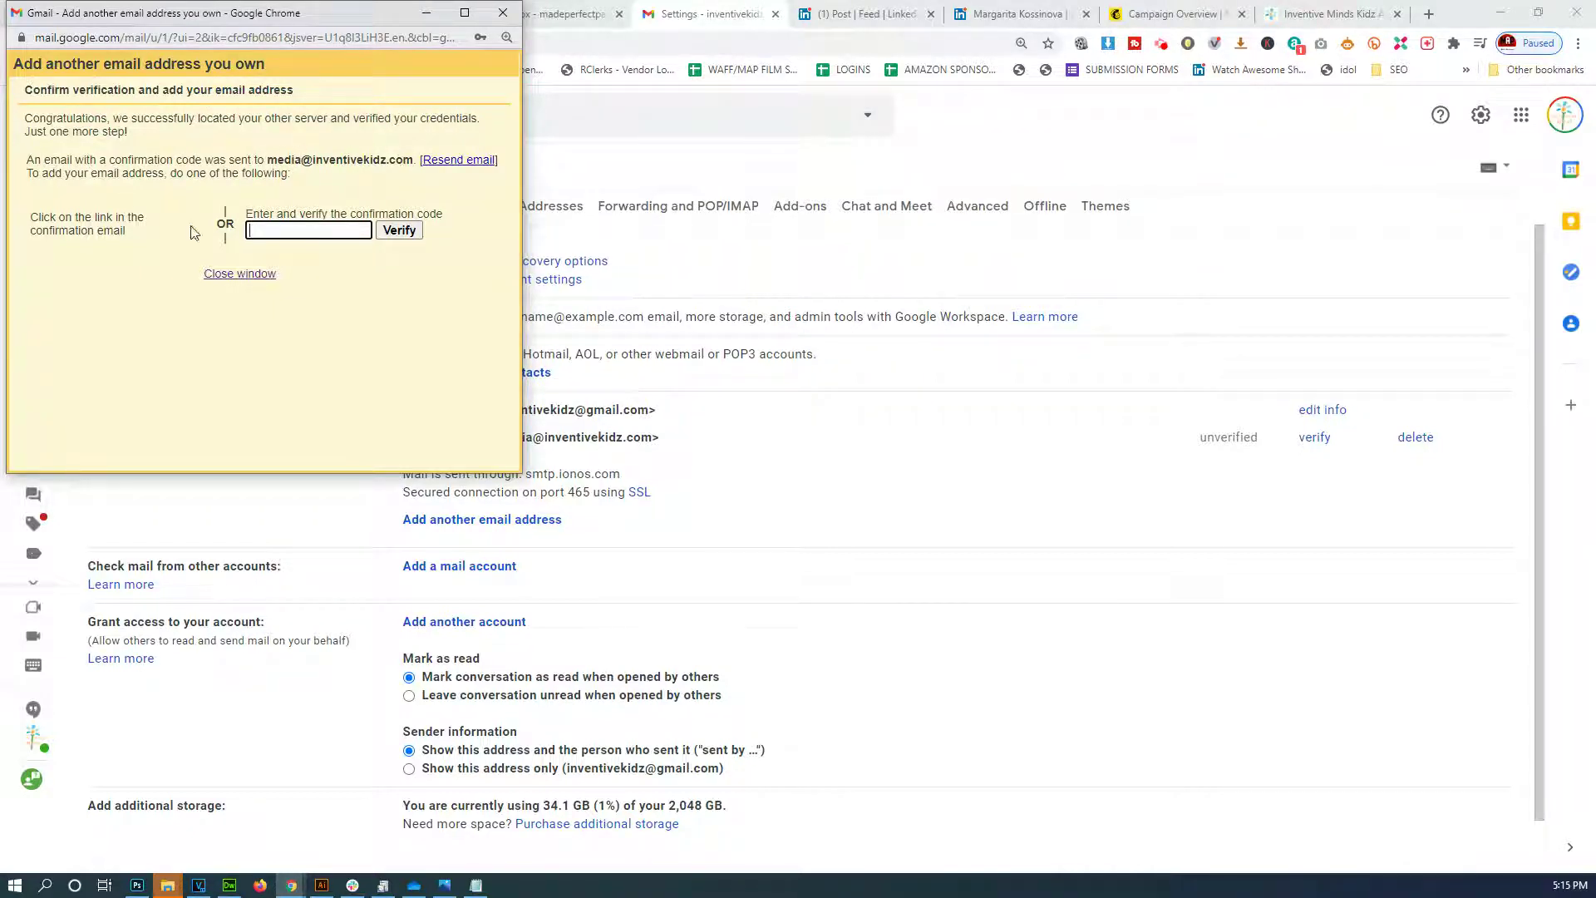
drag(355, 10, 0, 87)
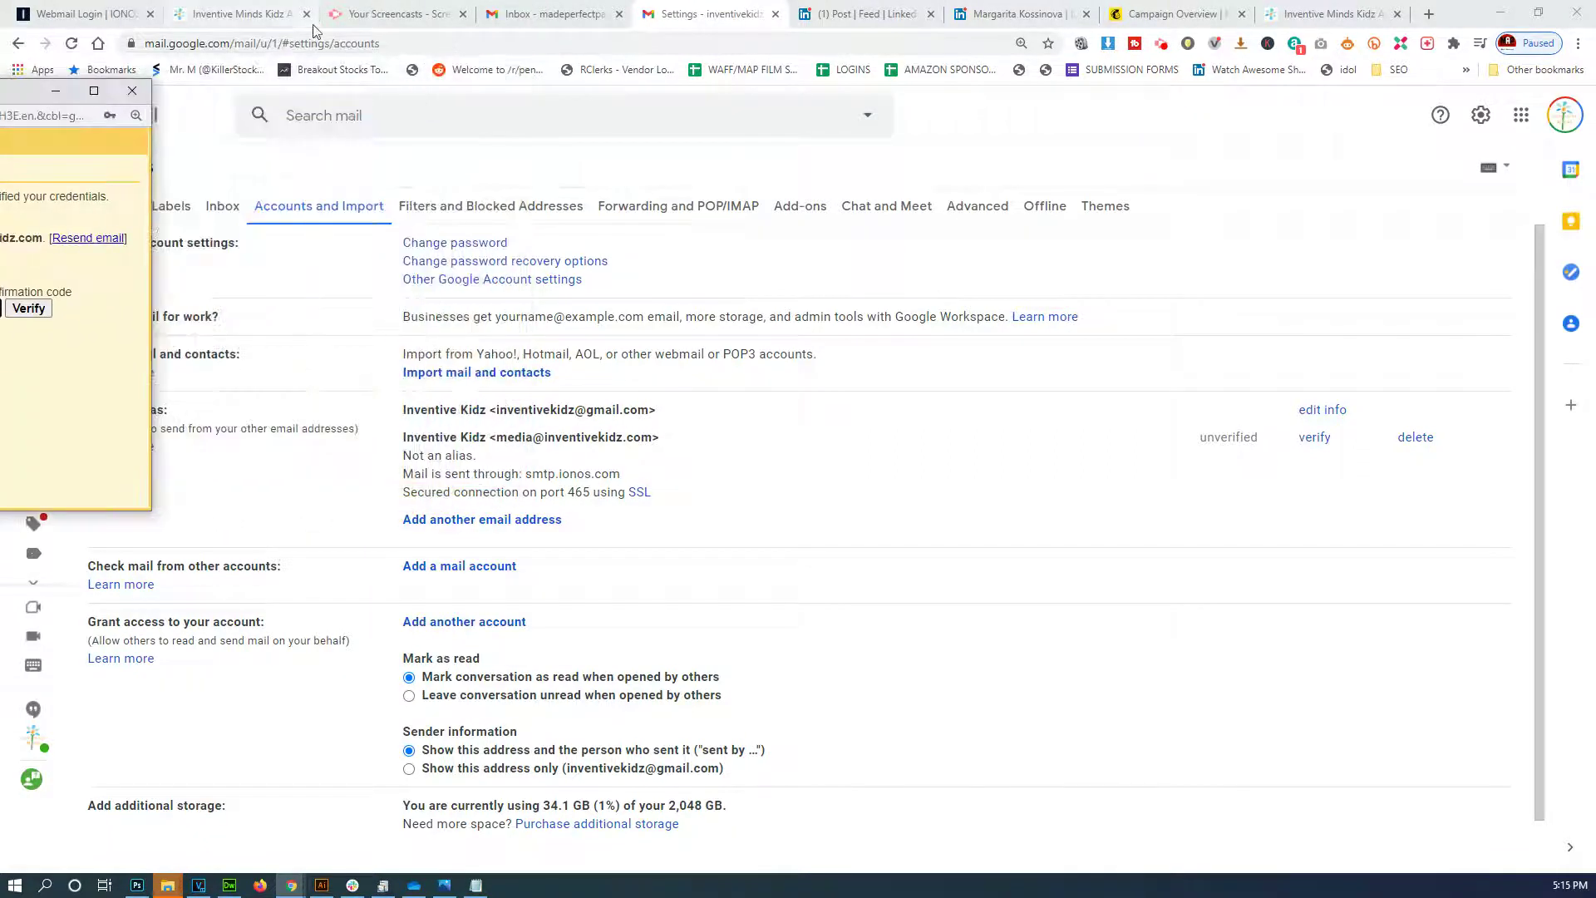
click(1426, 15)
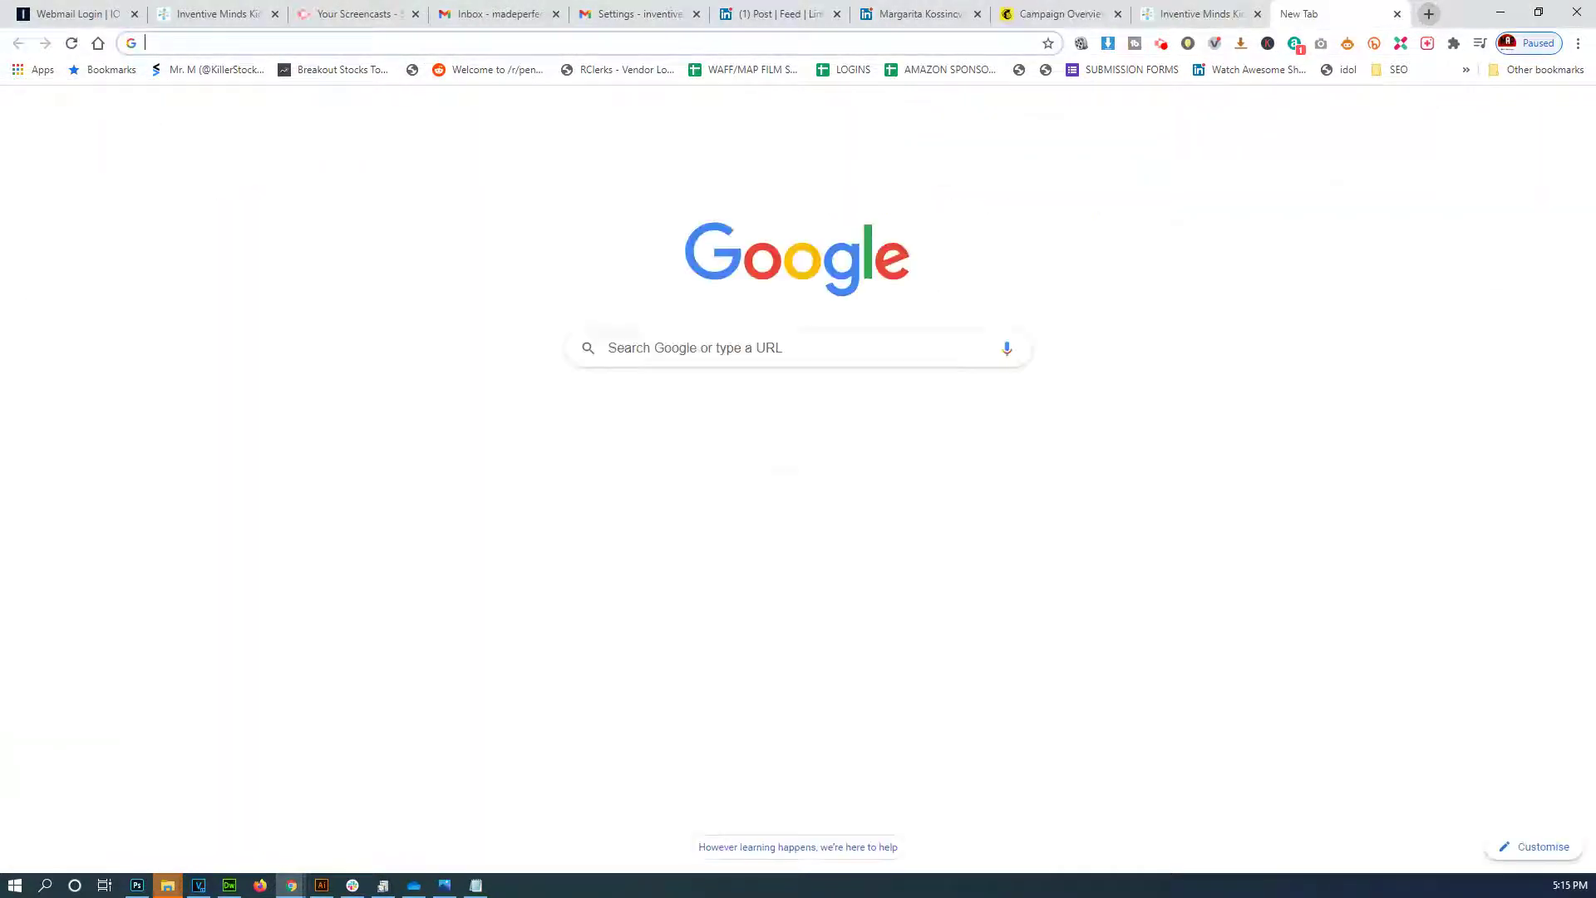
Sign in to IONOS webmail with the saved media account credentials
text(mail)
key(Return)
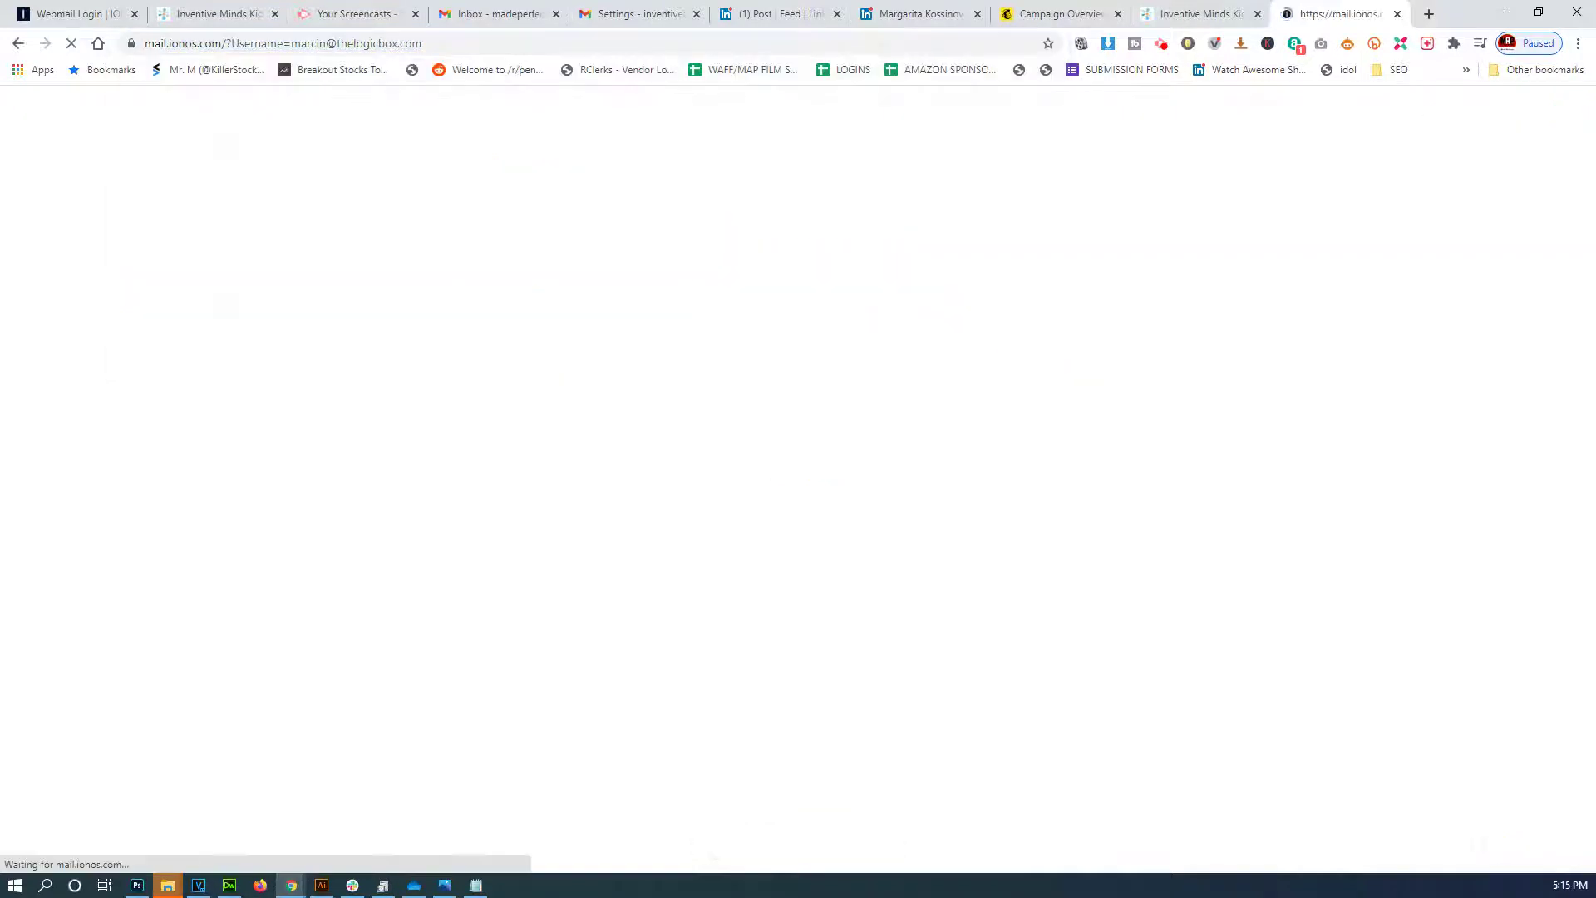
text(me)
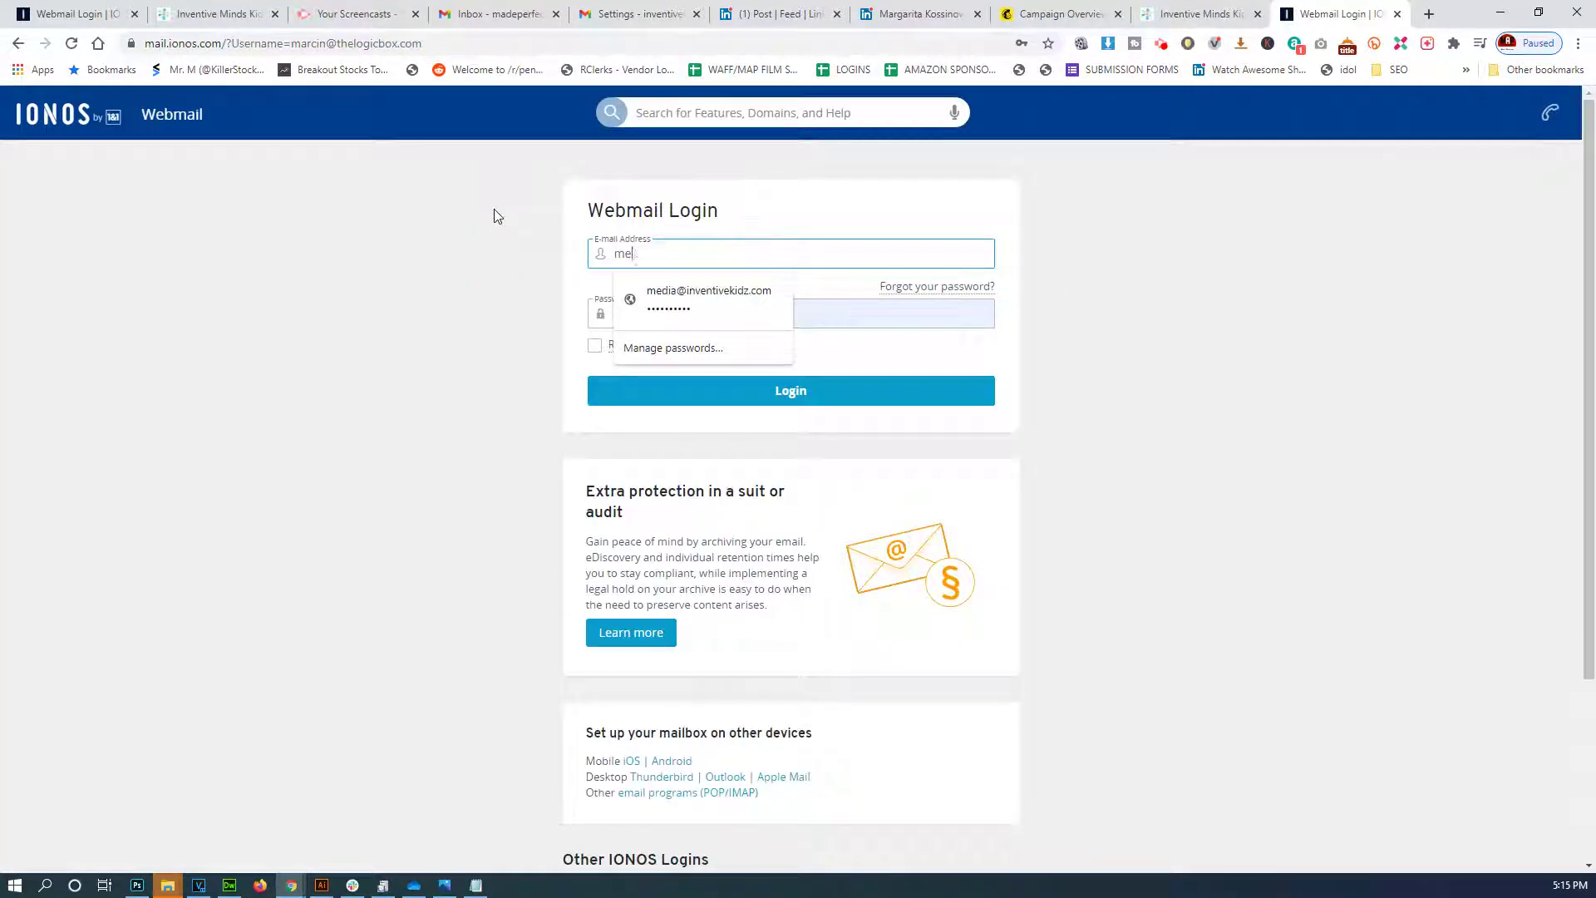
text(dia)
key(Down)
key(Return)
key(Return)
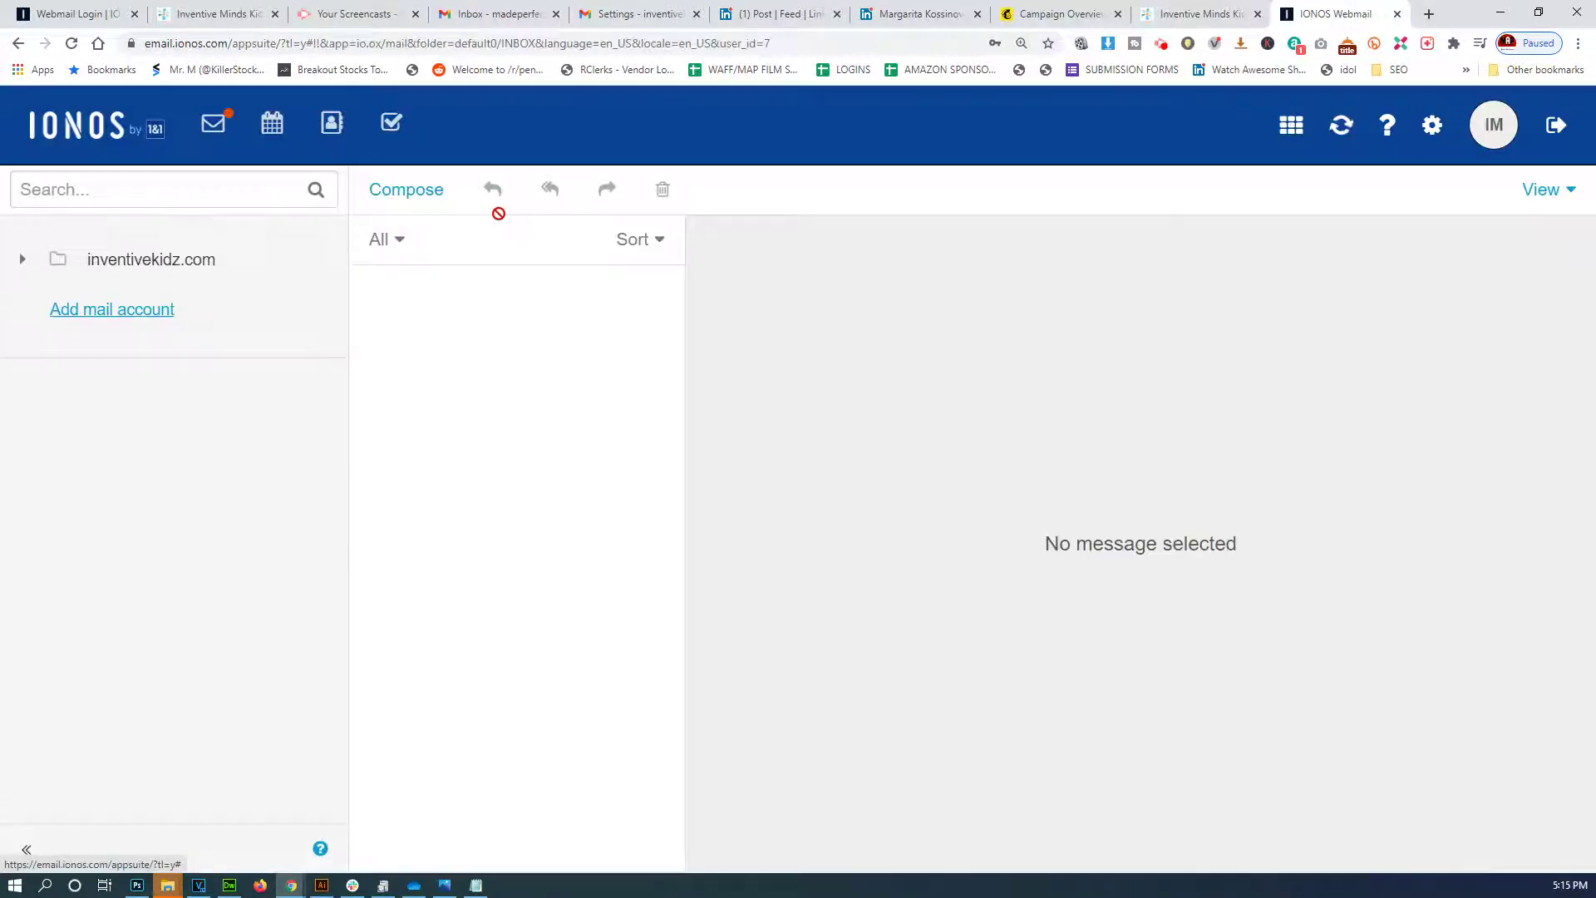
Copy the code from Gmail's confirmation email and submit it in Gmail's verification popup
click(529, 311)
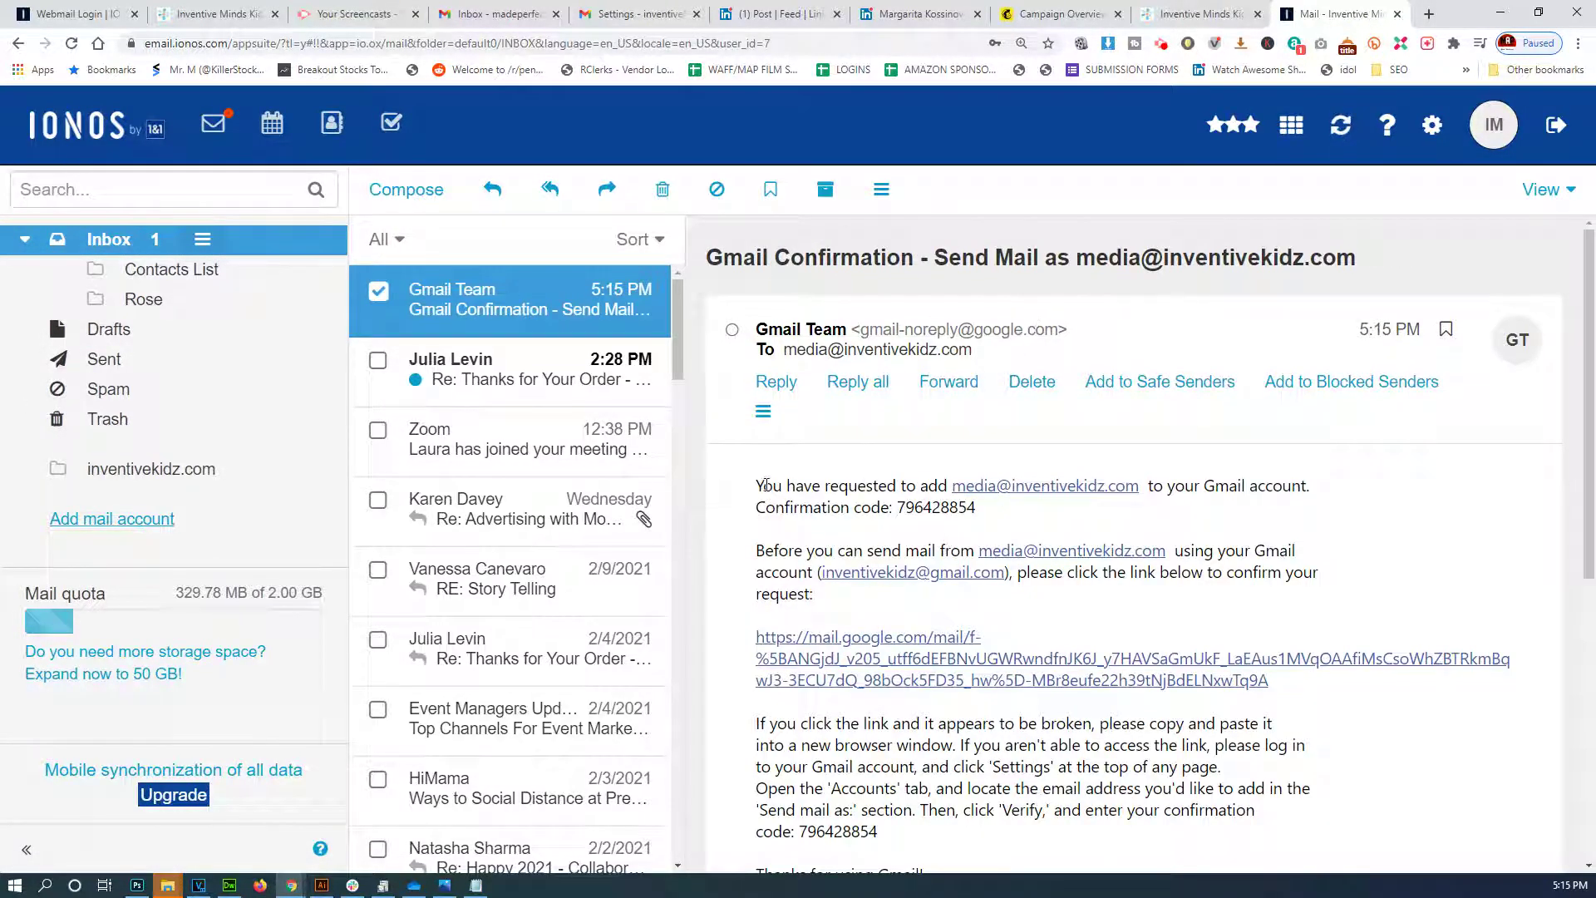
drag(898, 508, 979, 508)
key(ctrl+c)
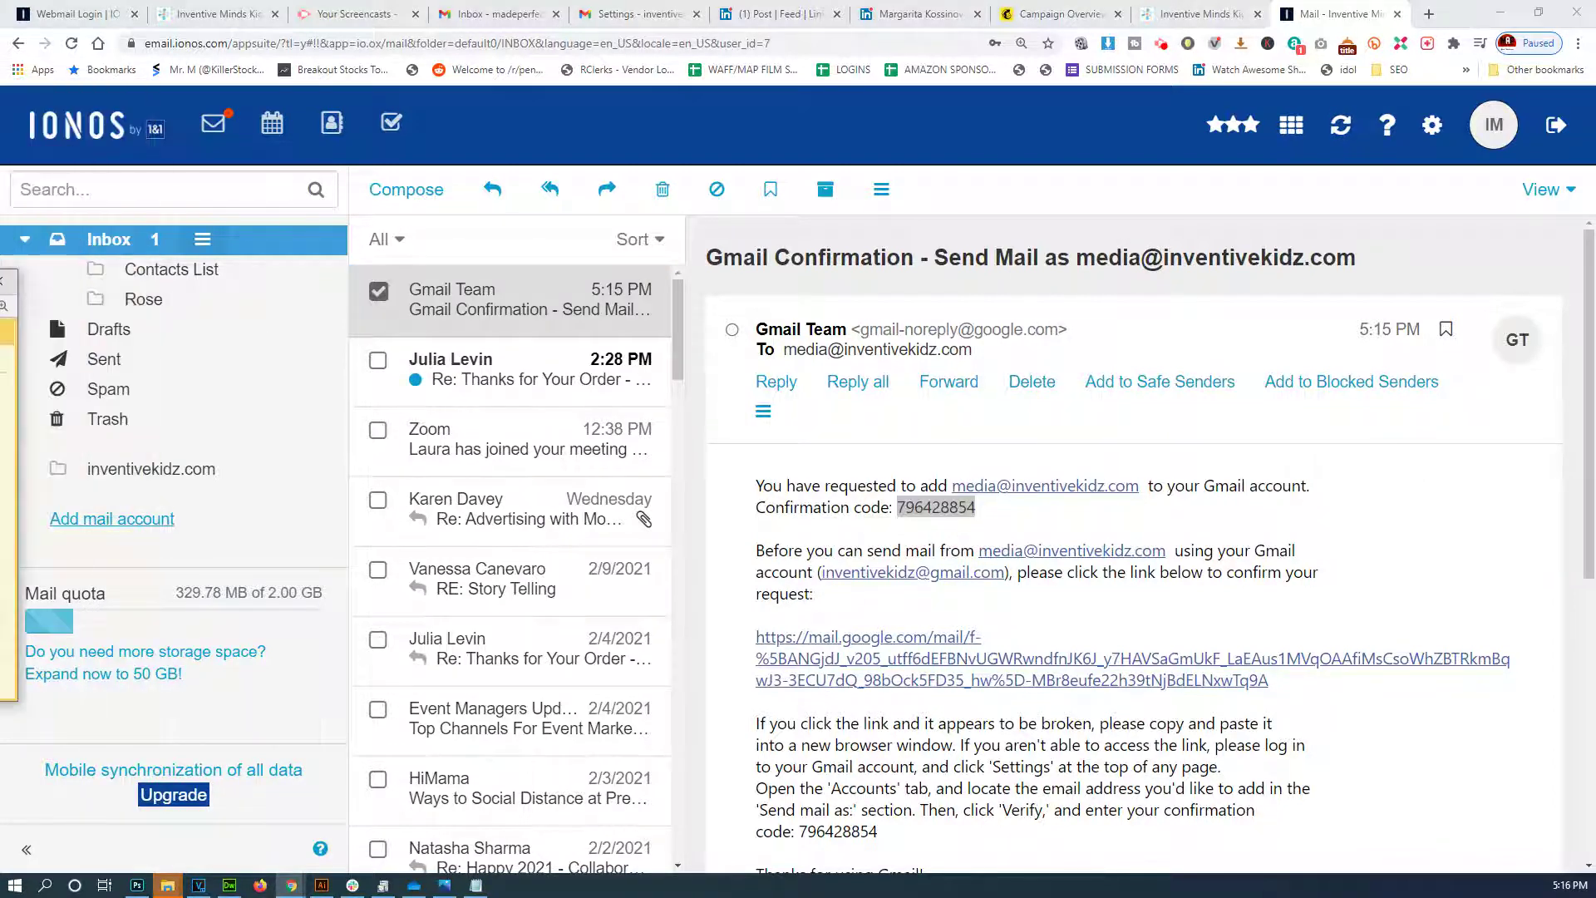
key(alt+Tab)
key(ctrl+v)
click(770, 401)
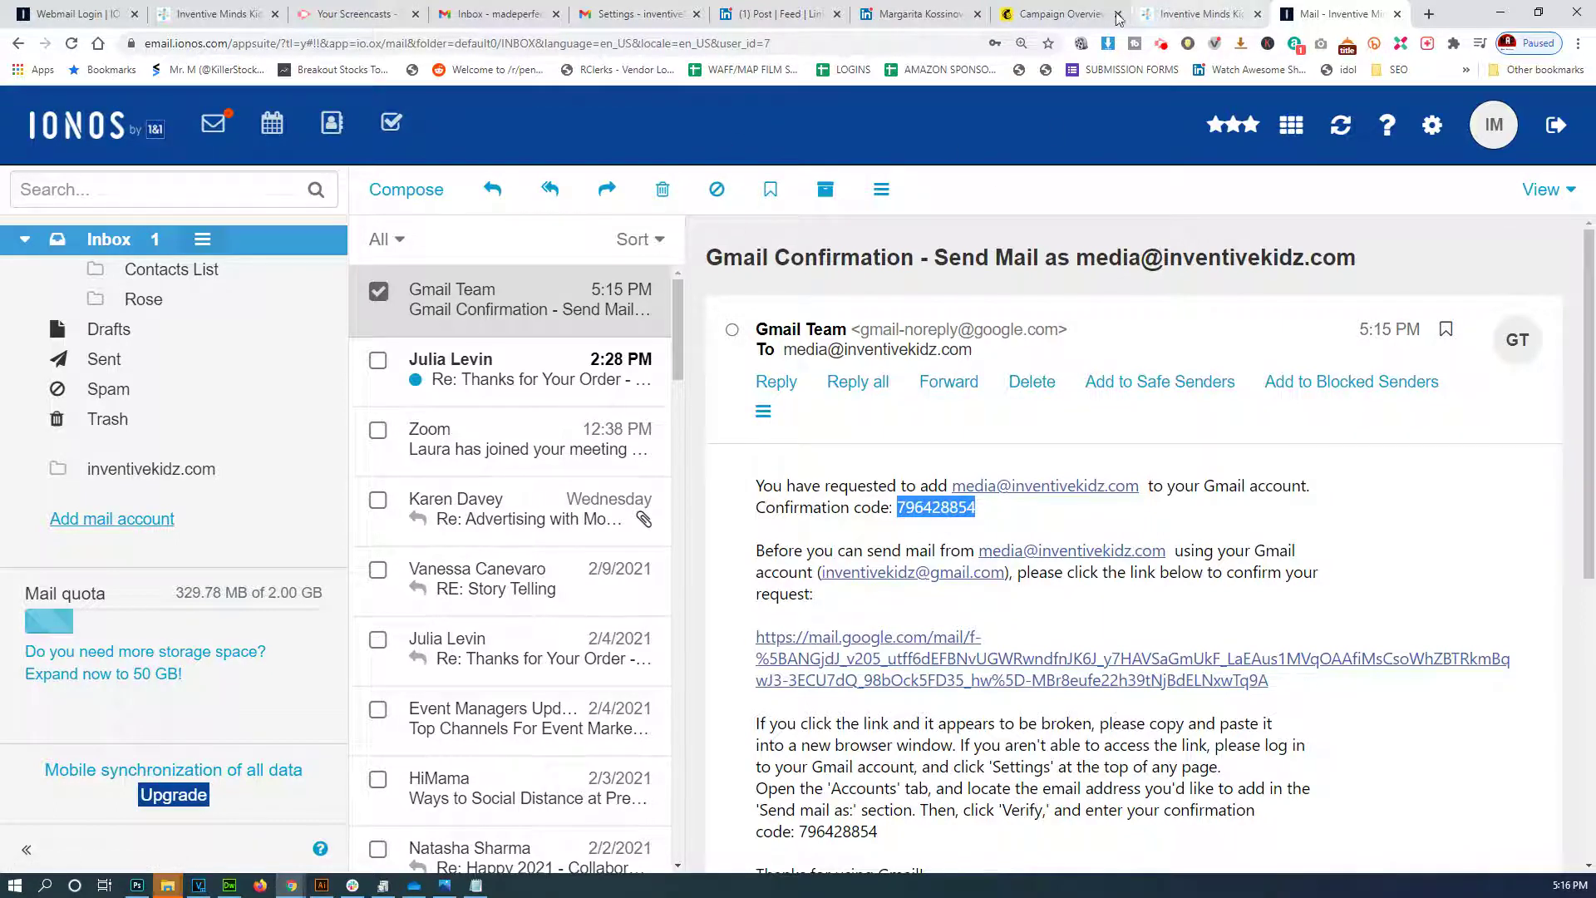
Check that the media address is listed under Send mail as in Gmail settings
click(610, 15)
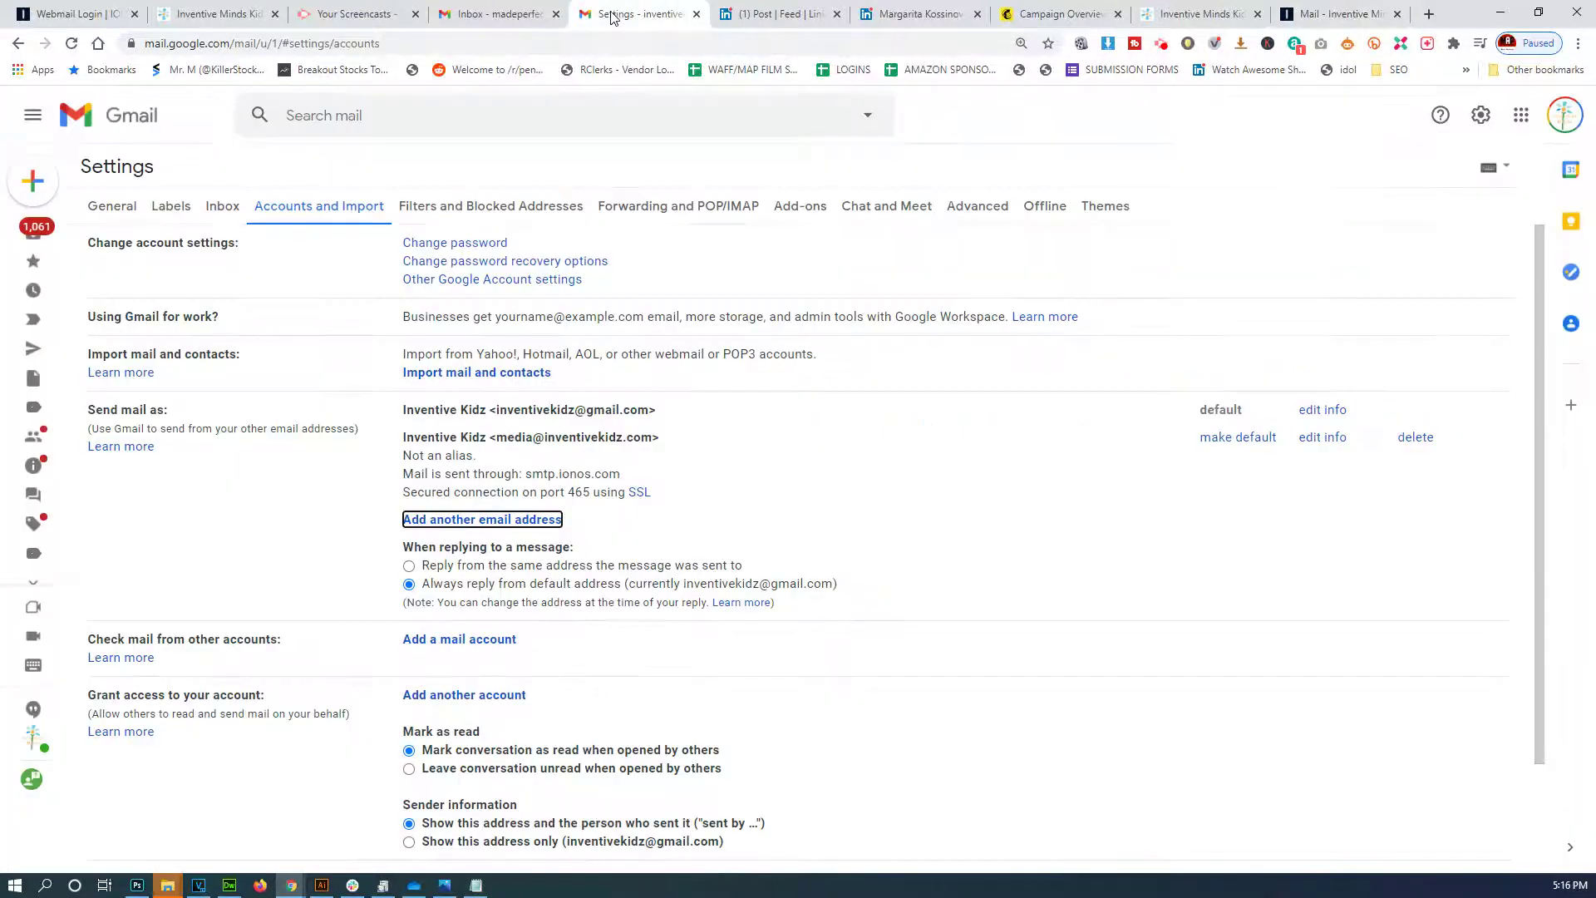
click(966, 482)
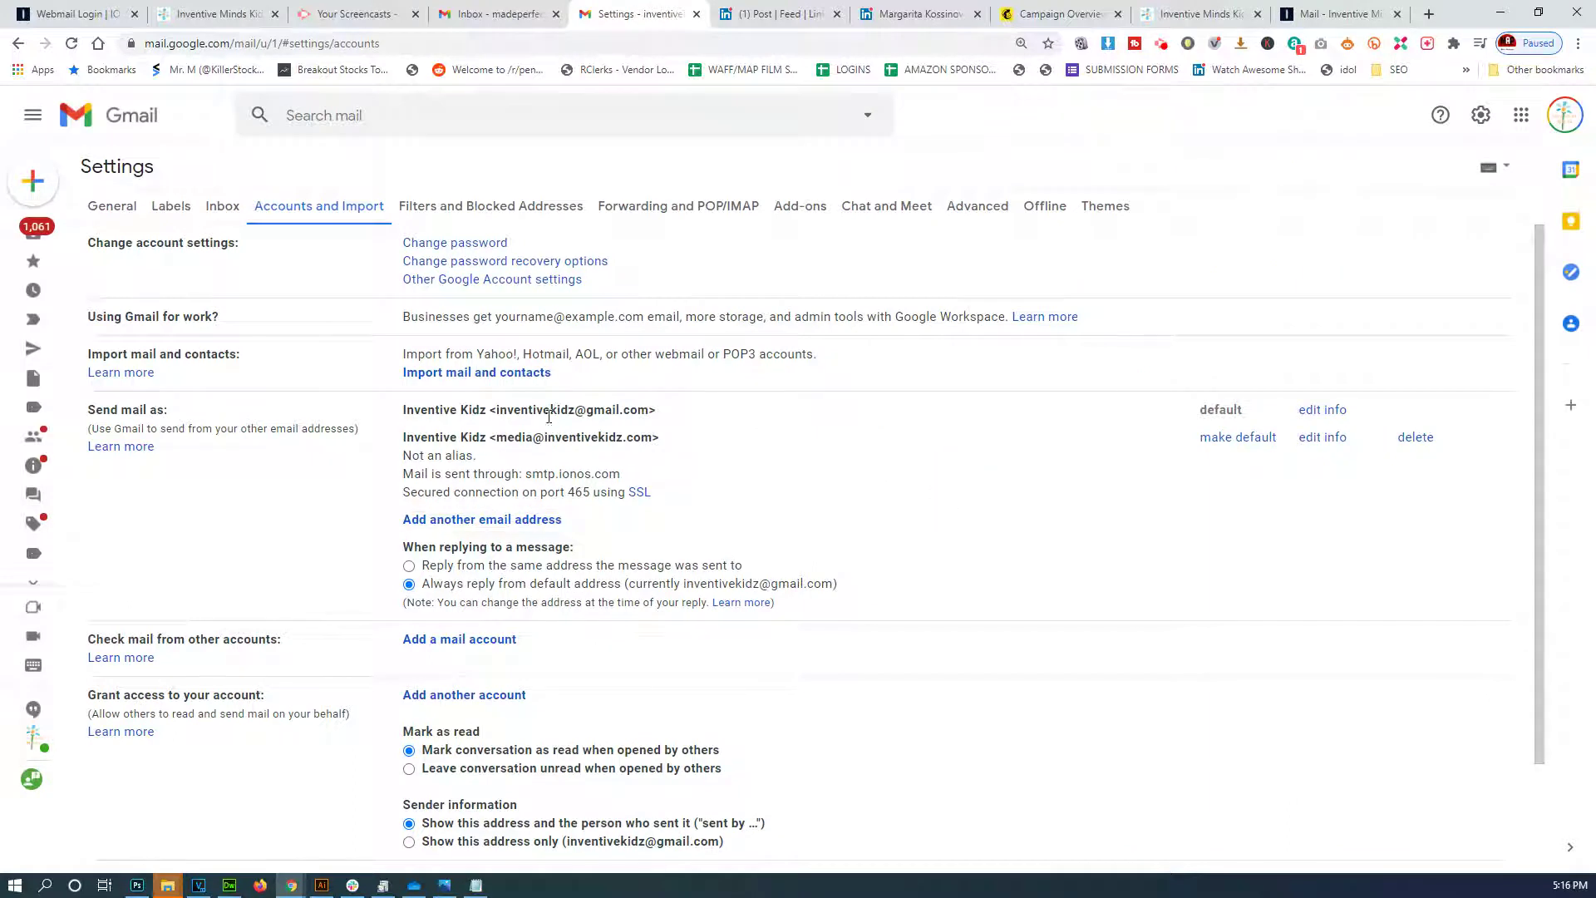
drag(404, 439, 702, 446)
click(703, 449)
Confirm the new message's From list offers the media address, then return to IONOS webmail
mouse_move(75, 188)
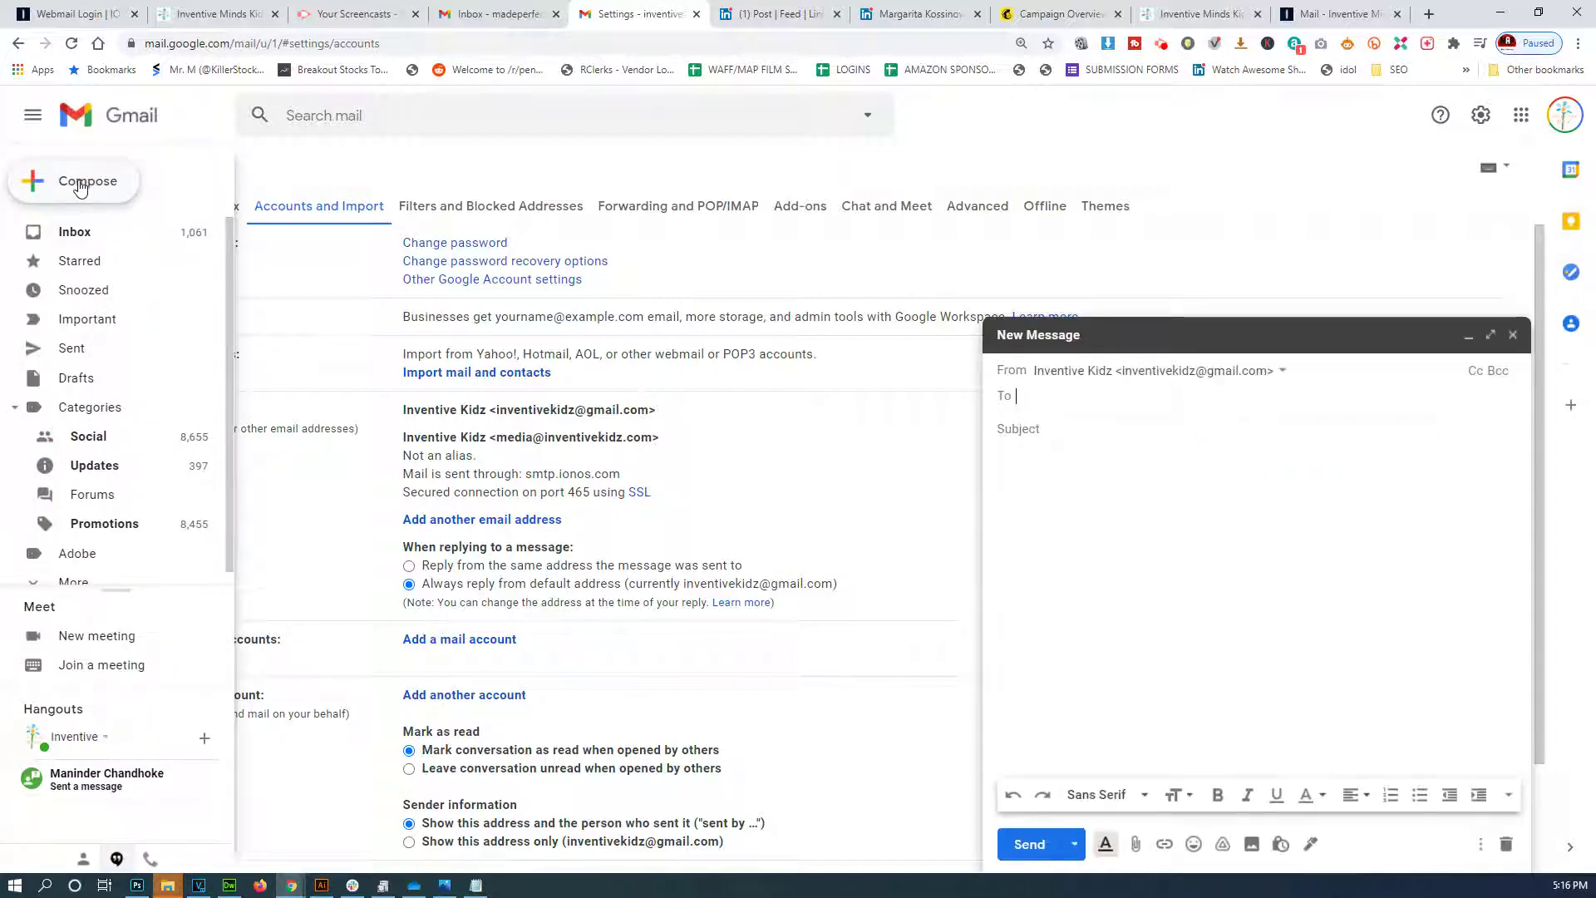
click(1283, 371)
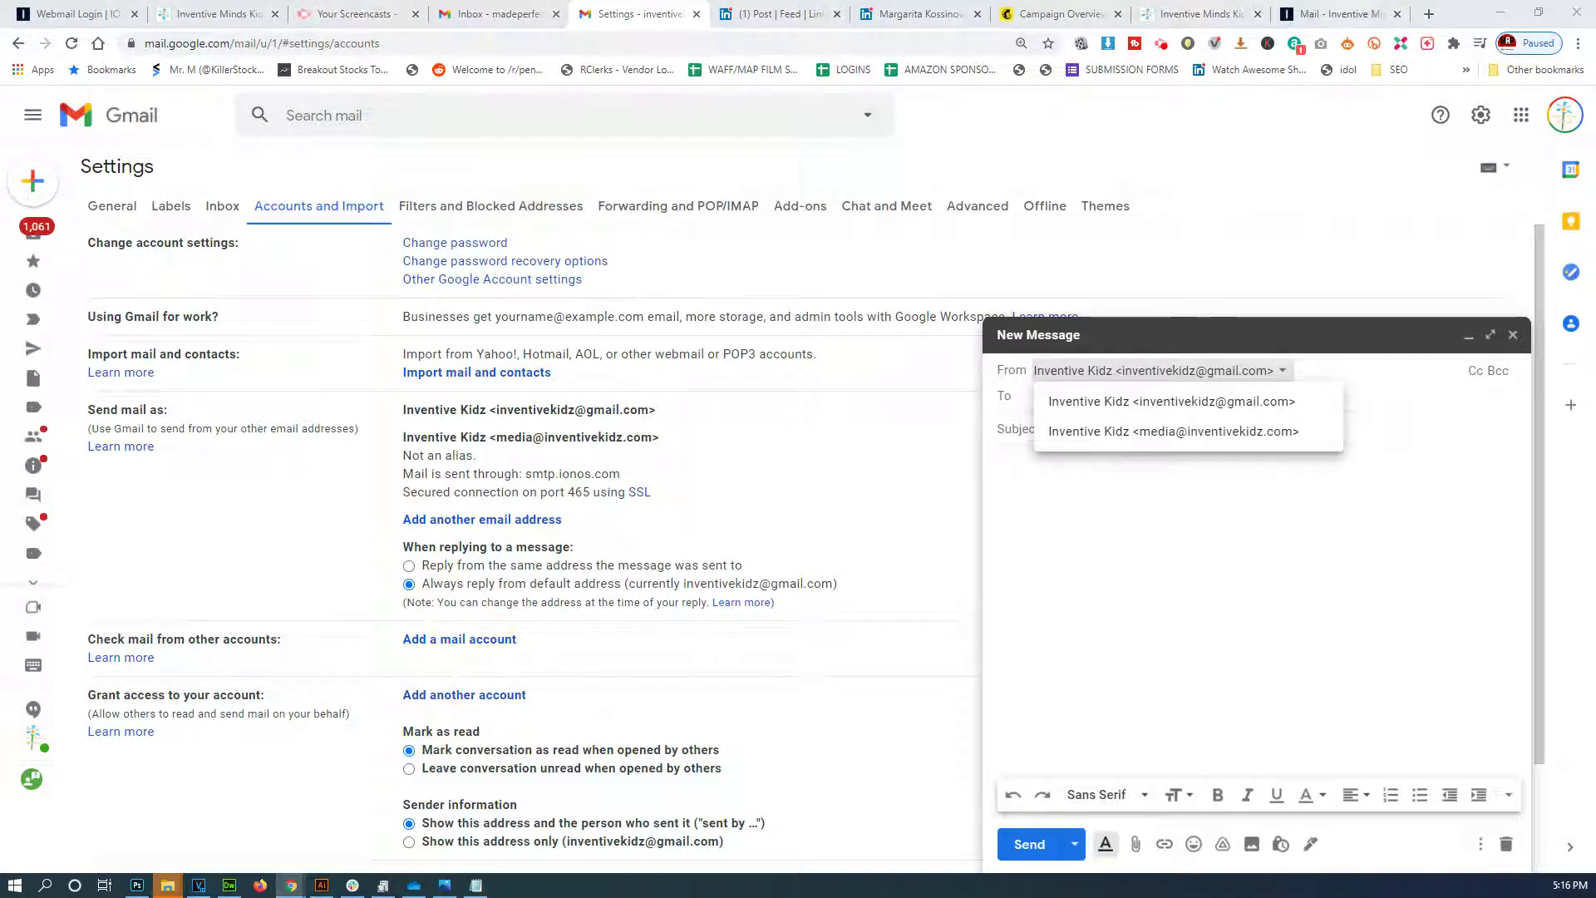
click(1337, 15)
Start a new IONOS message addressed to the company's Gmail account via the 'invent' suggestion
click(414, 188)
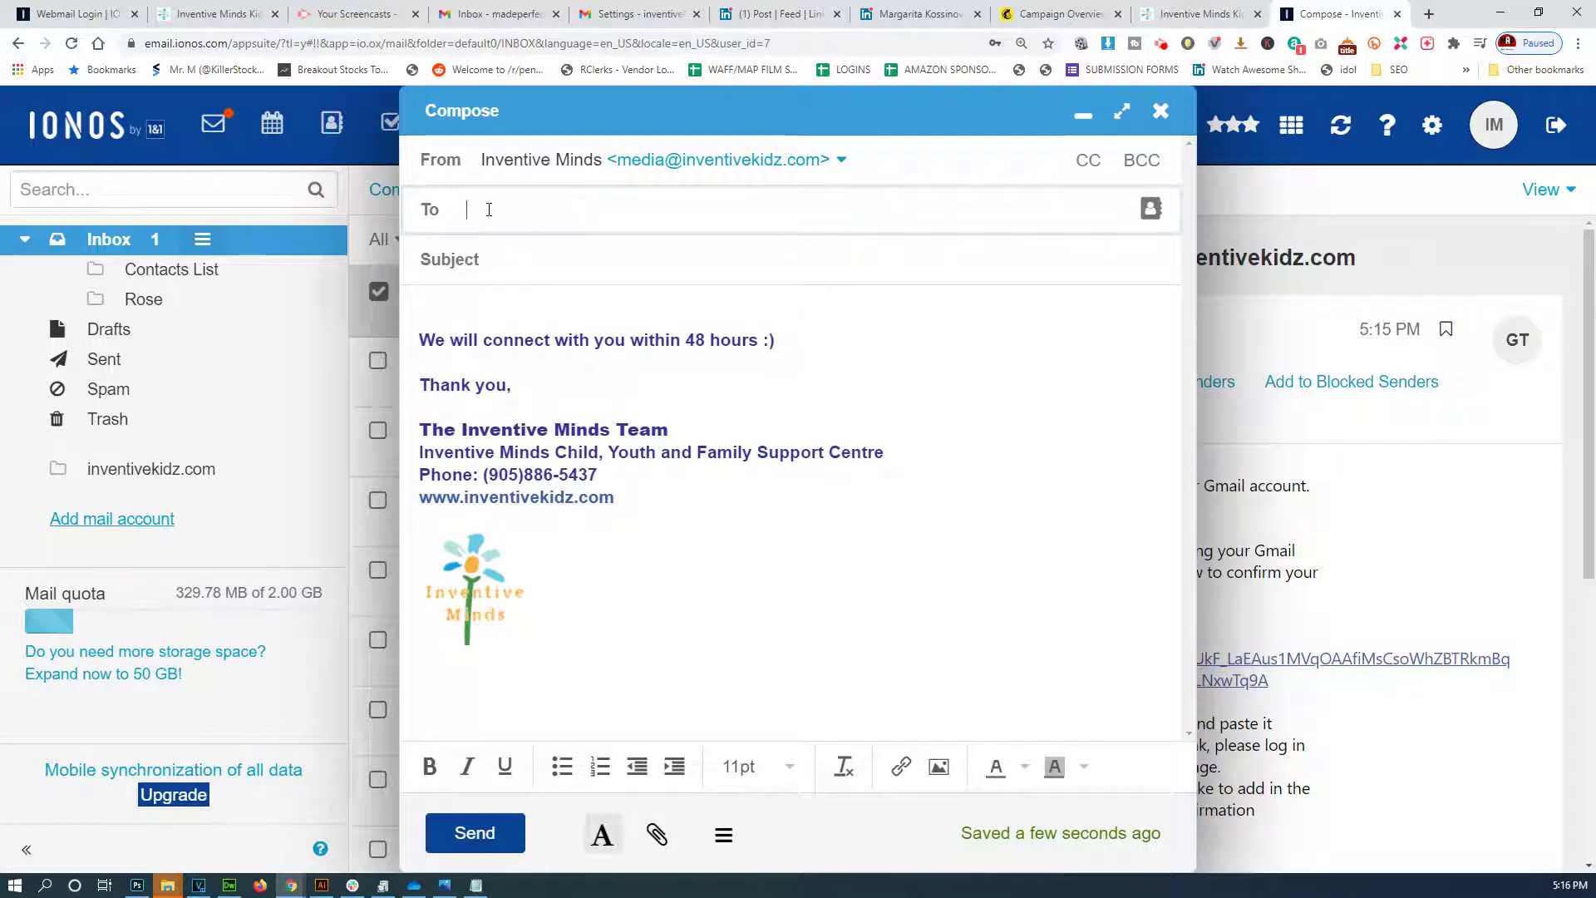
text(invent)
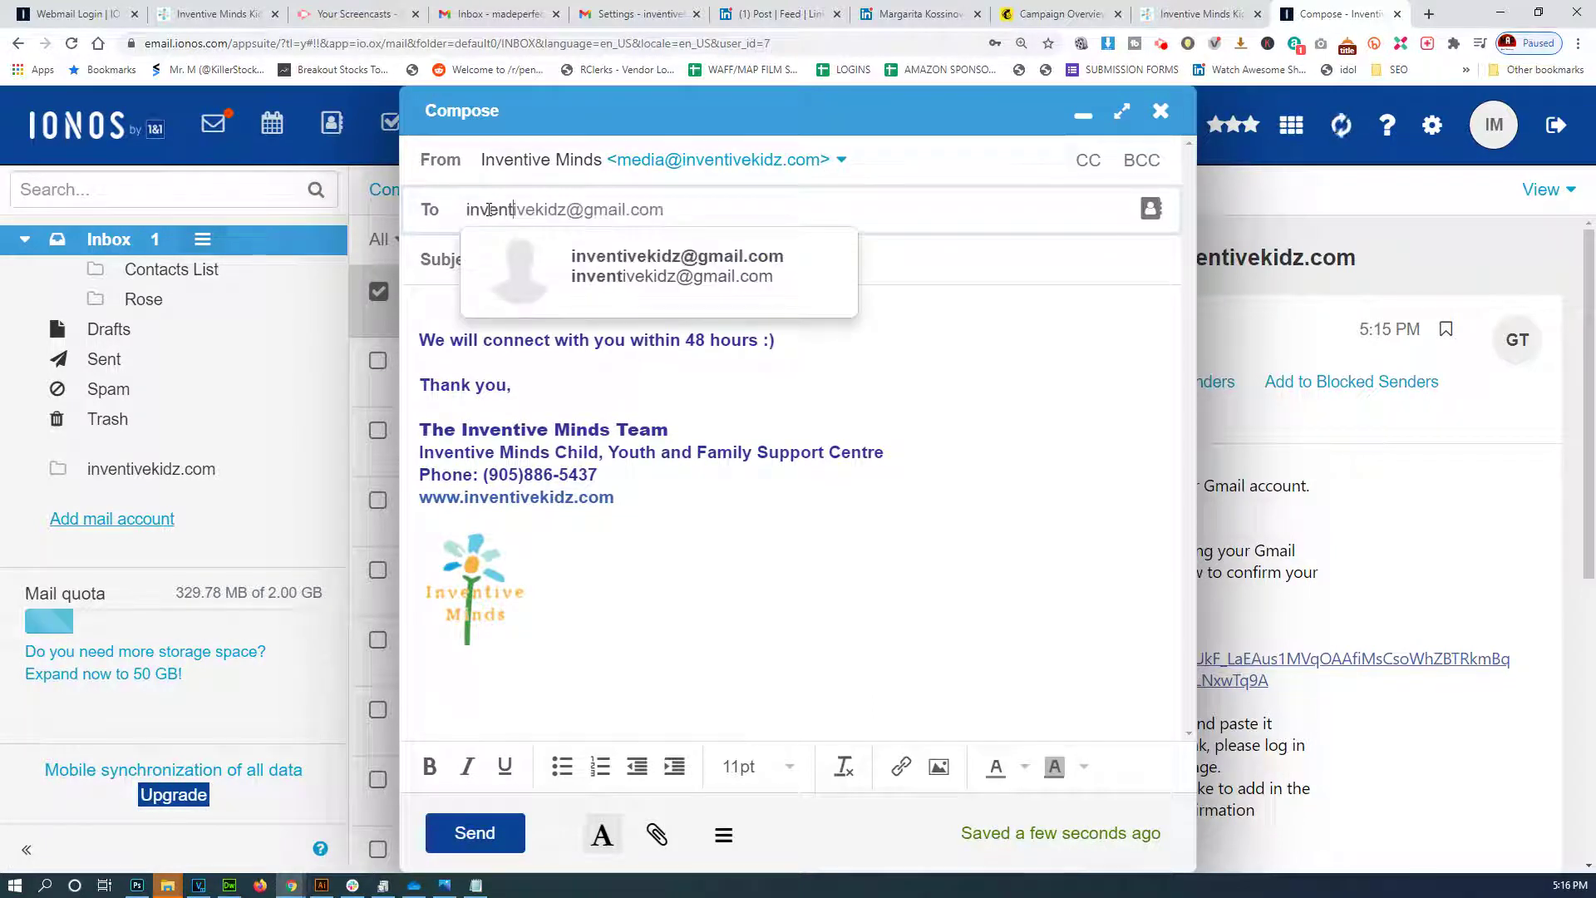
click(577, 258)
click(542, 256)
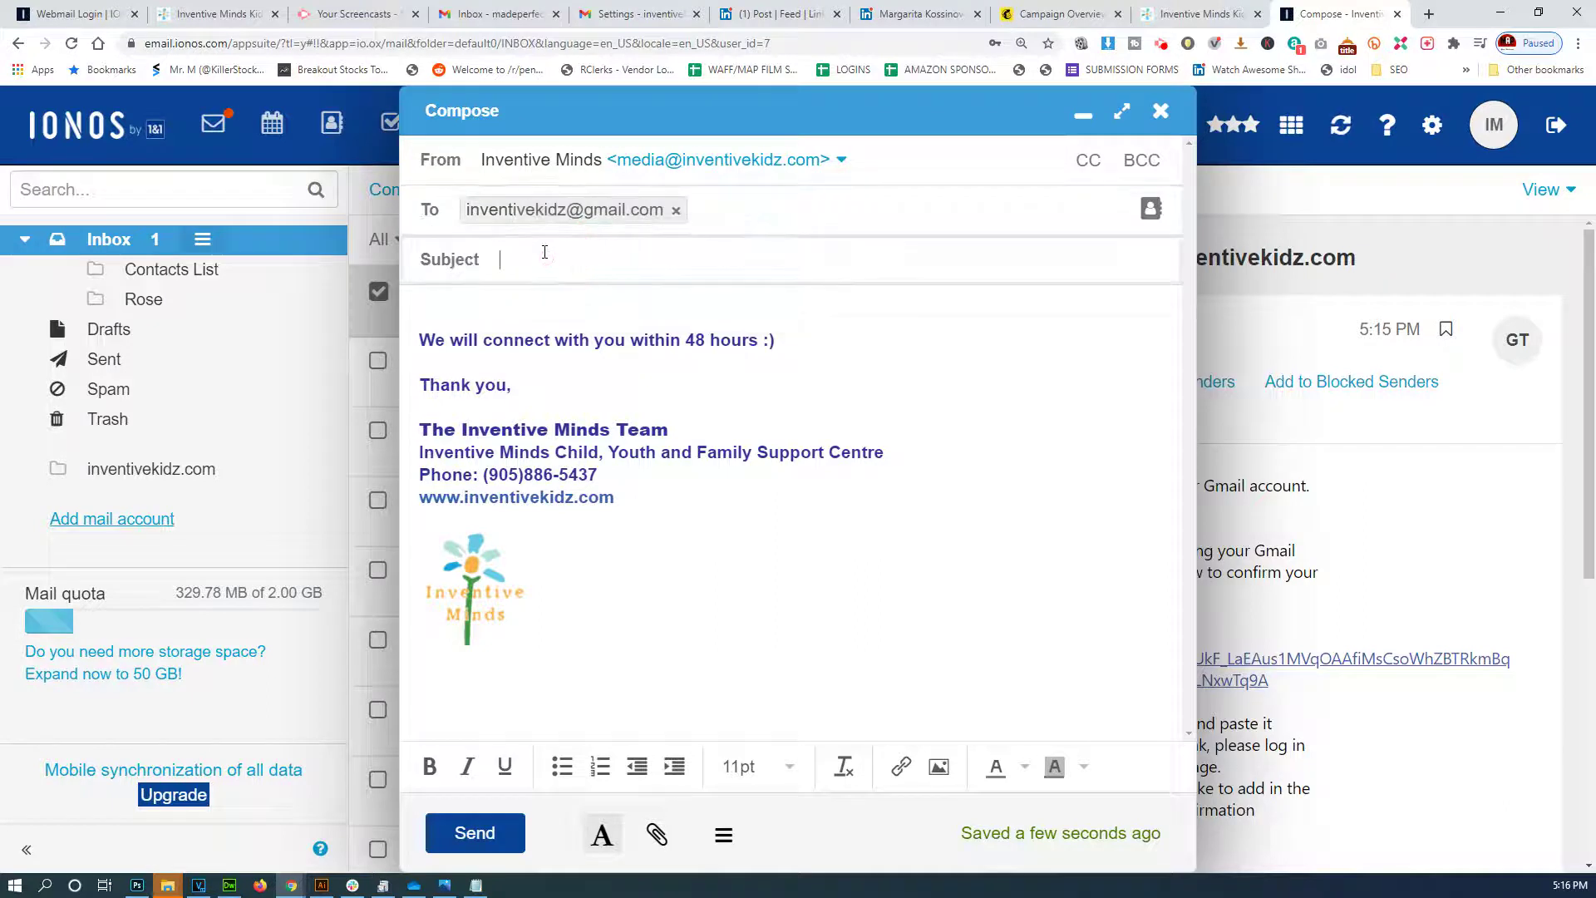
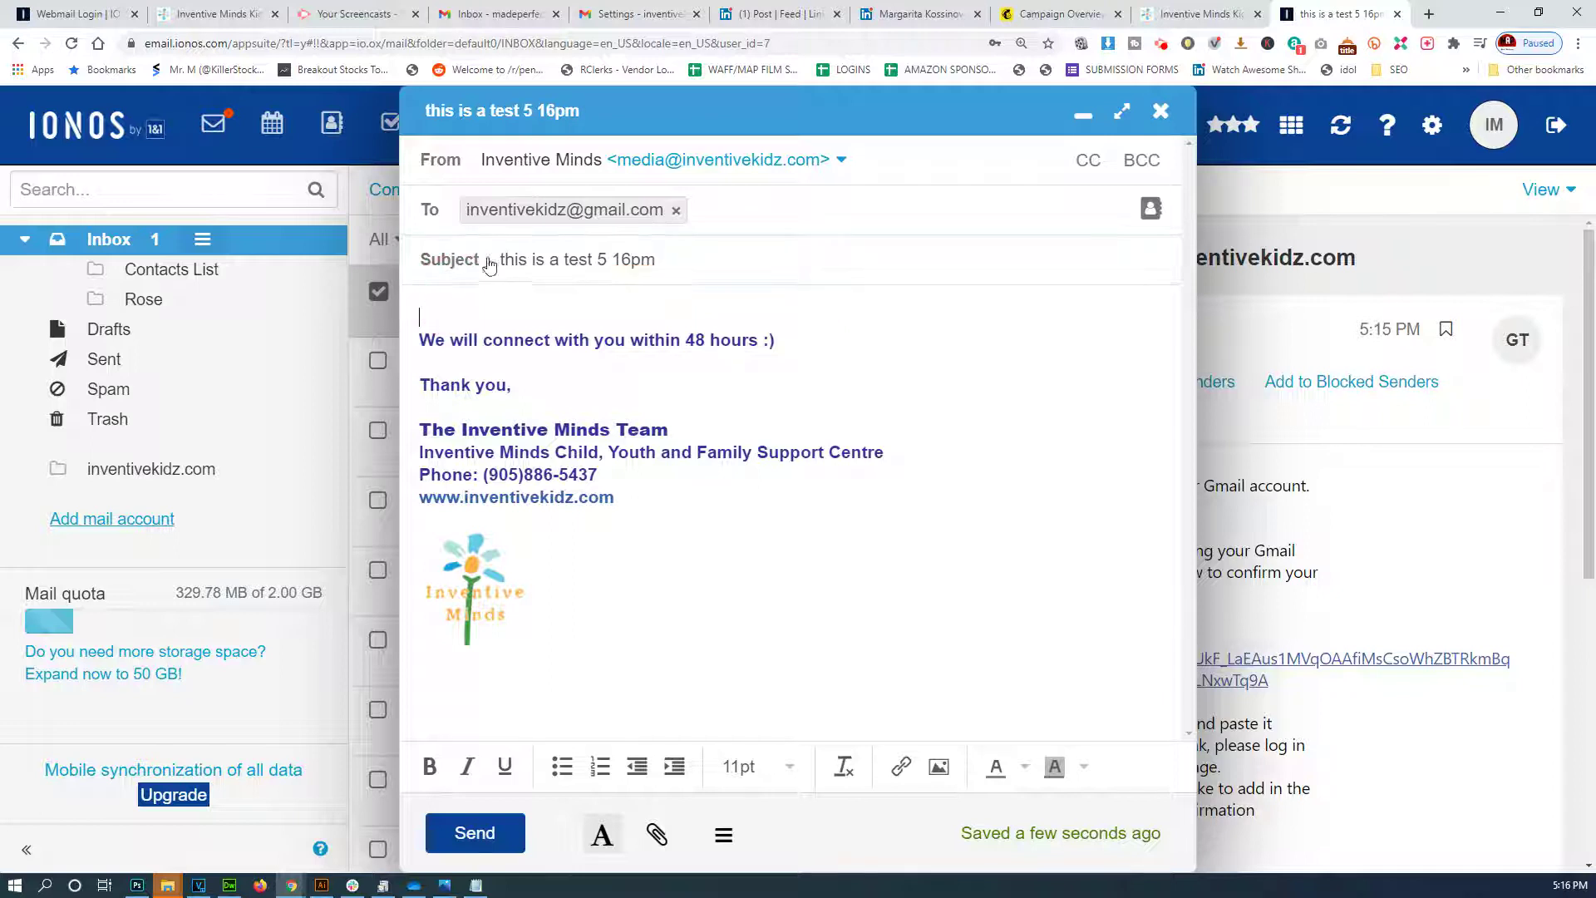
Paste the subject line into the body, add an author tag, and leave blank lines below
triple_click(535, 259)
key(ctrl+c)
click(441, 307)
key(ctrl+v)
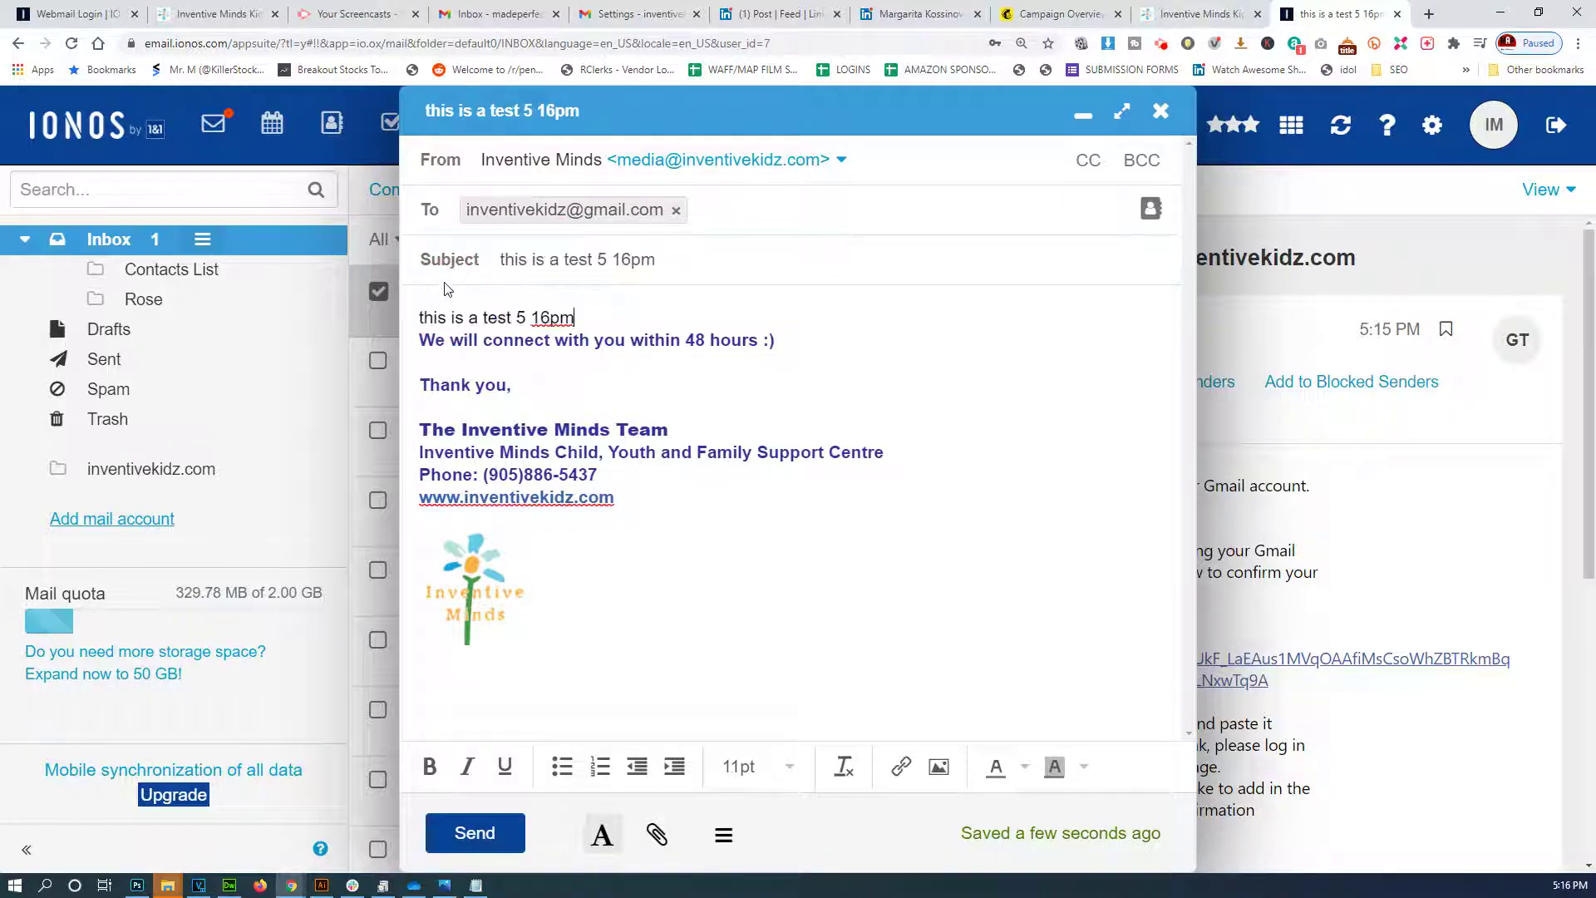
text(by marcin)
key(Return)
key(Return)
Add a note about linking the media alias account to Gmail, then send the message
click(711, 317)
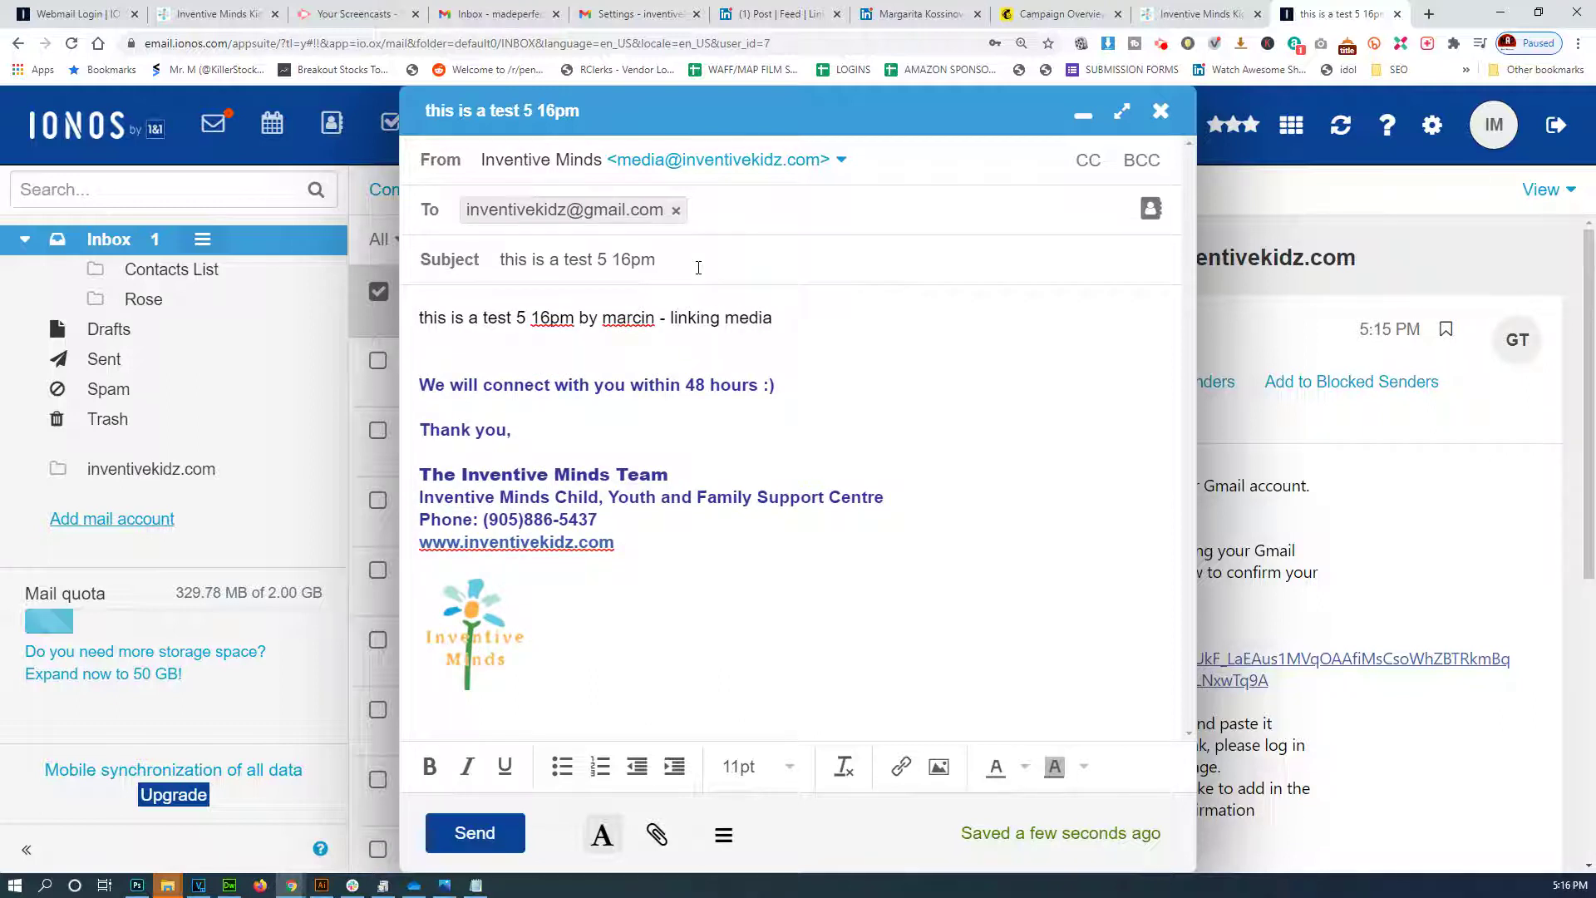
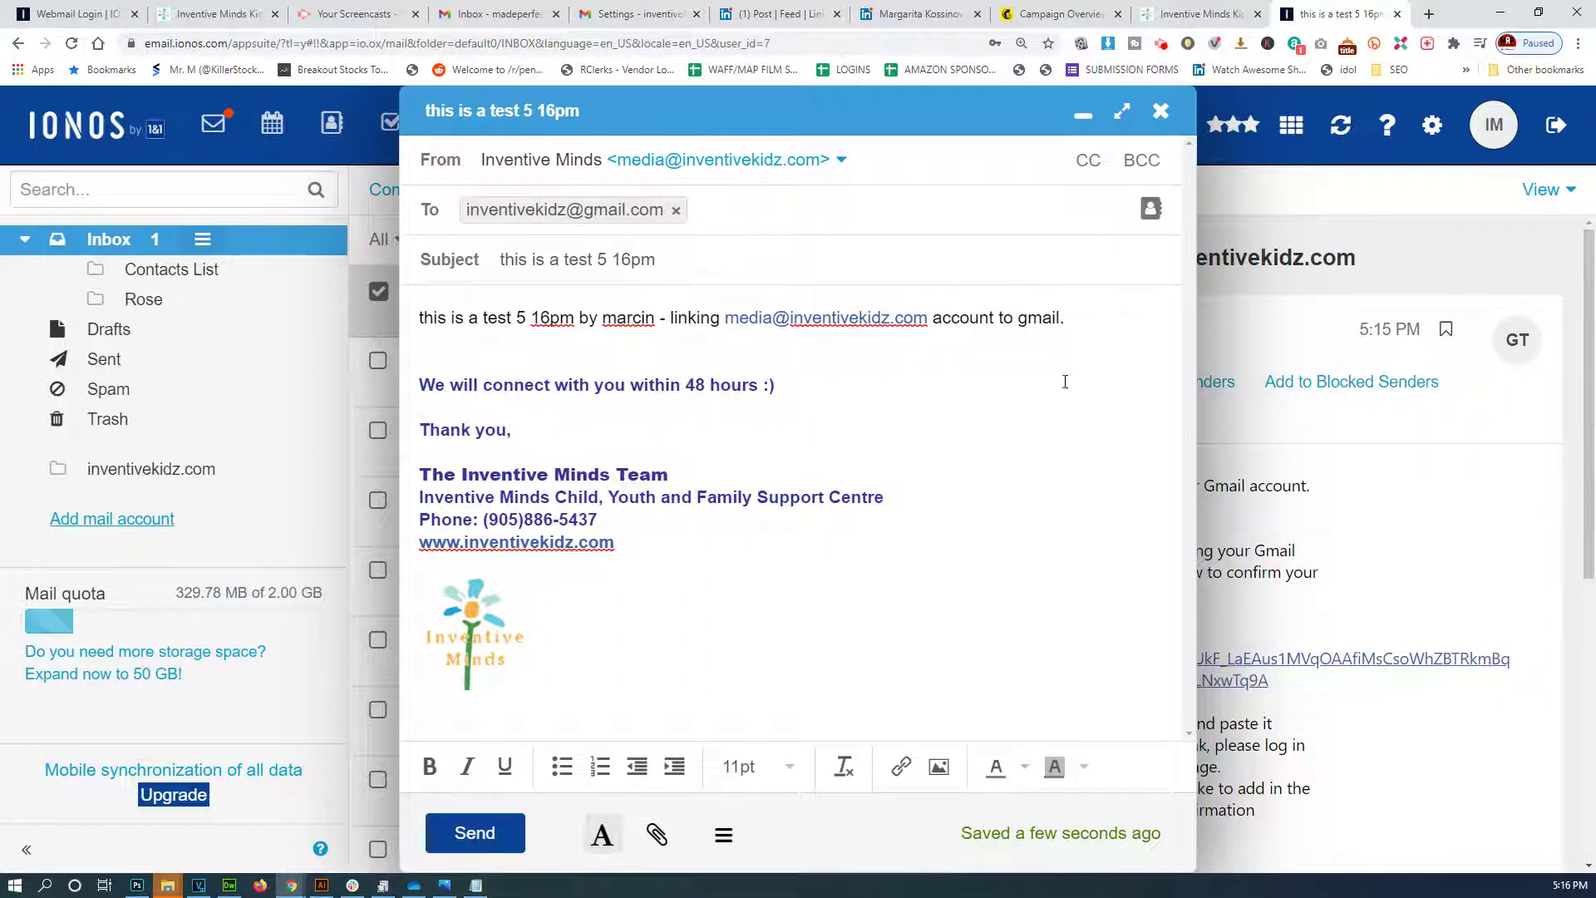
click(1095, 326)
triple_click(542, 325)
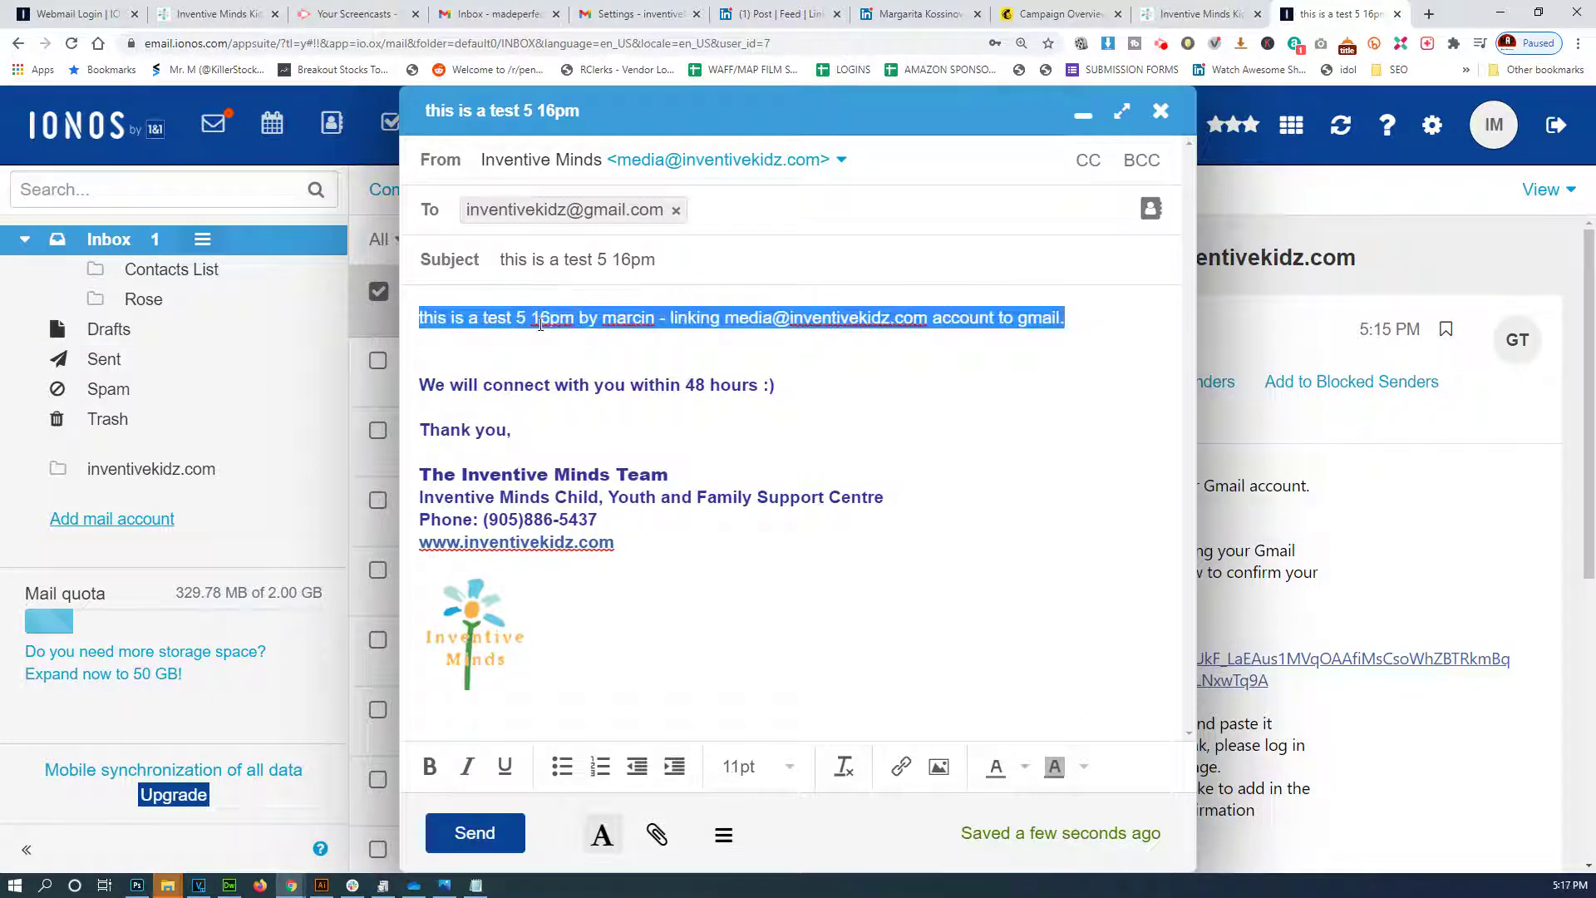
click(504, 829)
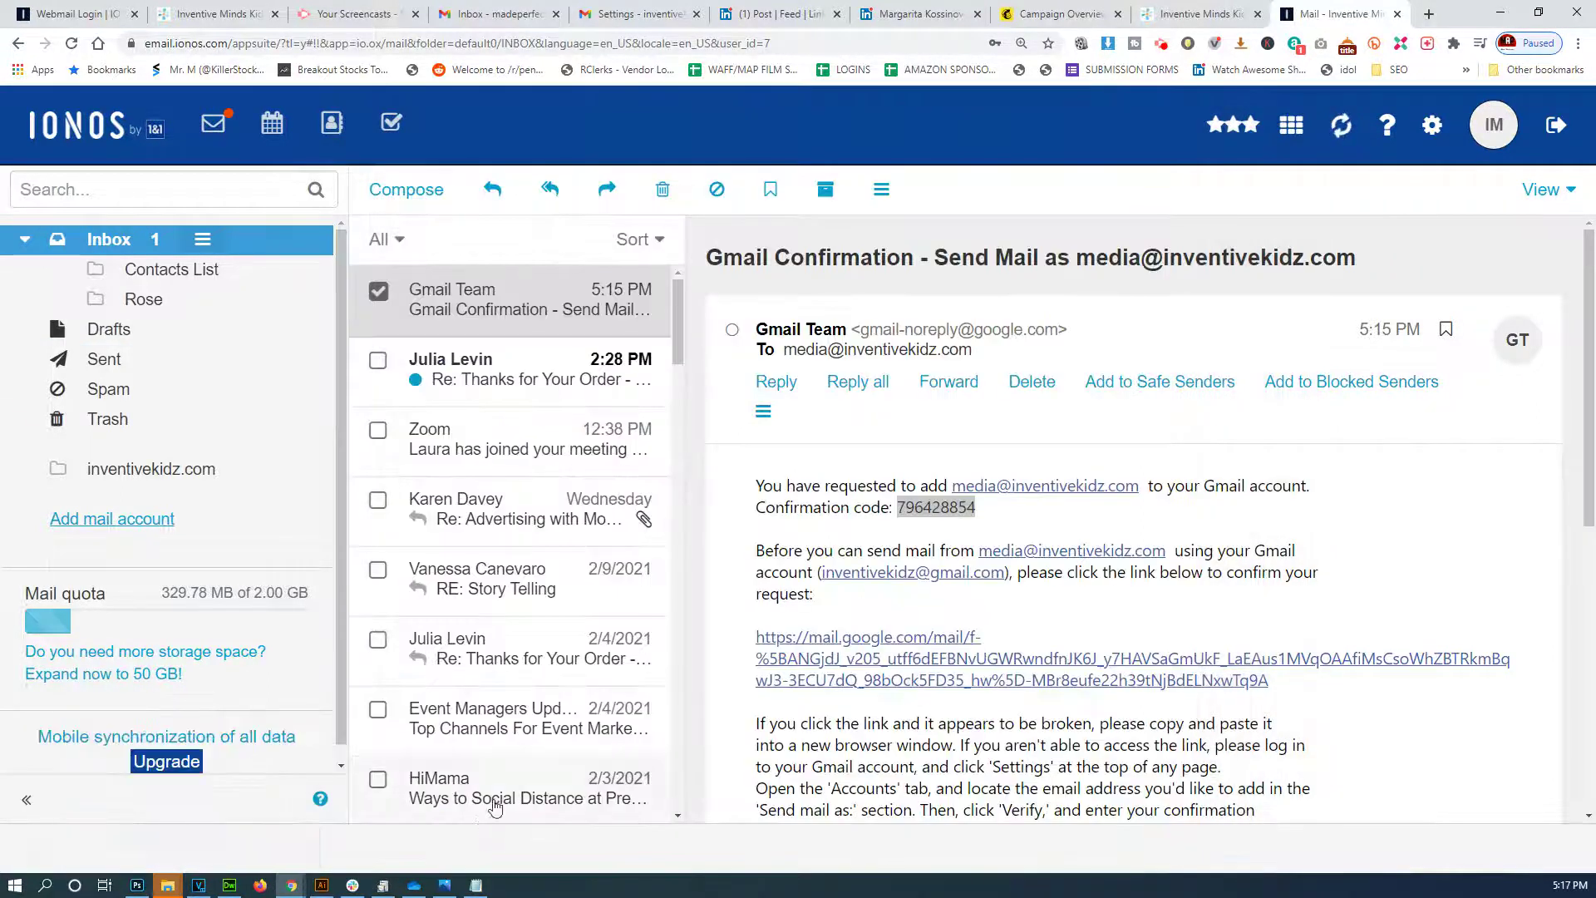
Move between the Gmail tabs and return to the first inbox
click(526, 15)
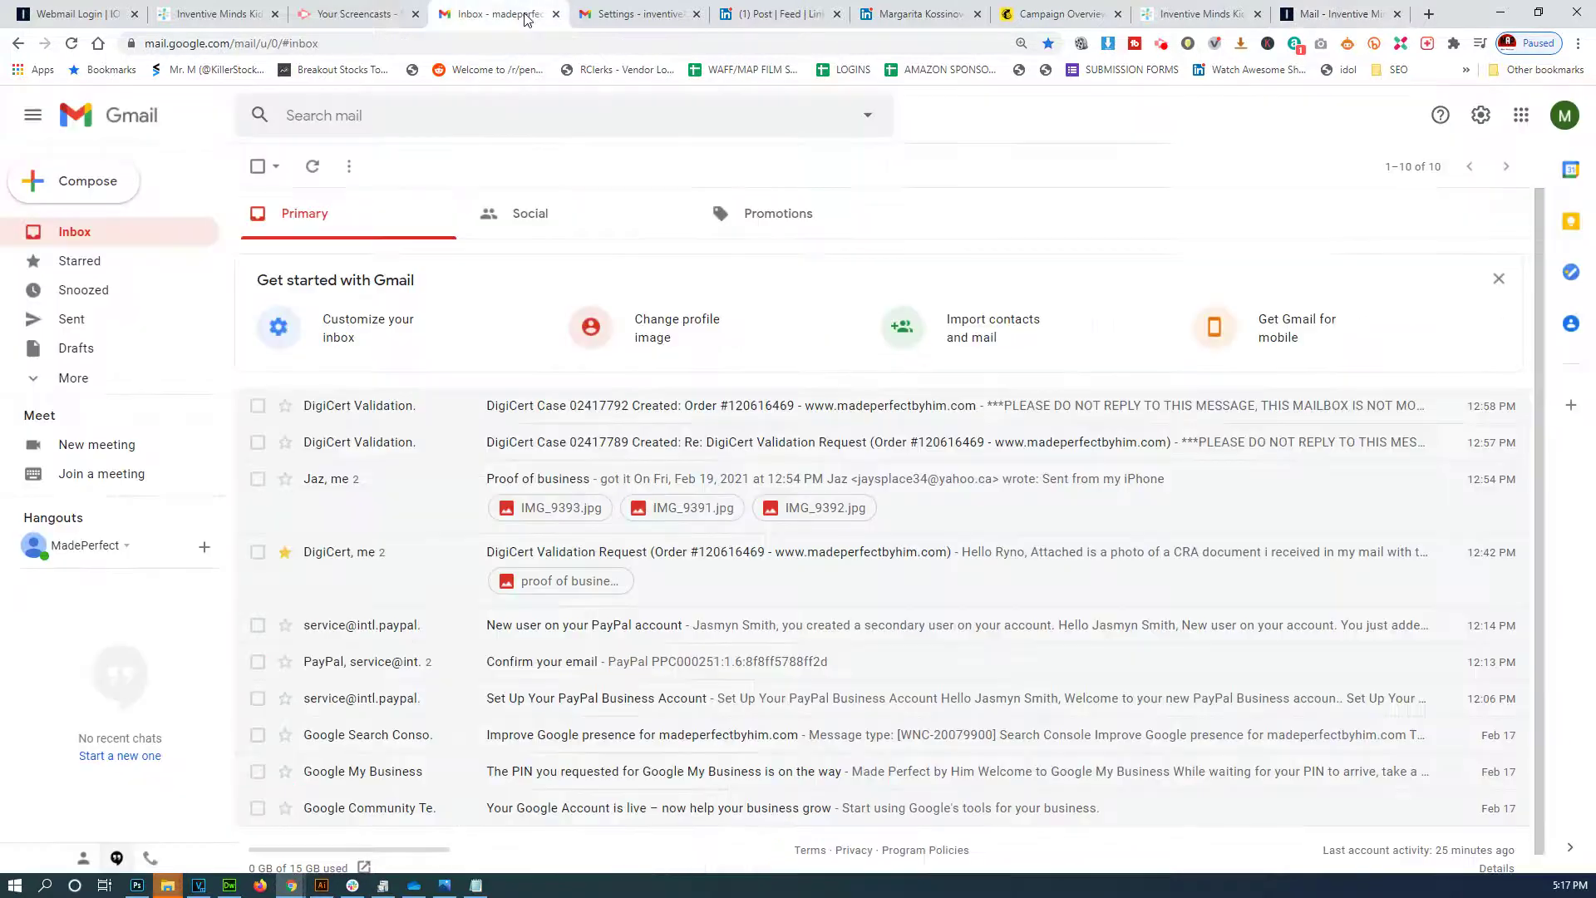
click(617, 15)
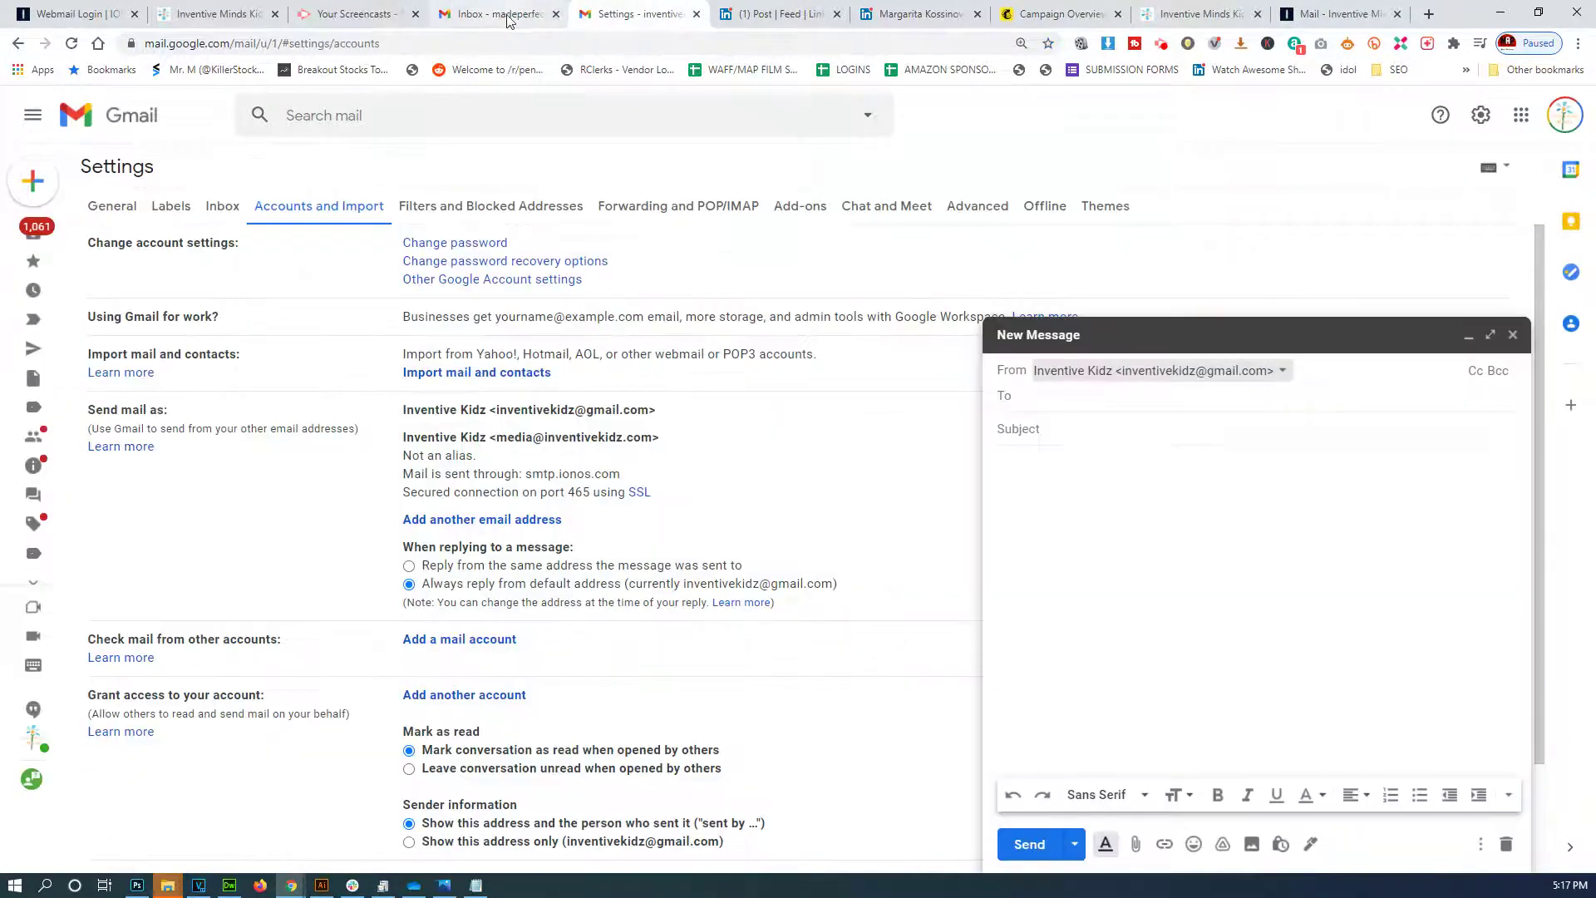
click(470, 18)
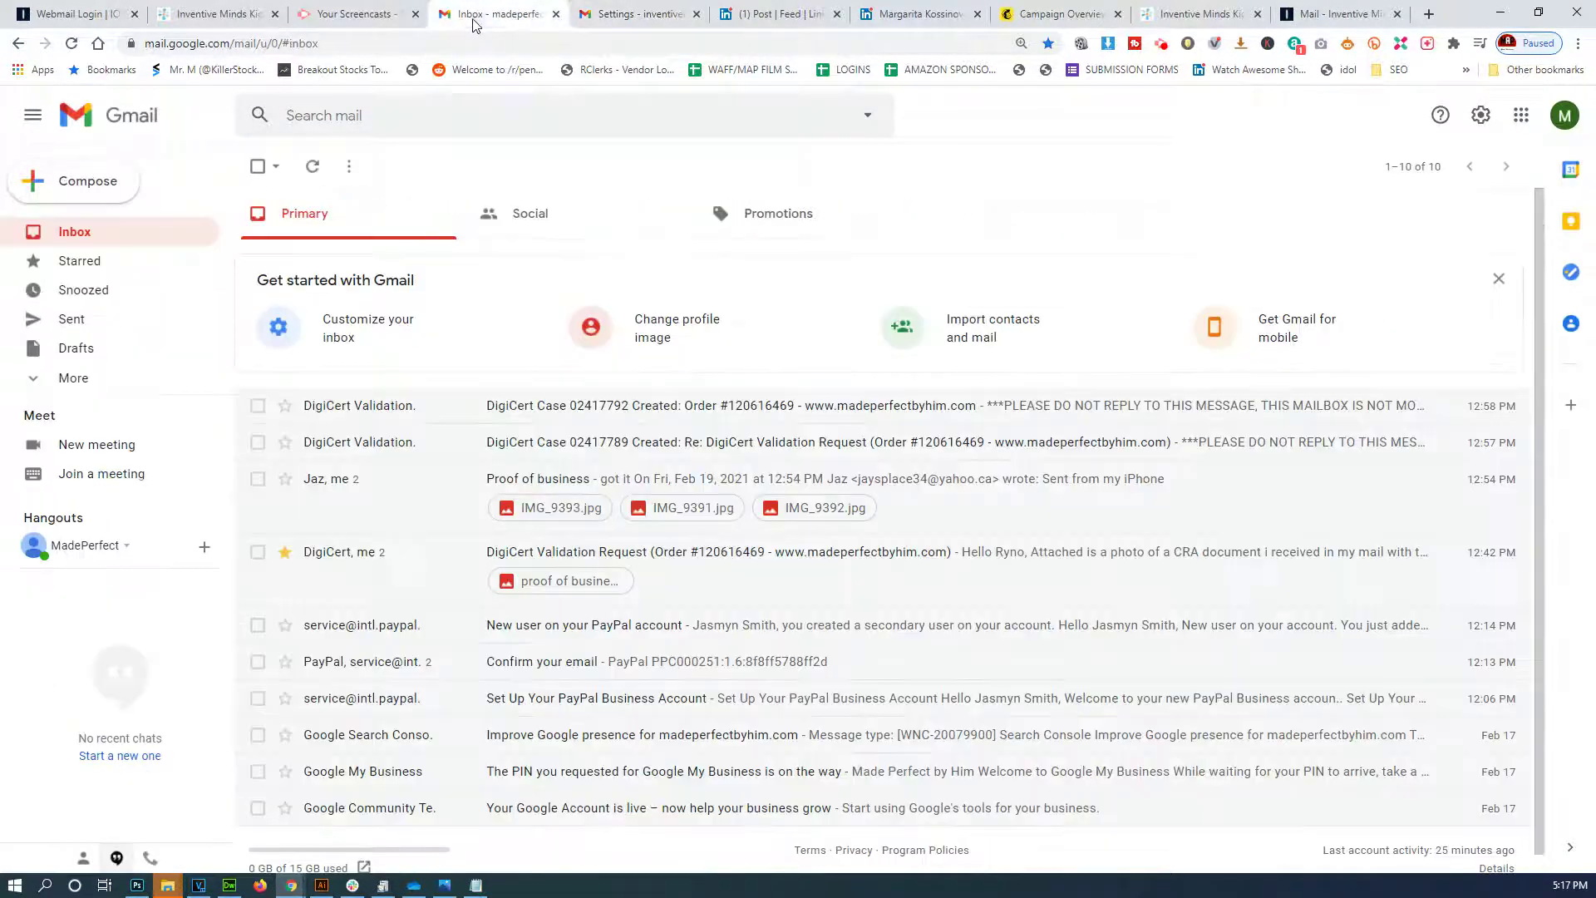
click(619, 21)
click(468, 25)
click(98, 243)
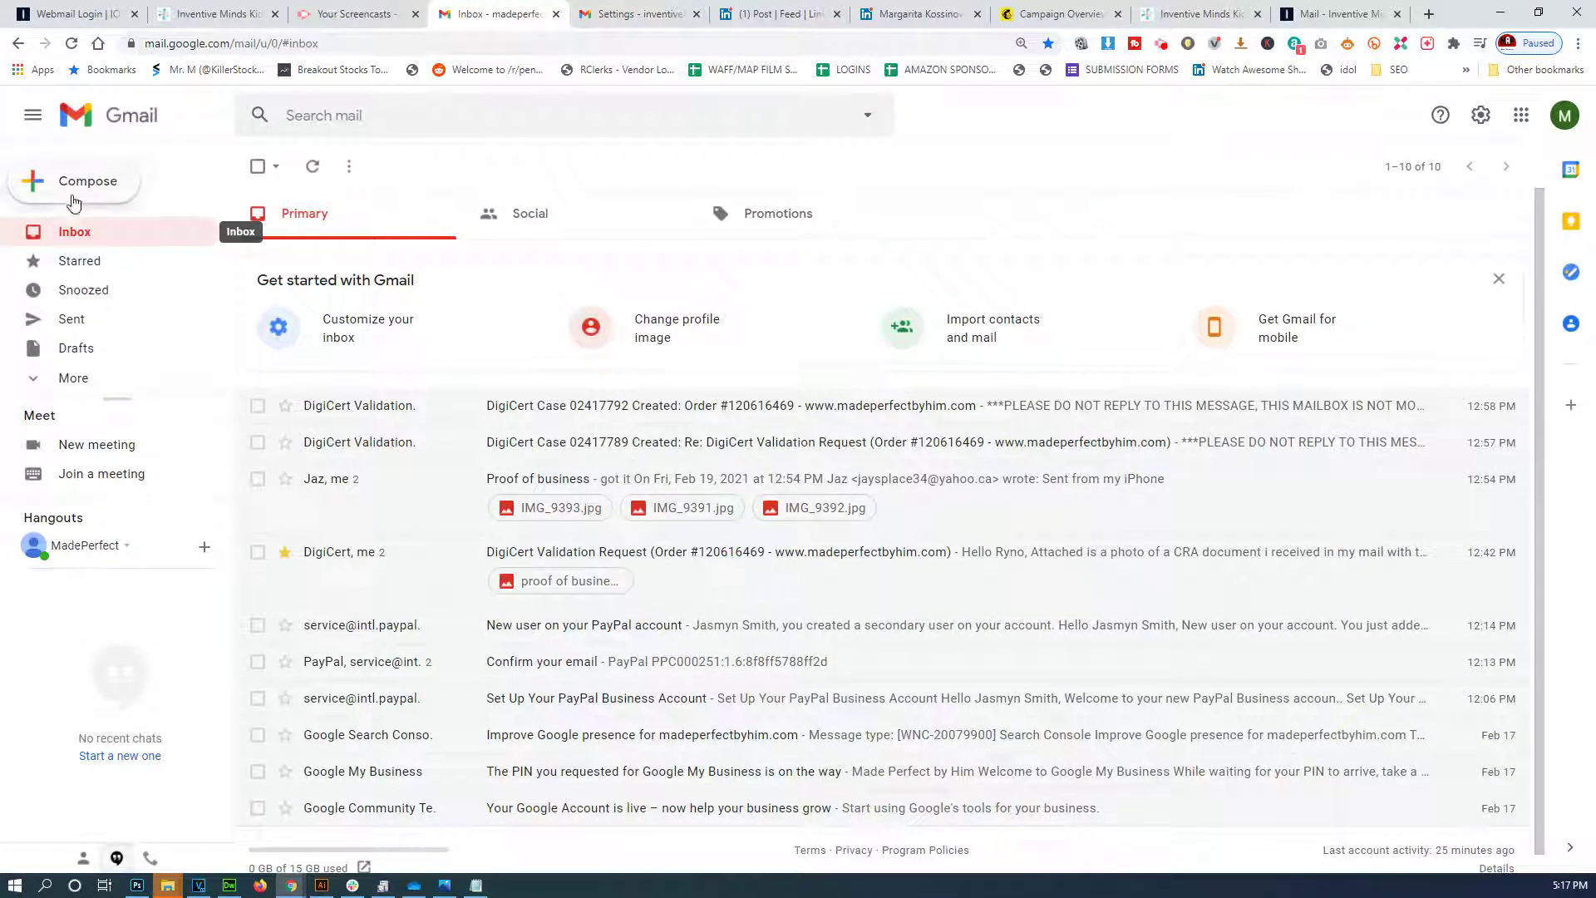
Reload Gmail and switch to the other signed-in account's inbox
click(287, 45)
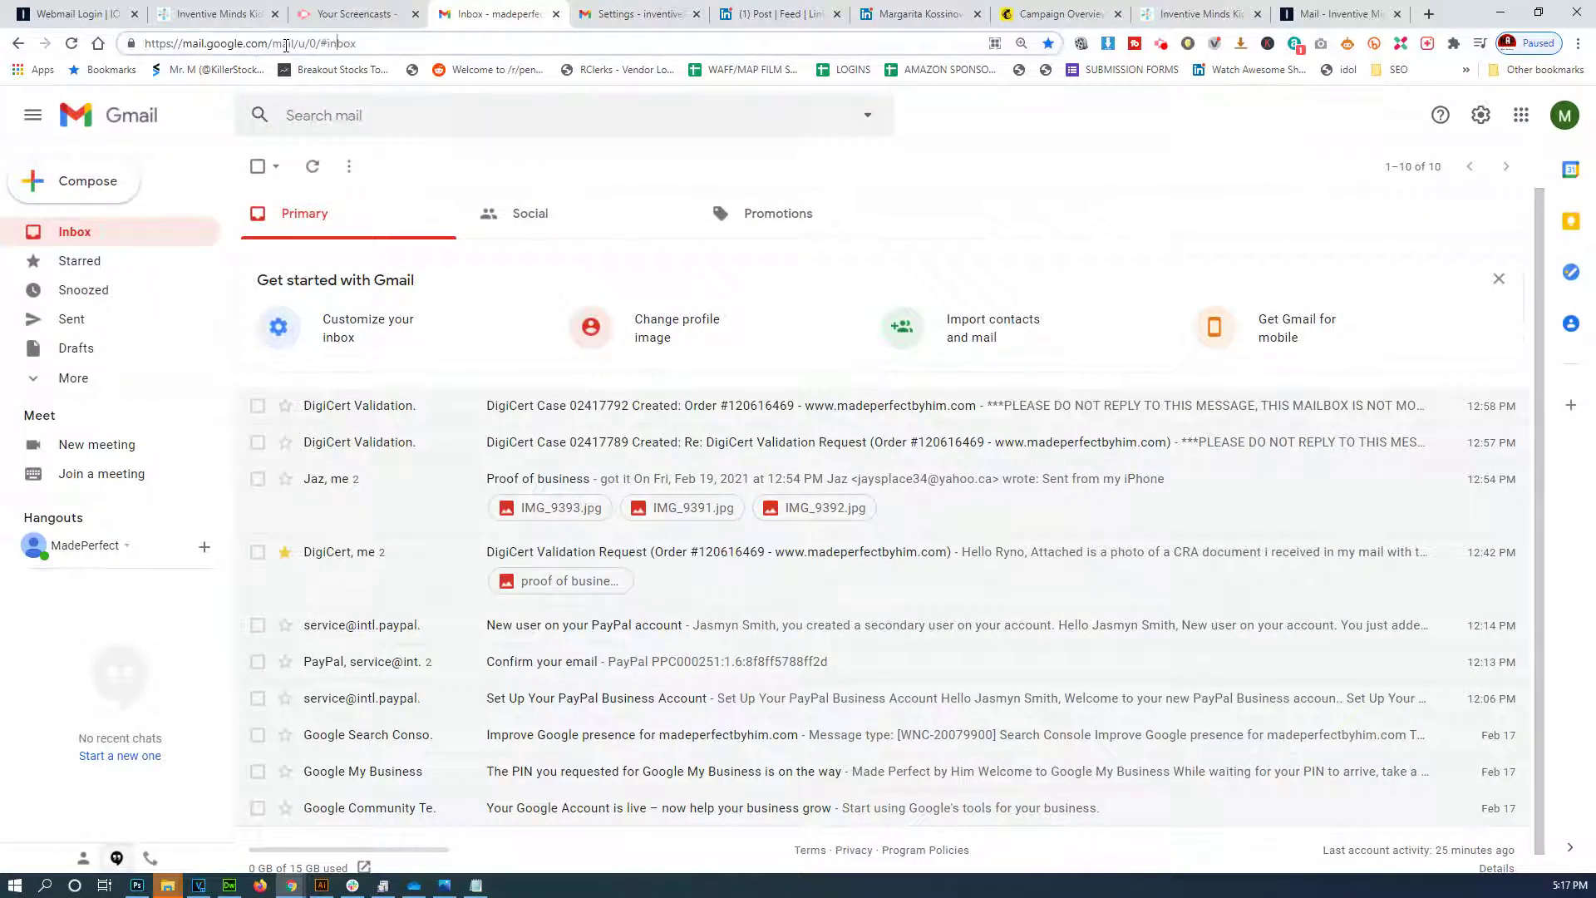
key(Return)
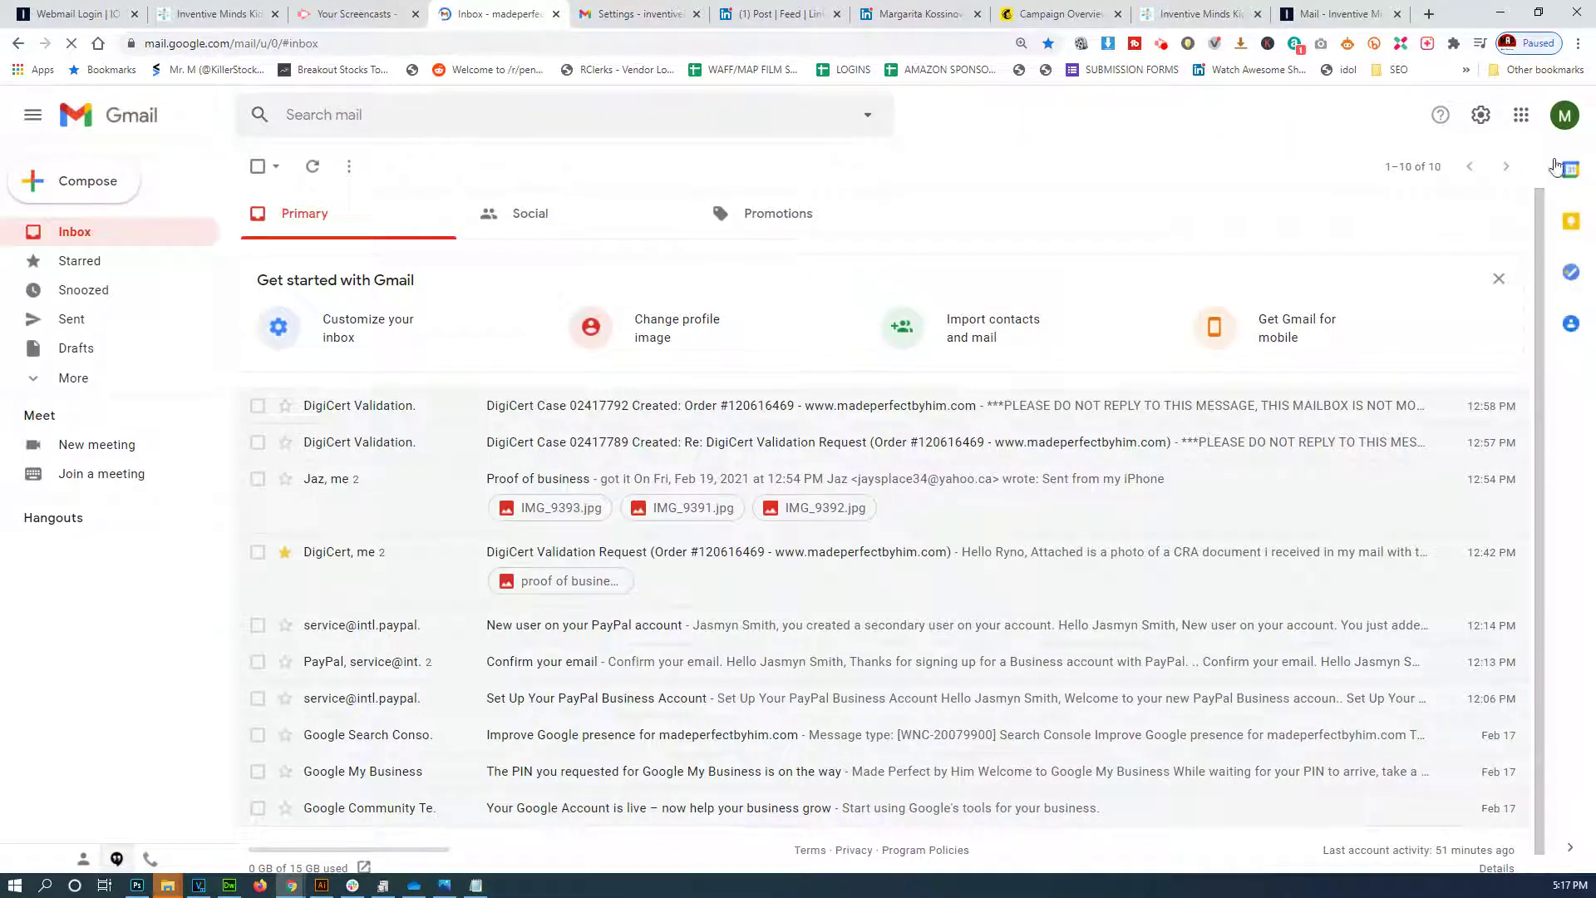
click(1565, 114)
click(1439, 379)
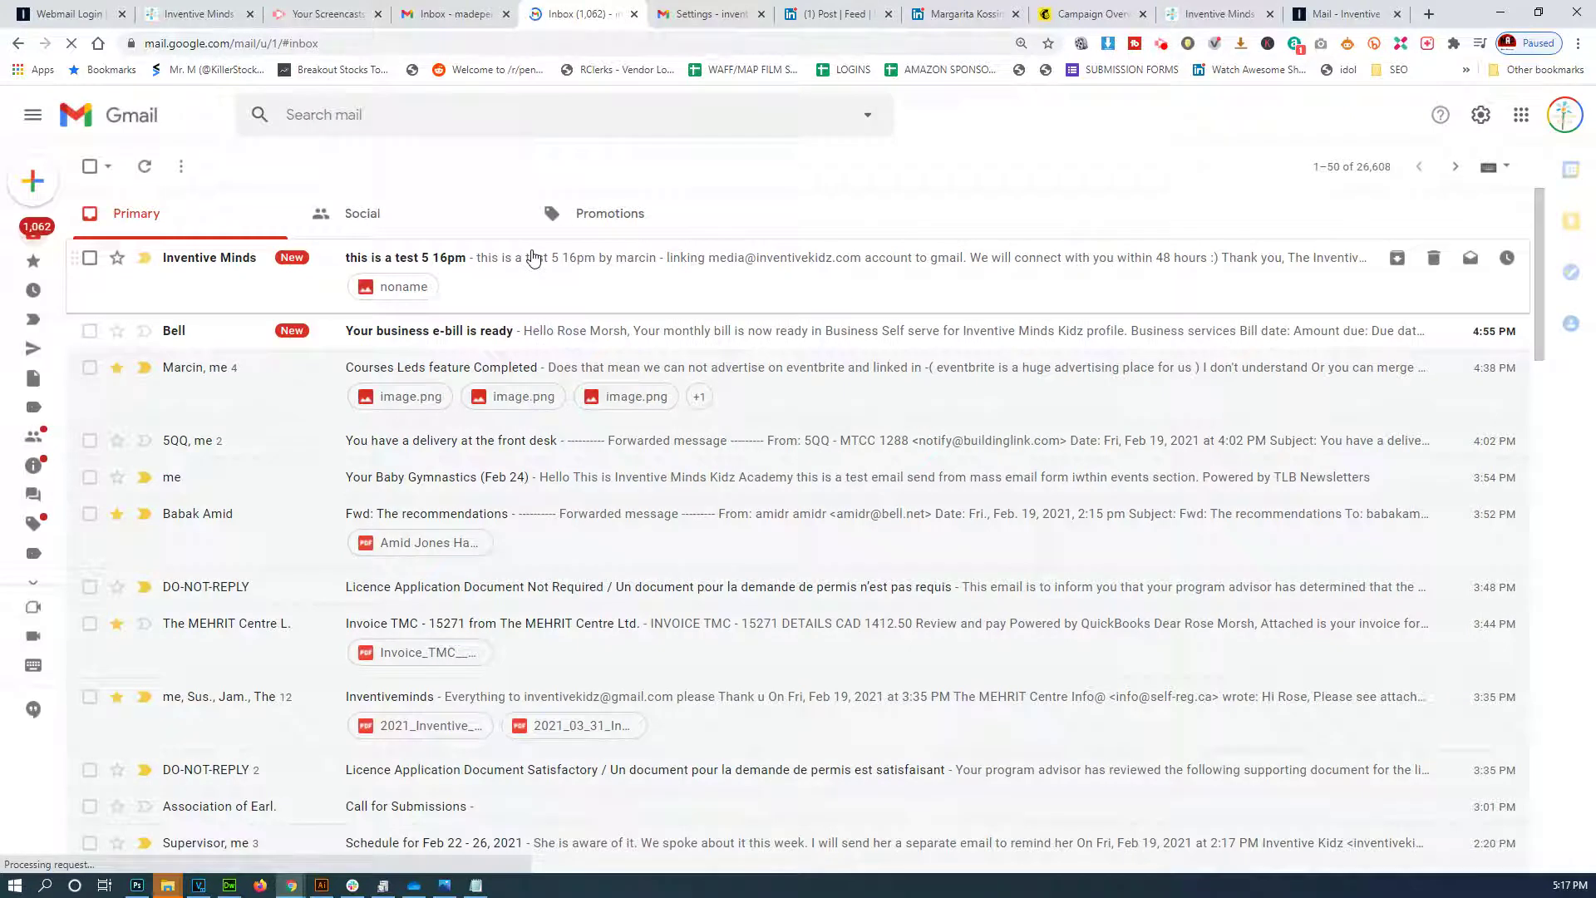
Open the 'this is a test 5 16pm' message, start a reply, and delete the stray 'dsadsa' text
click(533, 259)
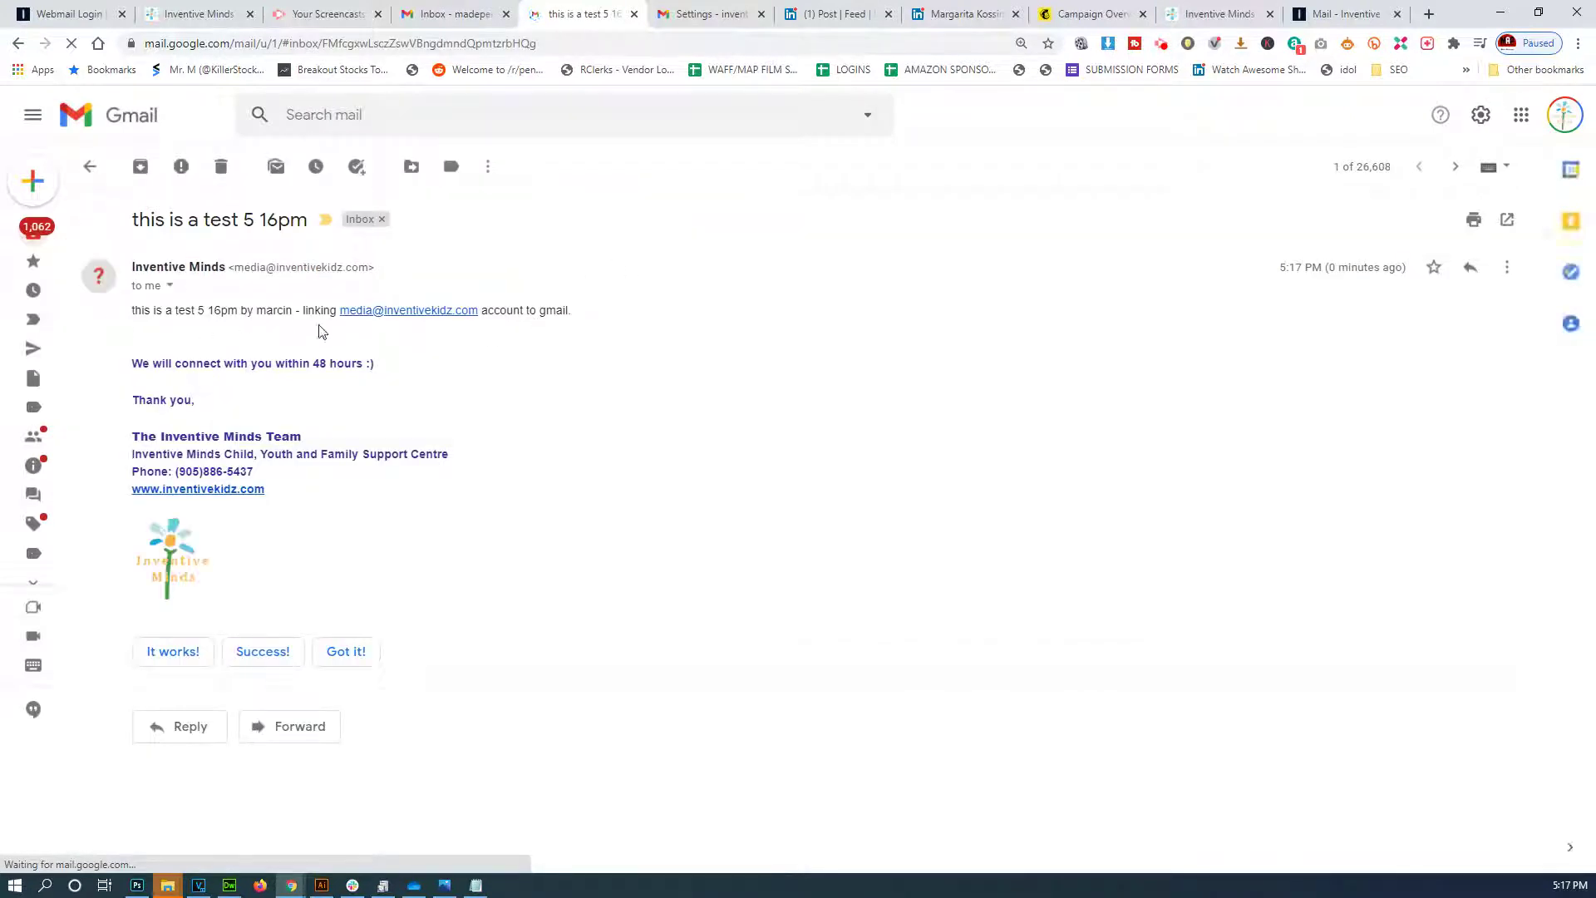
click(191, 728)
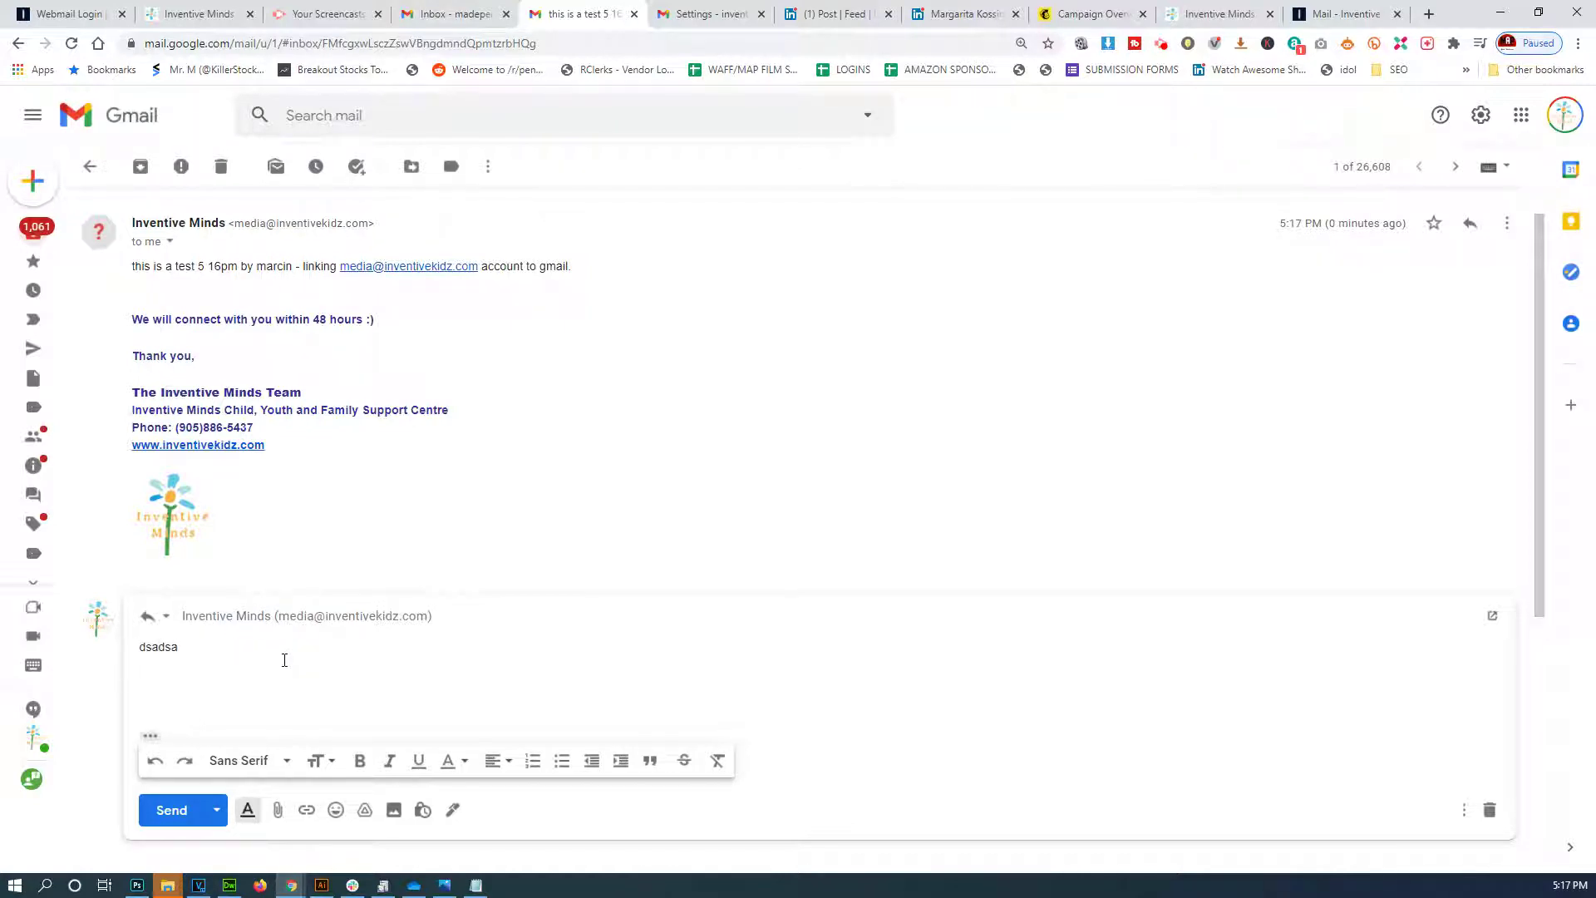
drag(238, 225, 369, 223)
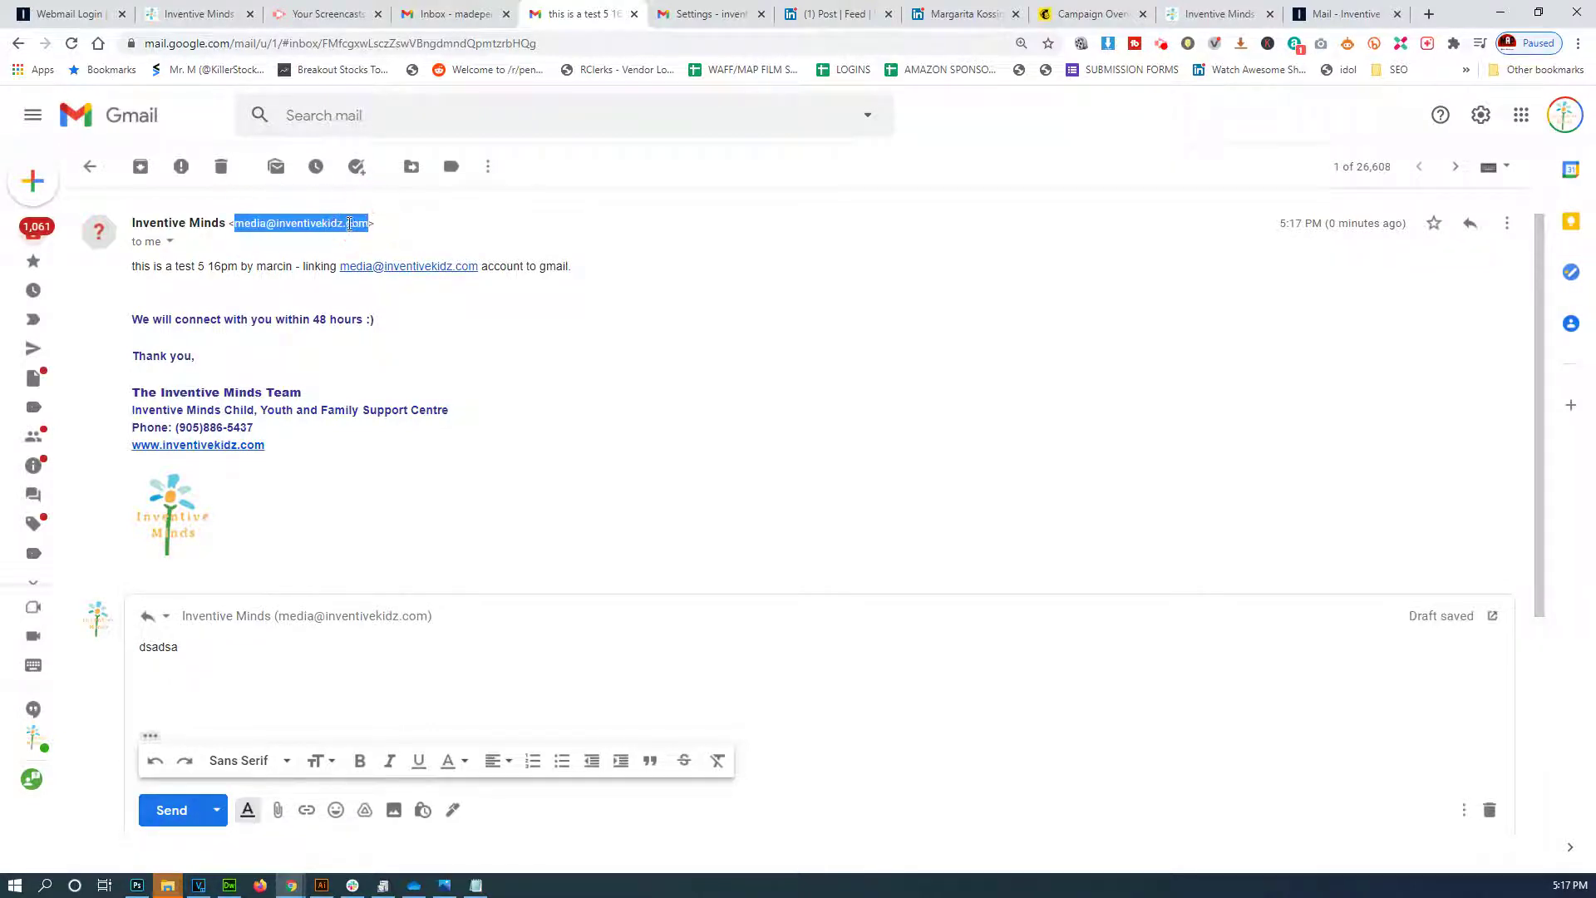
click(217, 659)
drag(229, 657, 148, 645)
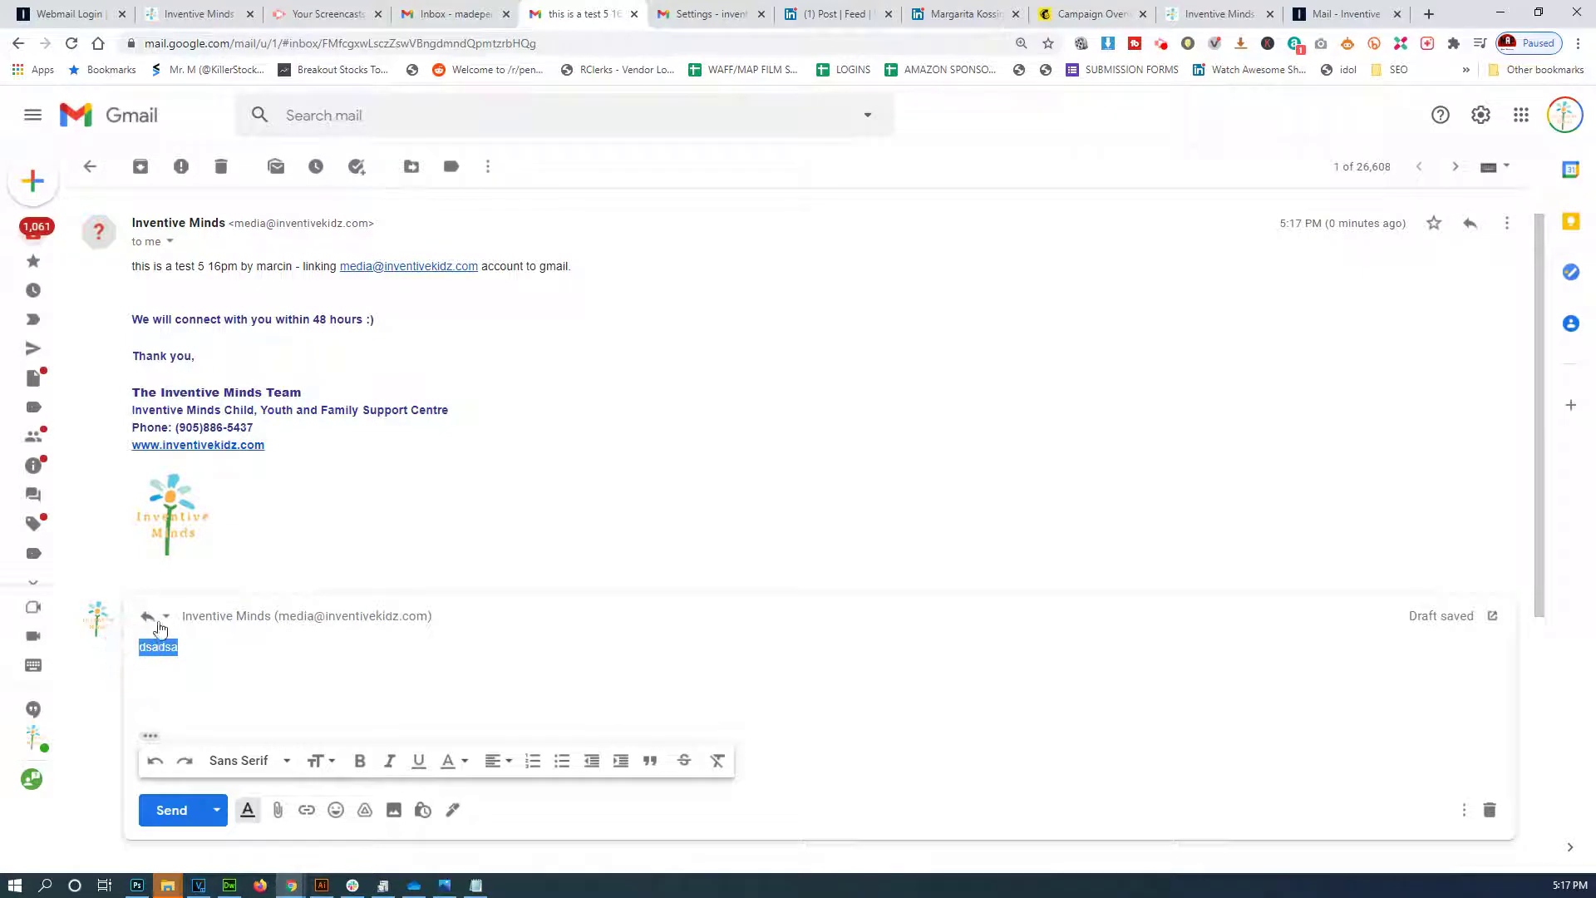
key(BackSpace)
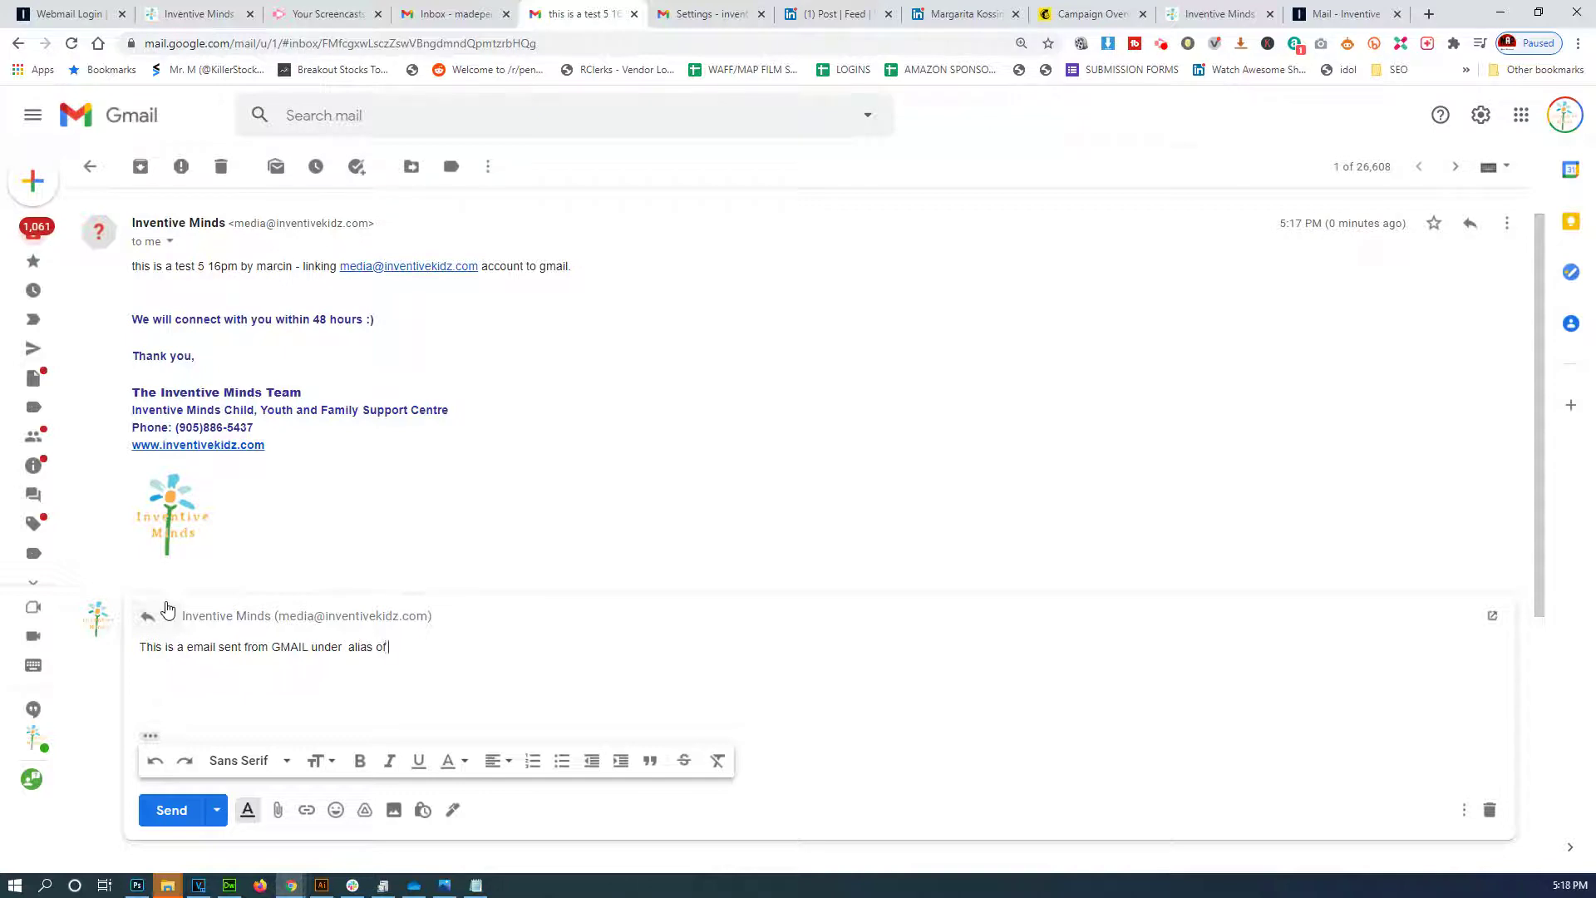
Complete the body with the alias domain and replace the original recipient with a new contact
text(idz.com)
click(368, 625)
click(448, 618)
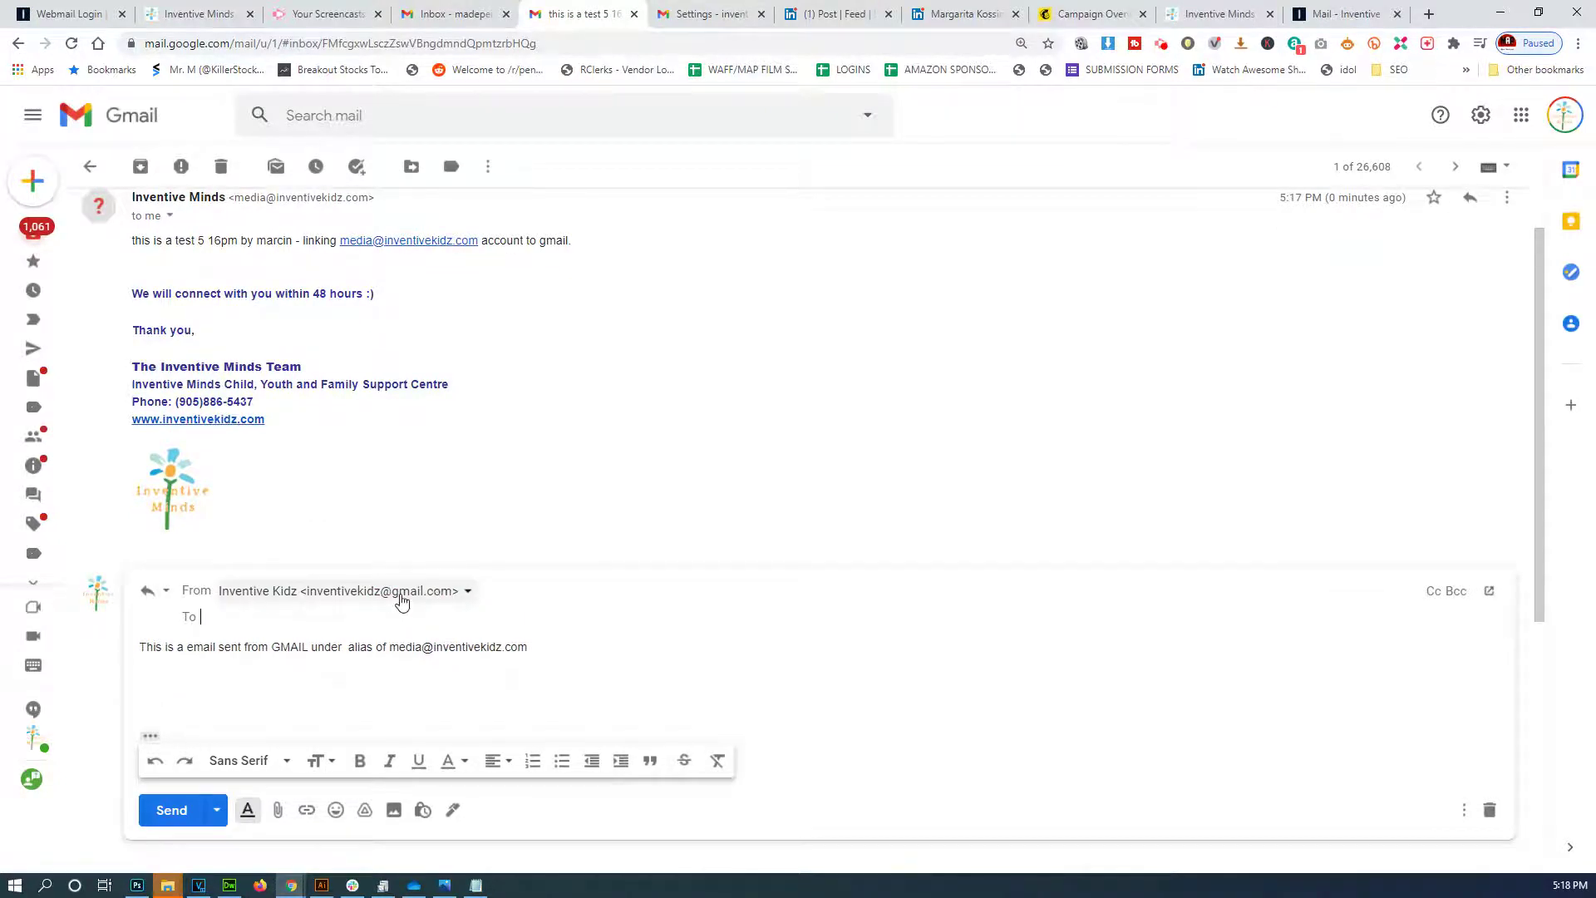
text(marcinm)
key(Return)
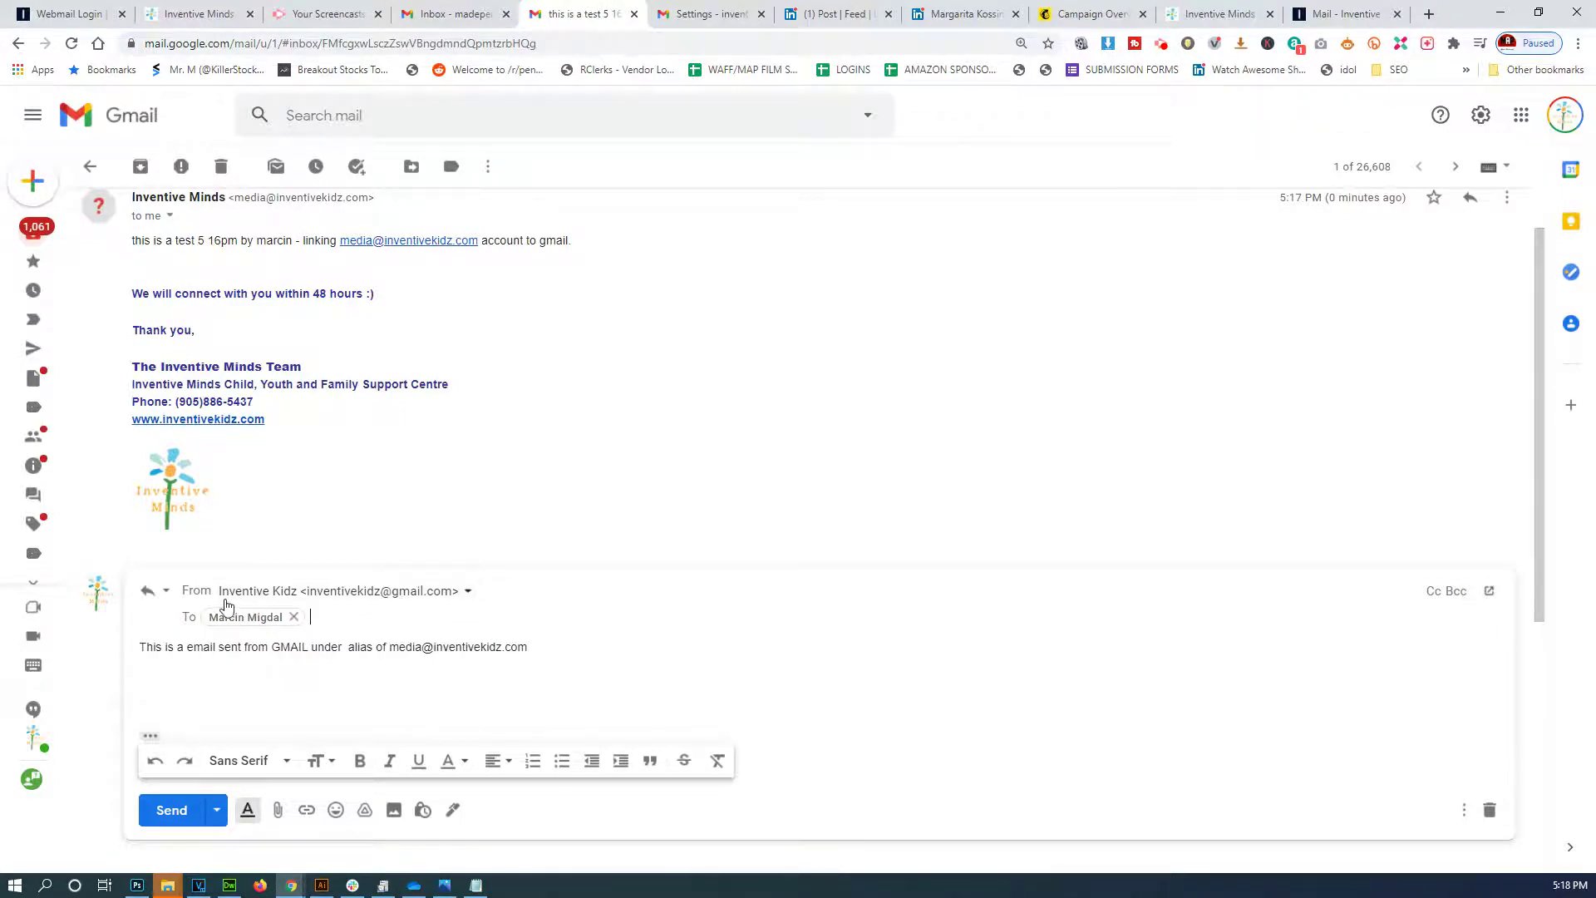
Set the sender to the media alias address and send the reply
click(387, 593)
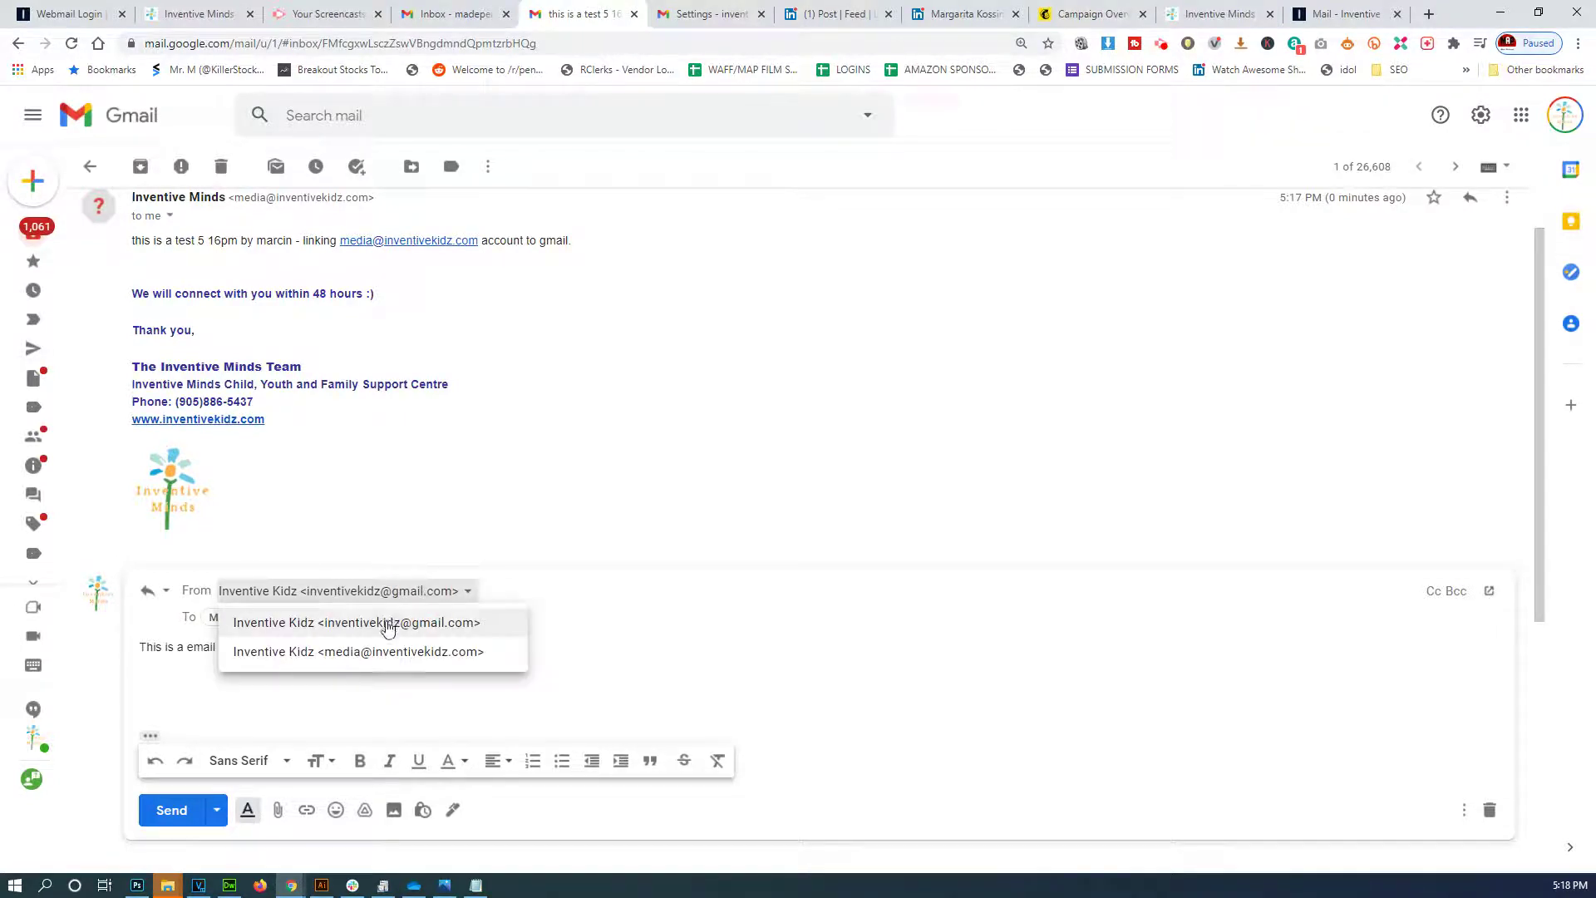
click(388, 655)
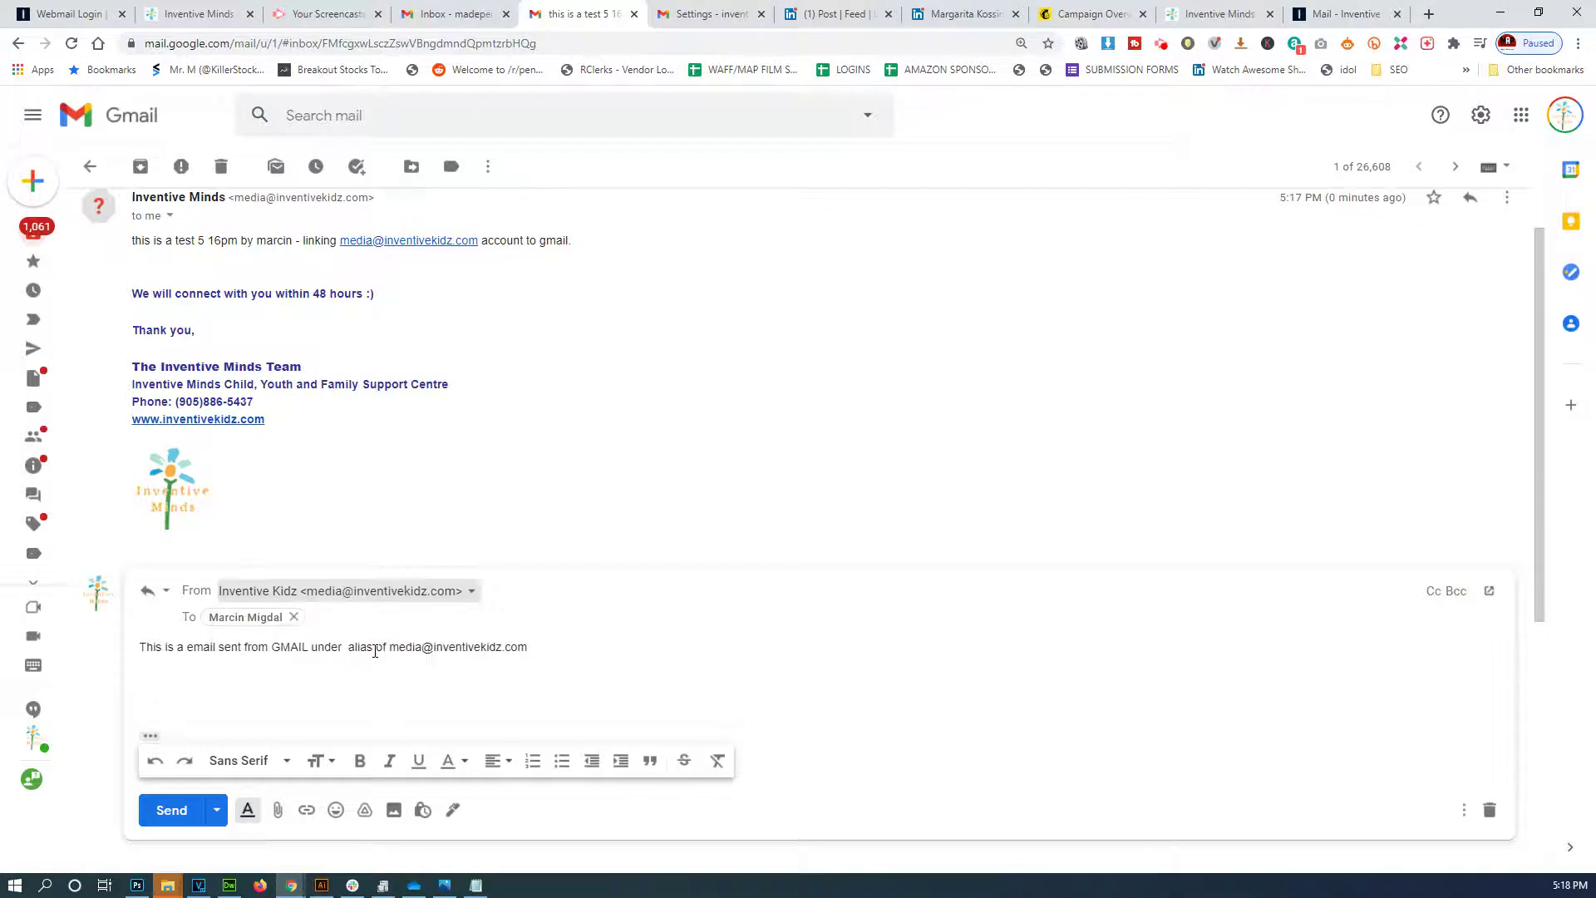
click(552, 646)
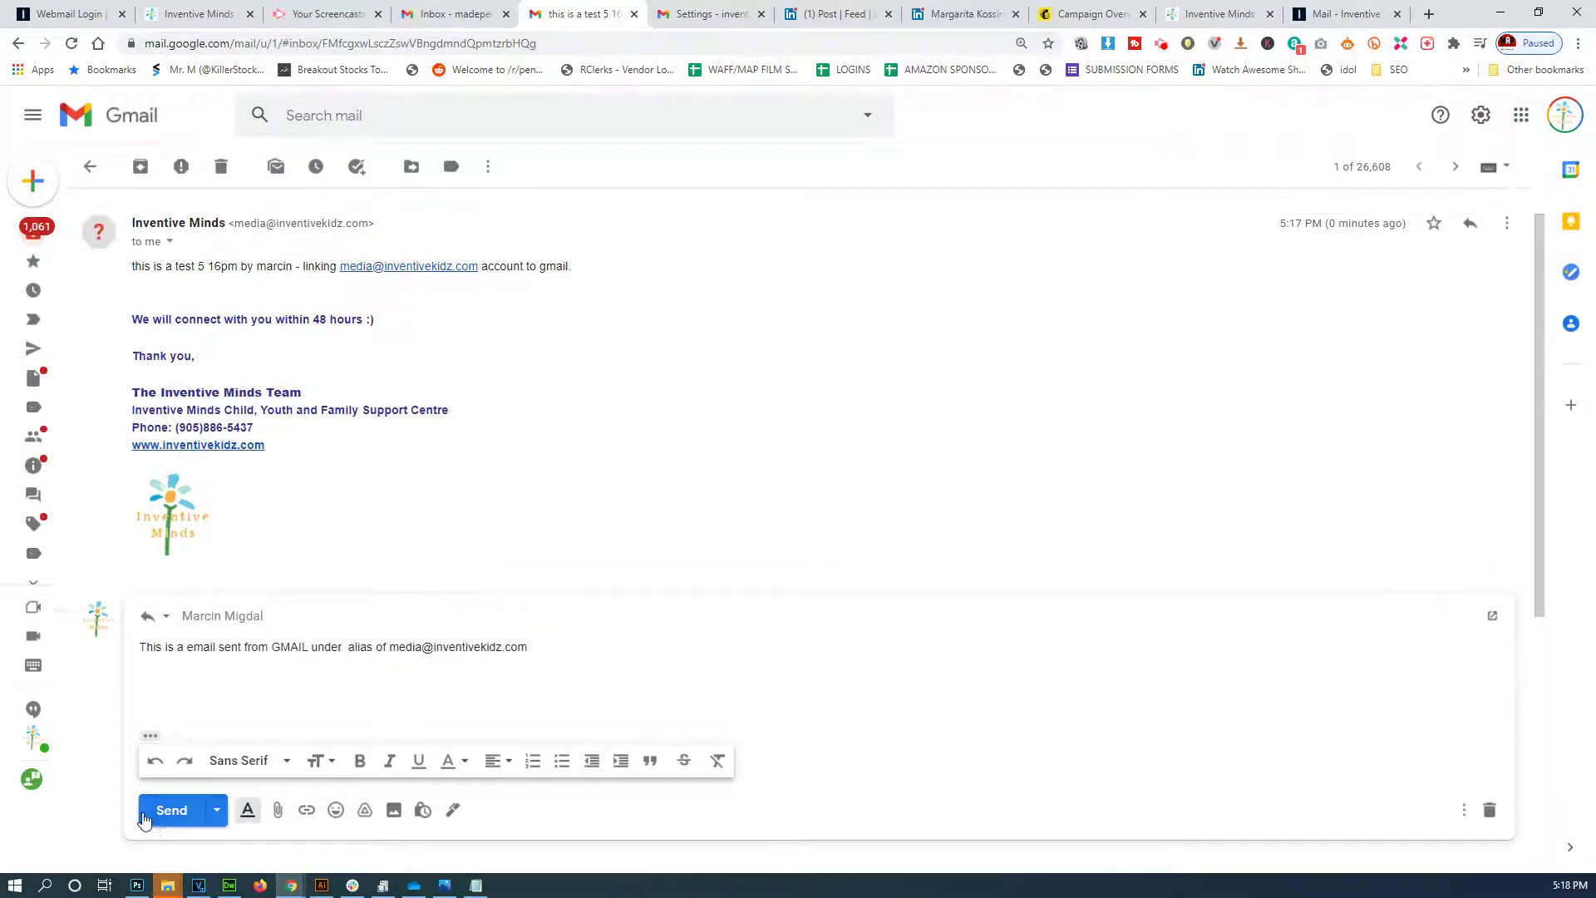
click(172, 811)
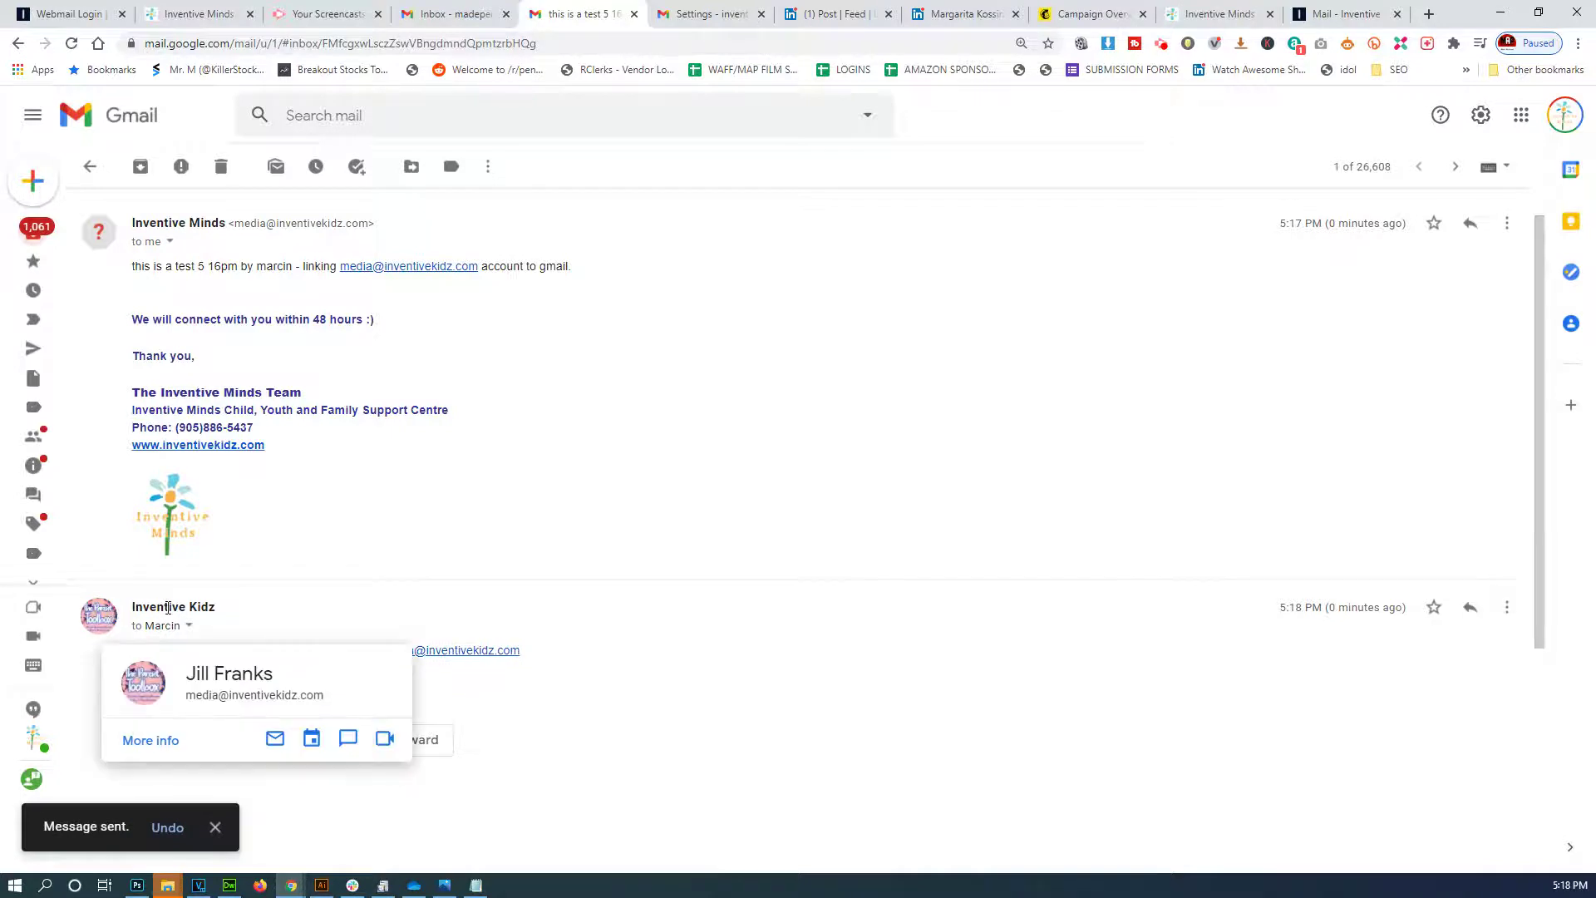
mouse_move(168, 608)
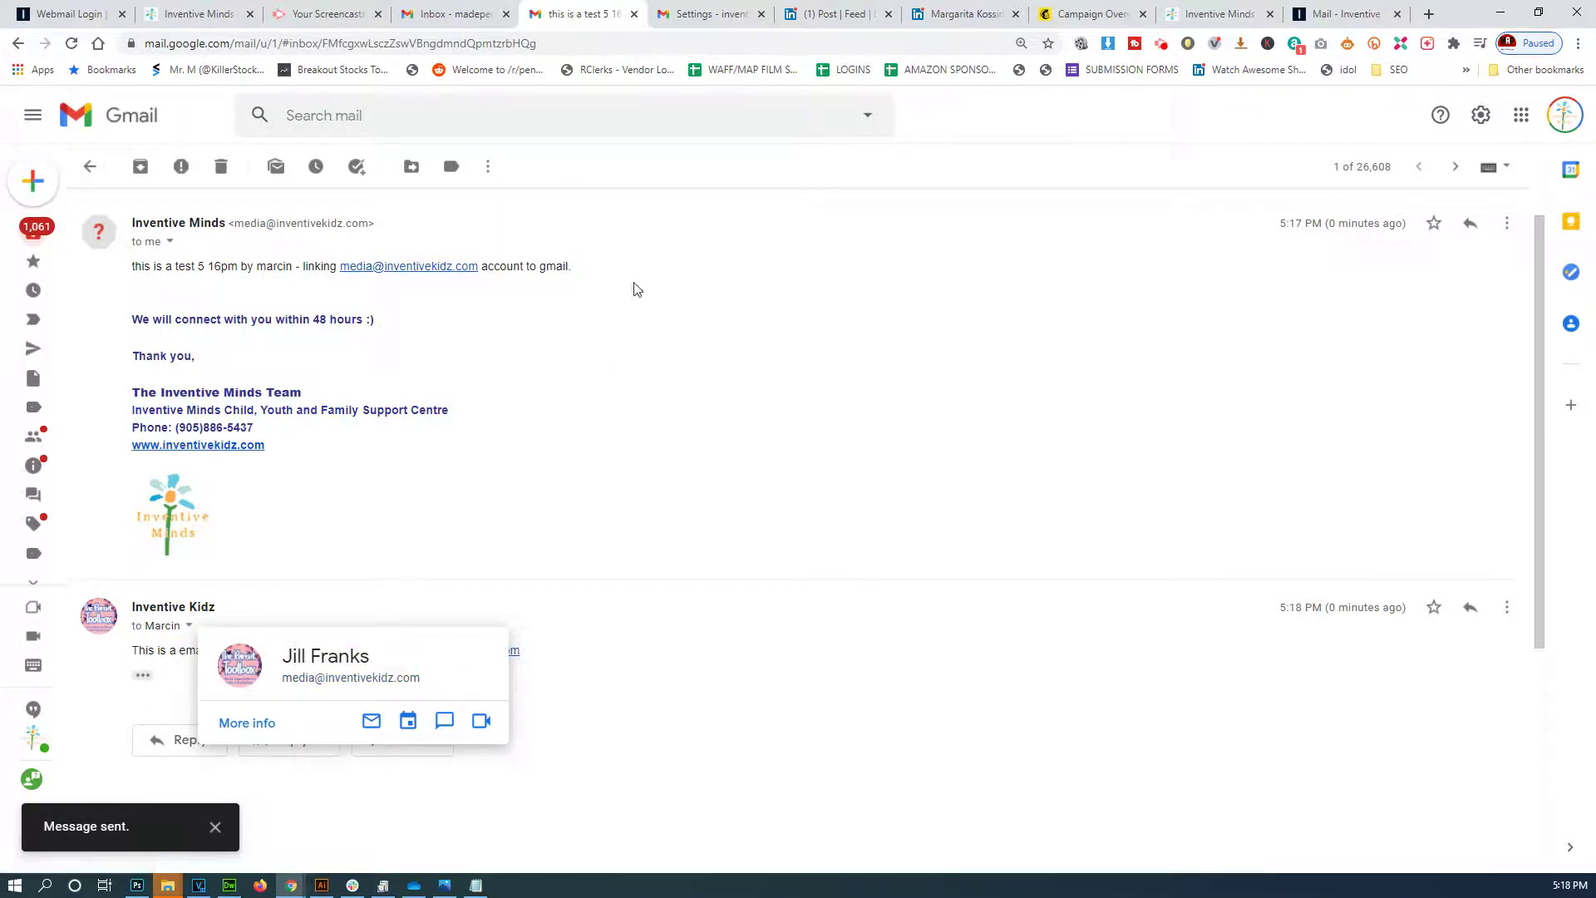
Load the mail.ionos.com login page in the IONOS tab and log in to the other mailbox
click(1354, 15)
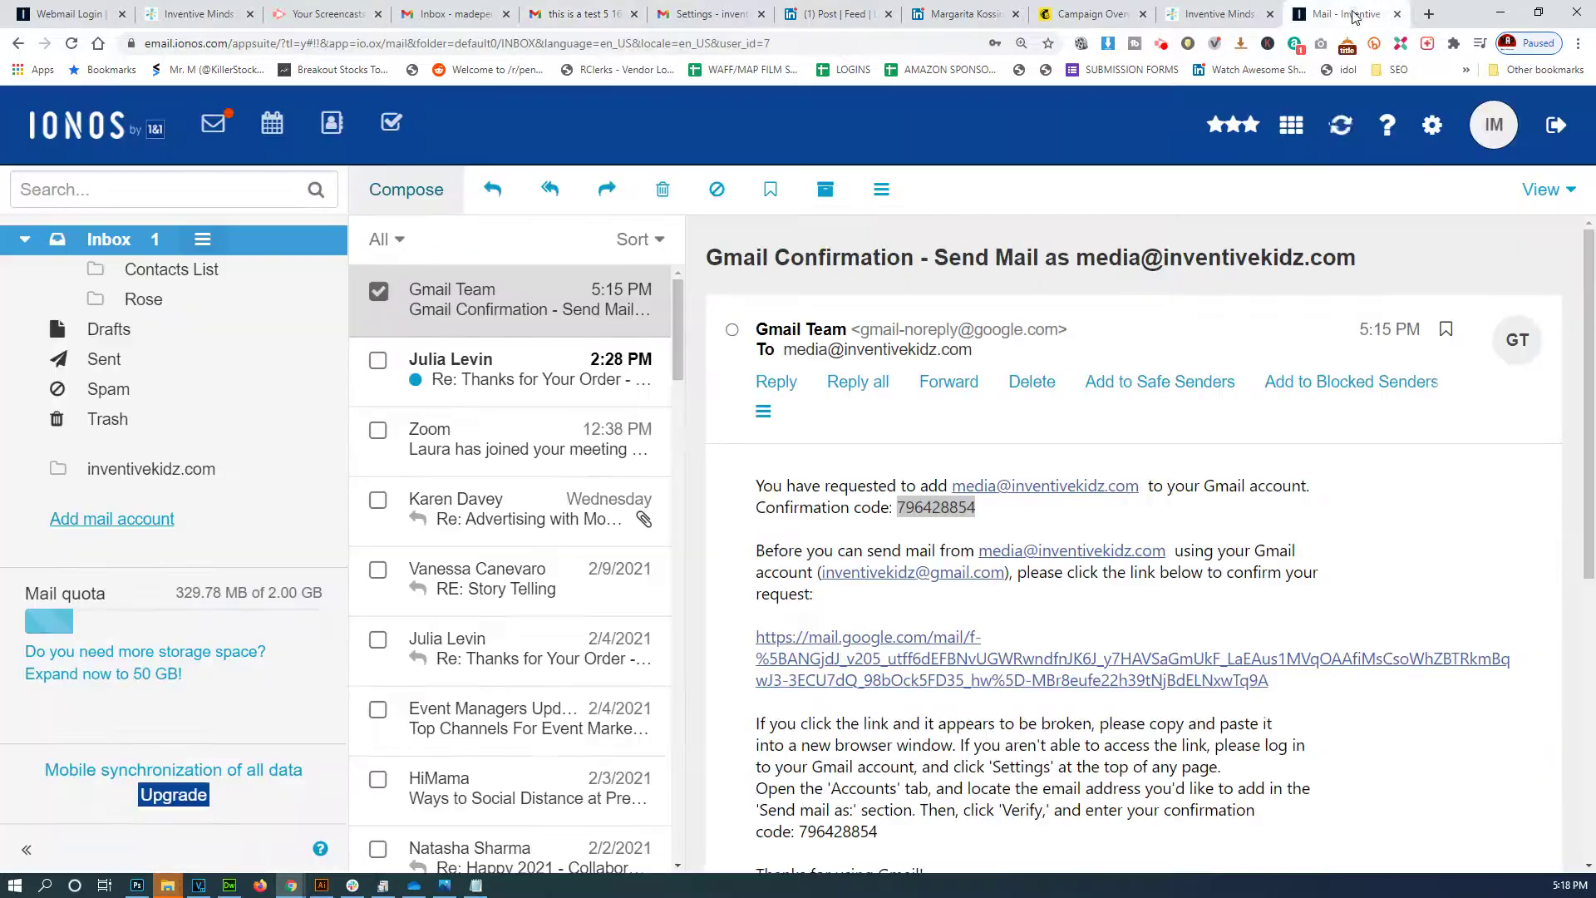
click(420, 42)
key(ctrl+v)
key(Return)
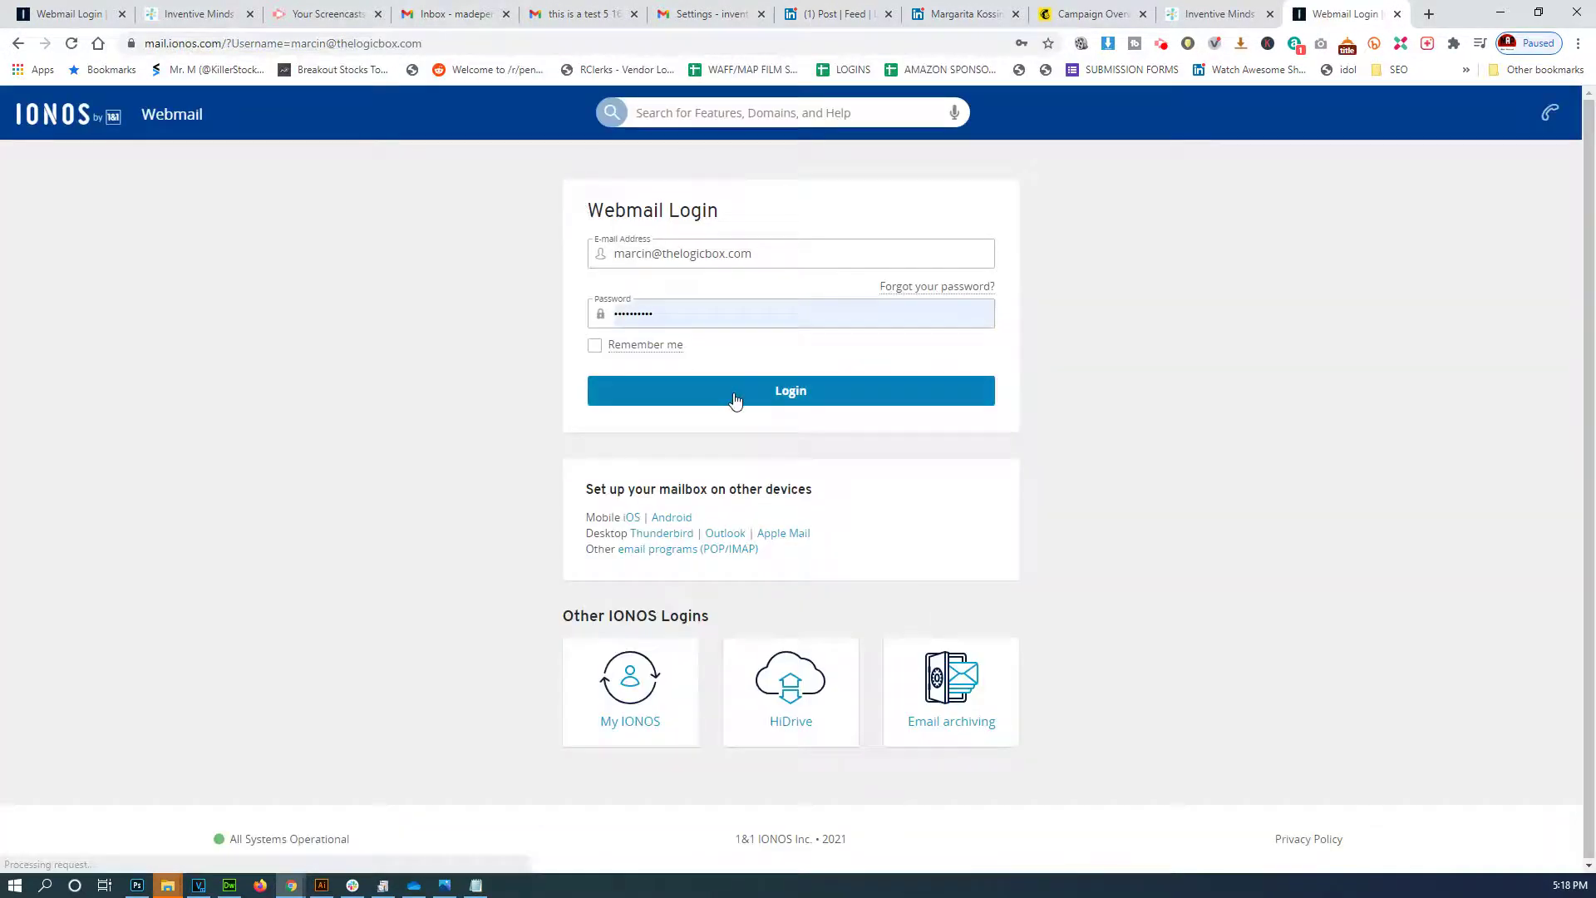
click(735, 398)
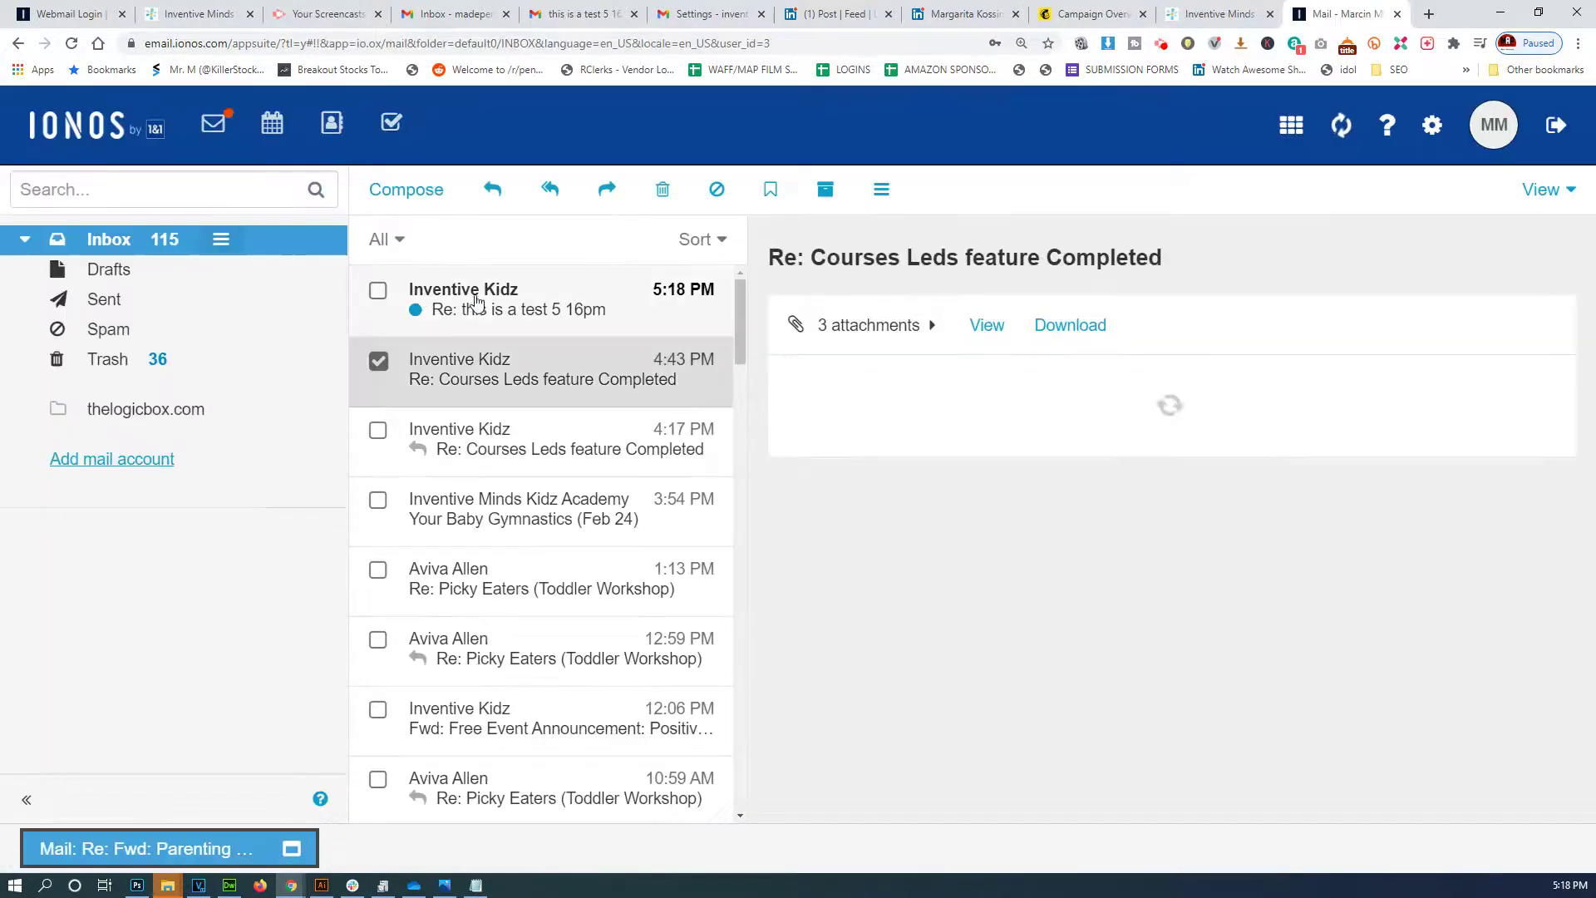
Open and review the 5:18 PM 'Re: this is a test 5 16pm' reply from Inventive Kidz
click(474, 295)
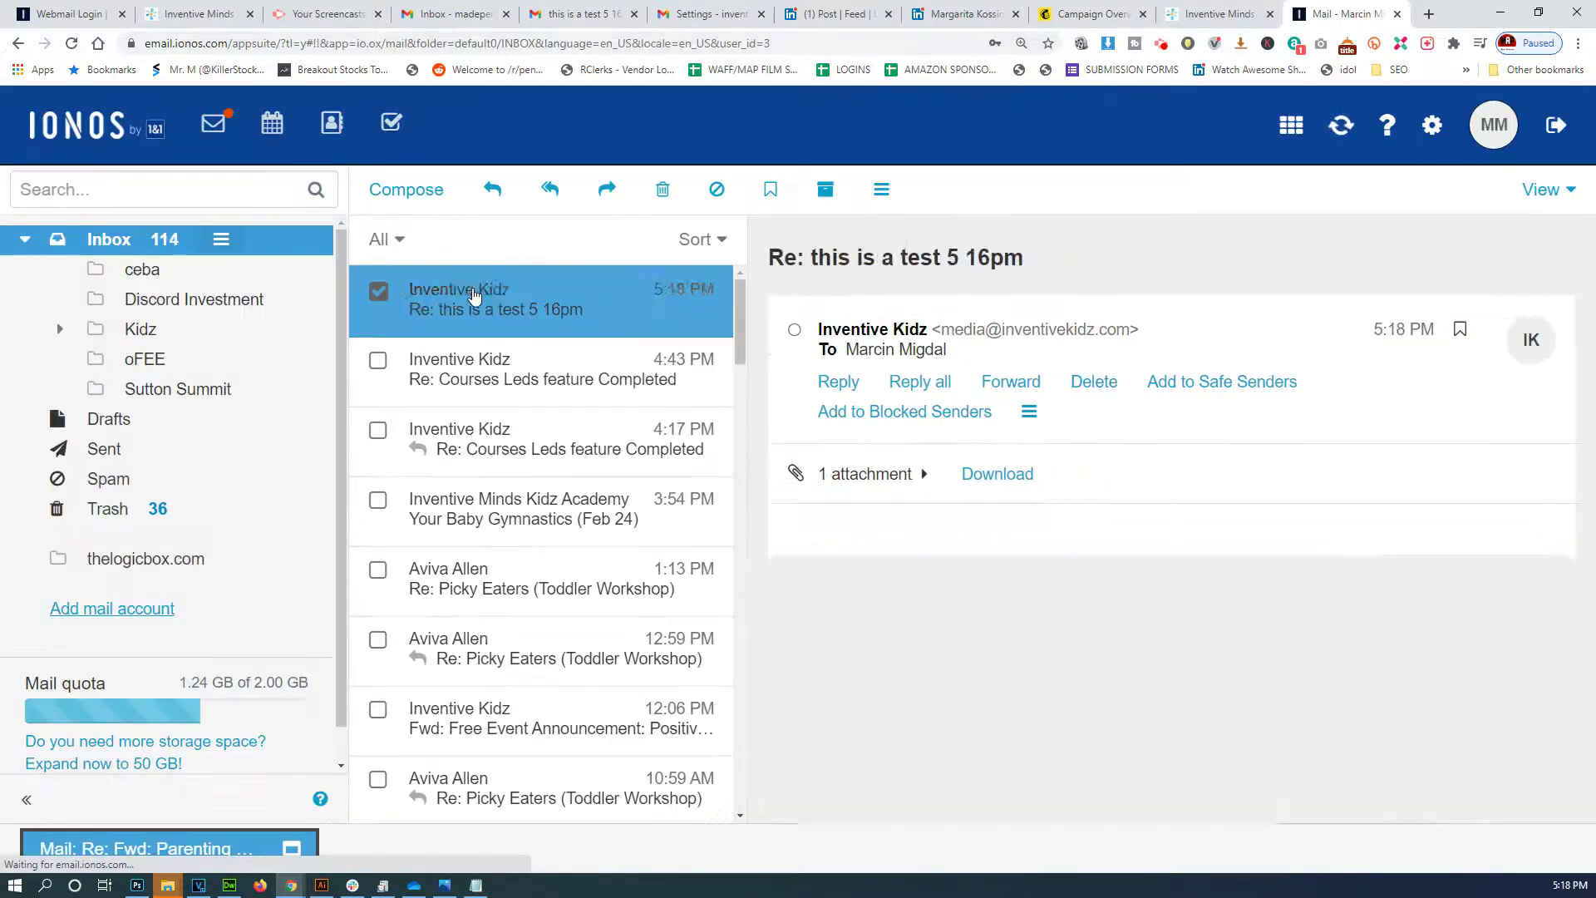
click(1170, 332)
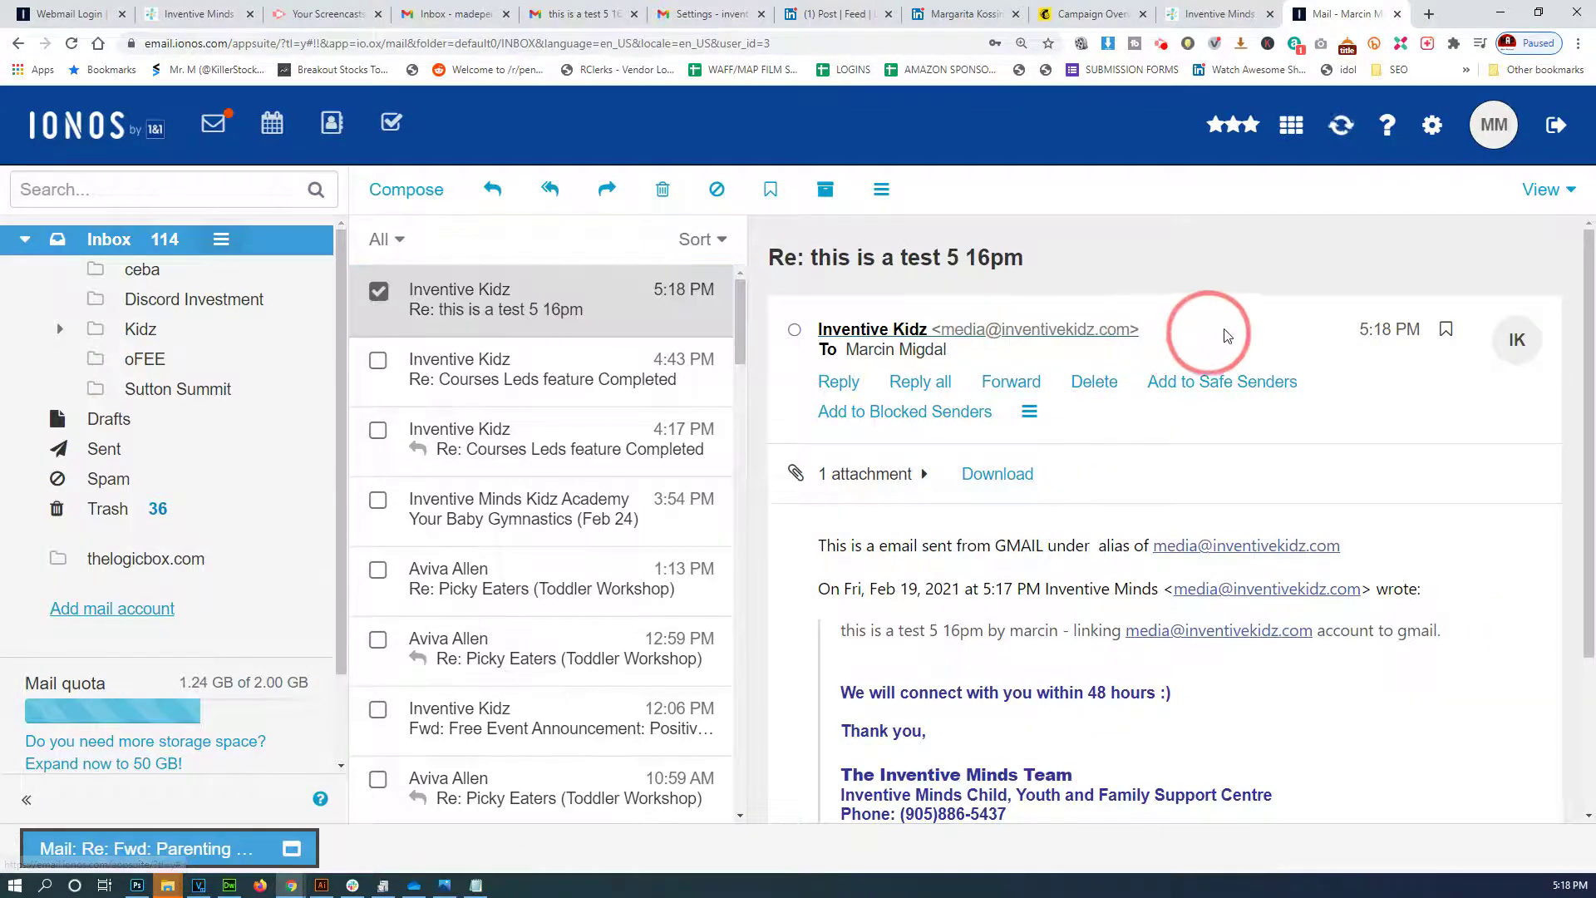
scroll(1156, 682, down, 1)
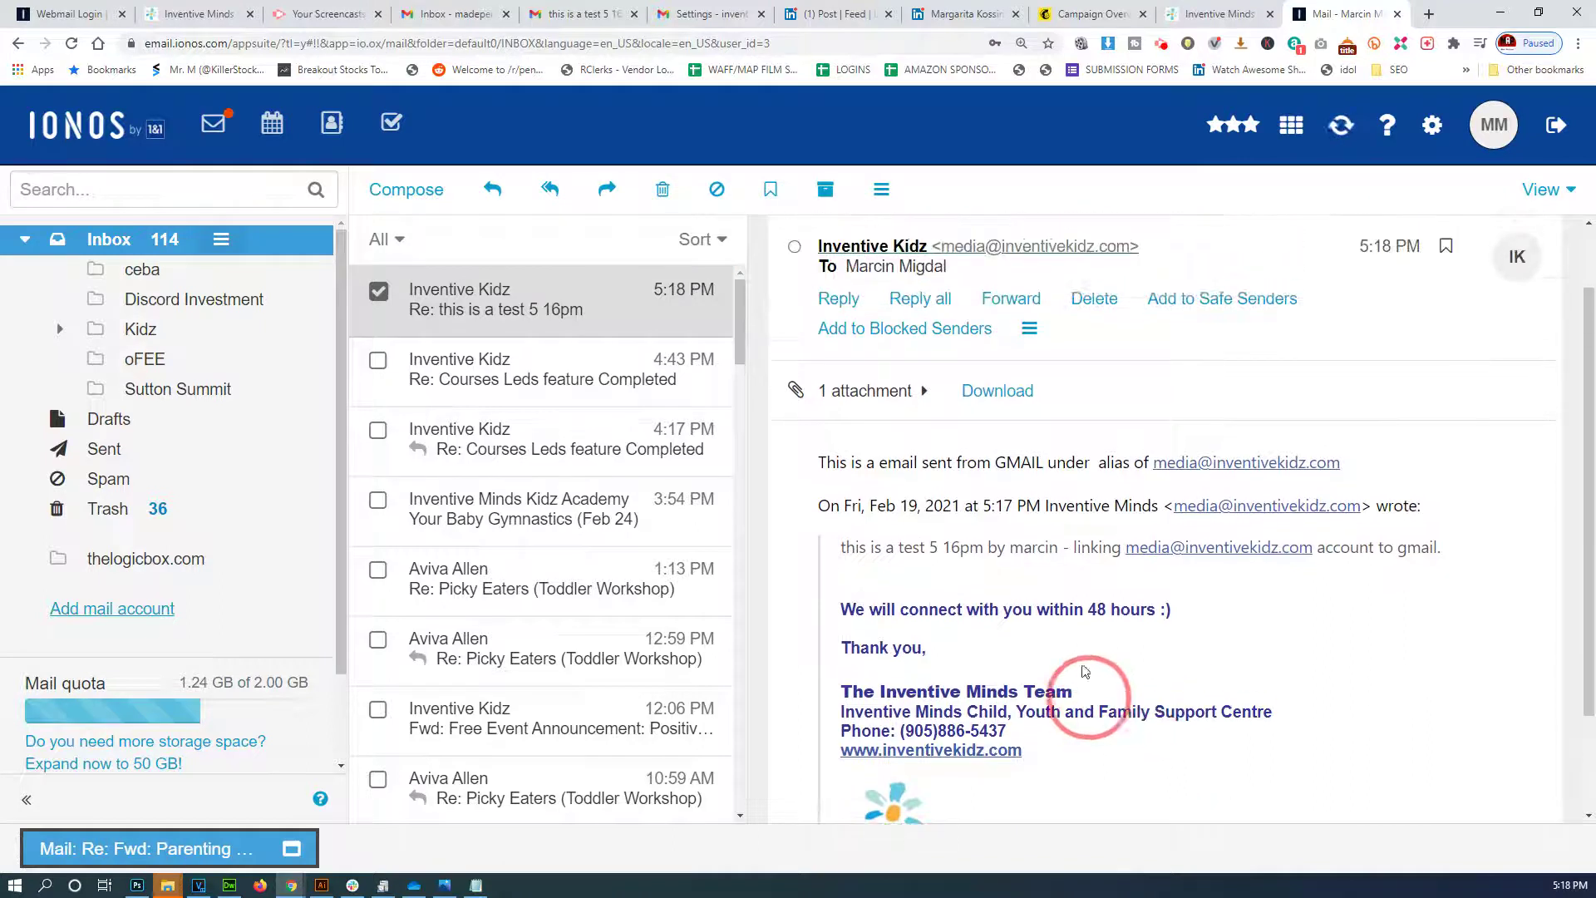
click(1232, 117)
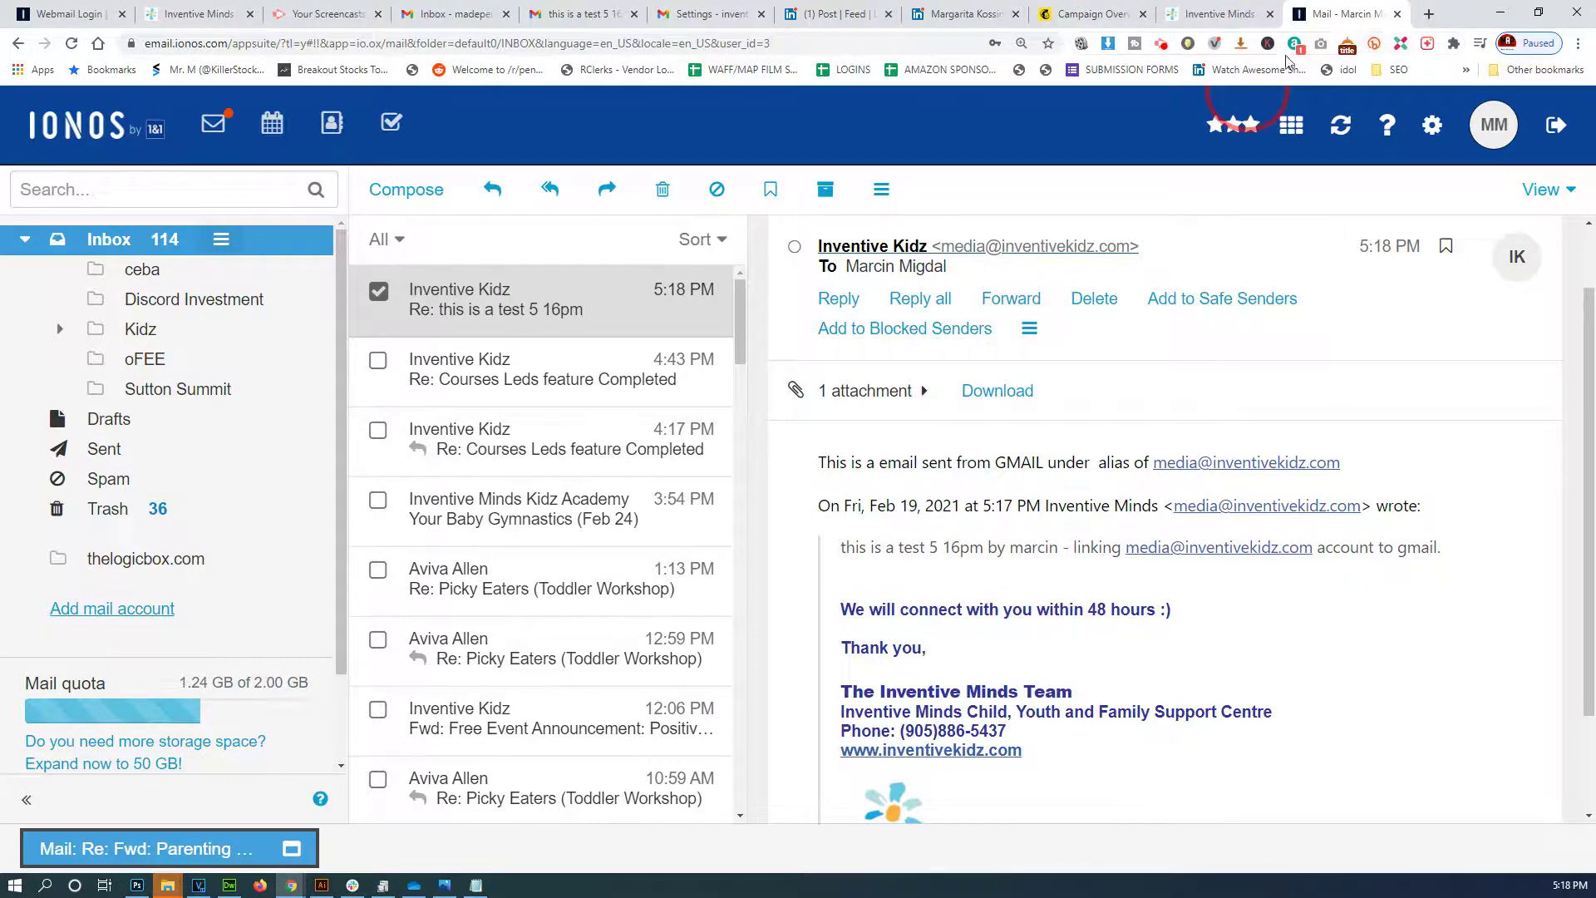
click(1163, 45)
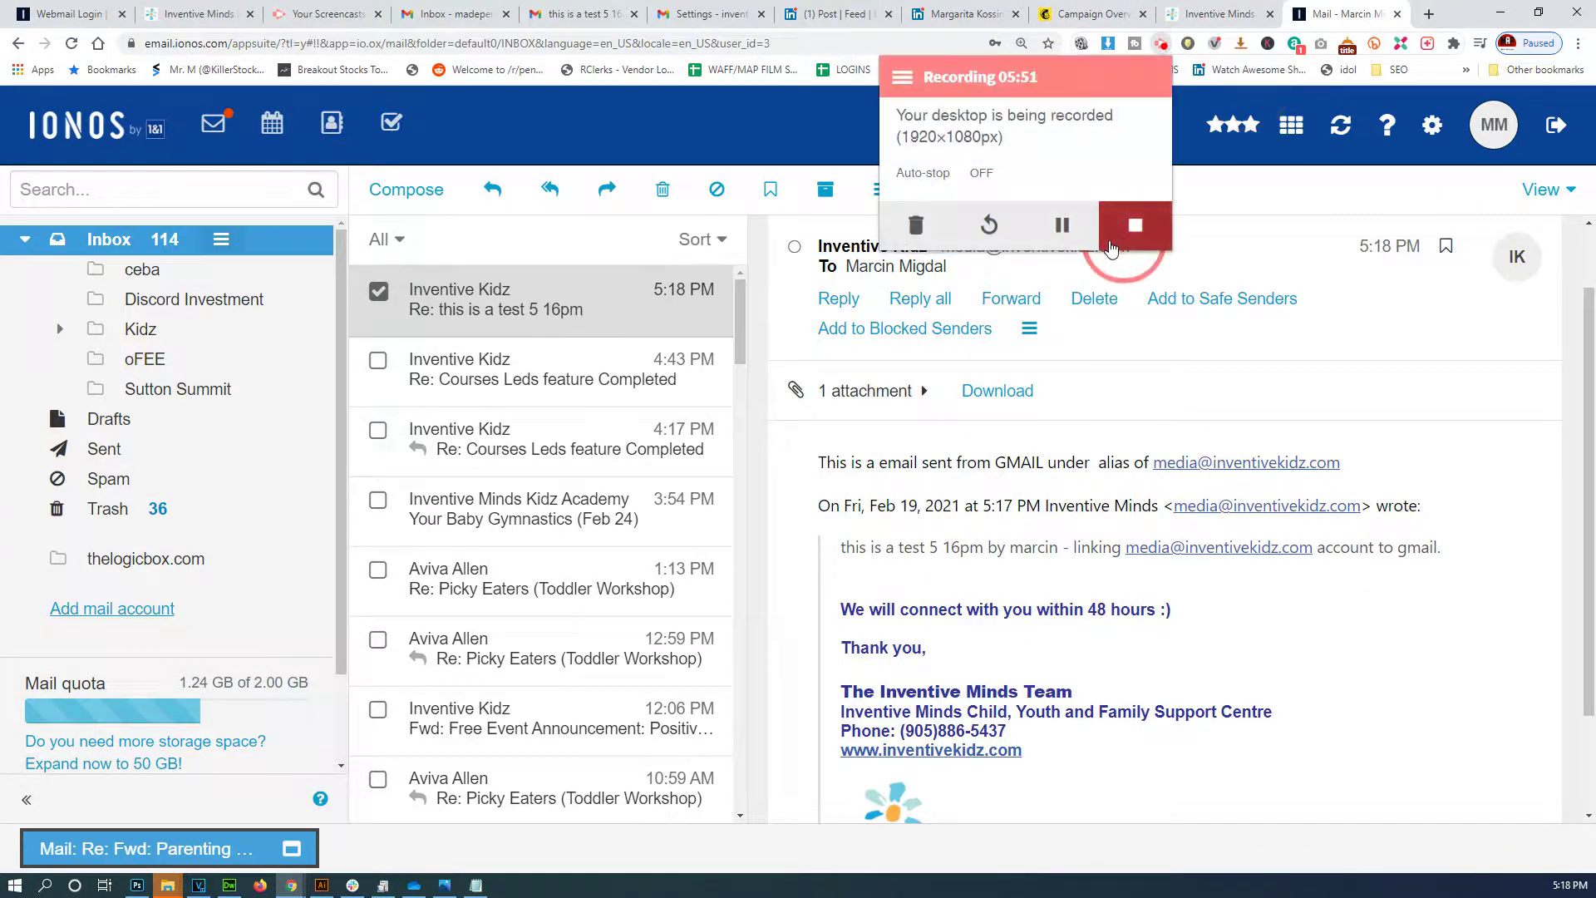